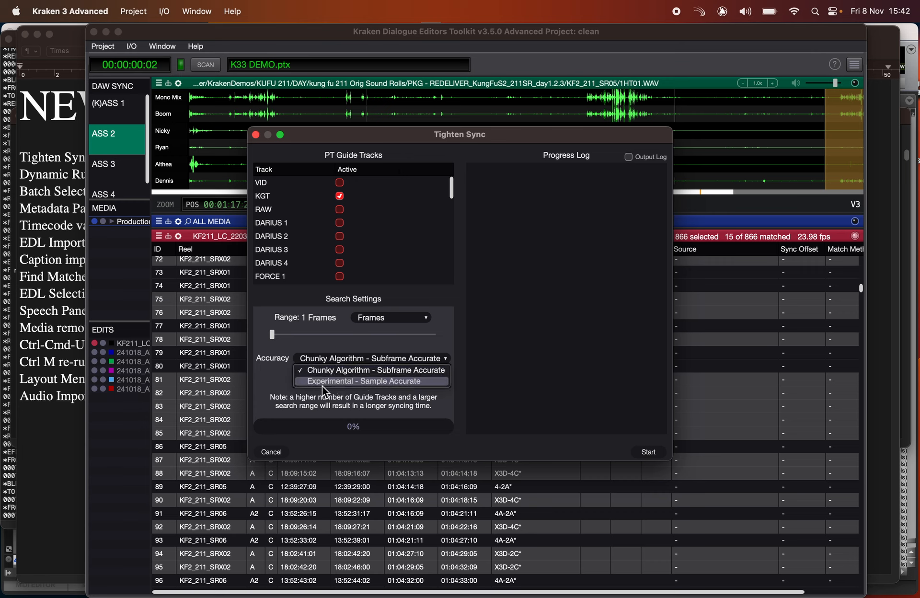
# Run Tighten Sync against the KGT guide track with a 4-frame range and Experimental - Sample Accurate accuracy, check the progress log and close it.
pyautogui.click(352, 381)
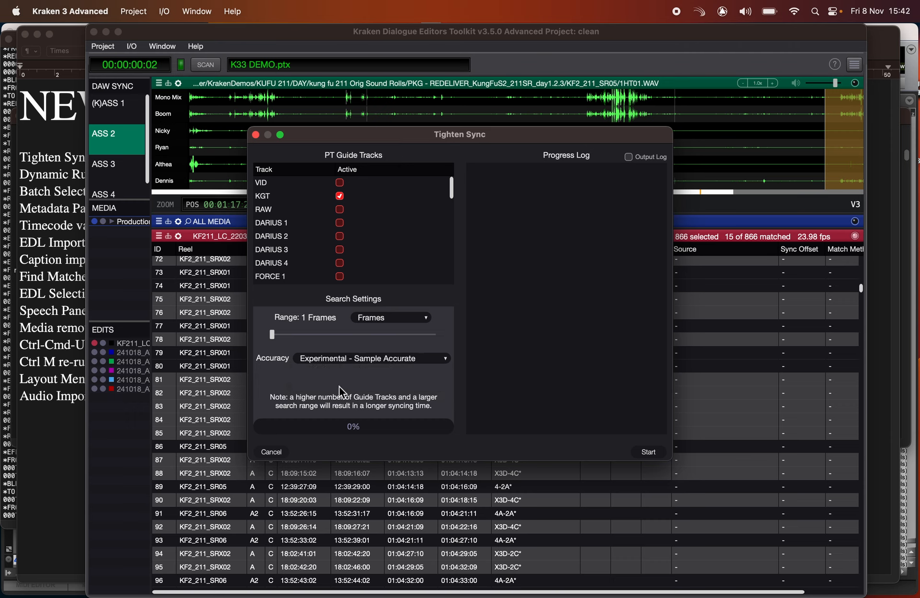
pyautogui.click(338, 195)
pyautogui.click(649, 453)
pyautogui.click(458, 343)
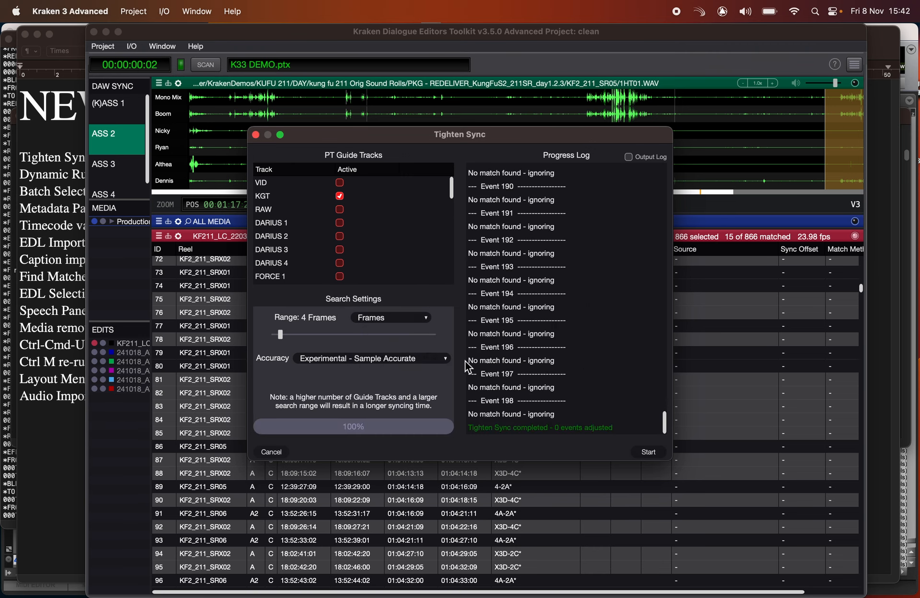
pyautogui.scroll(10, 512, 353)
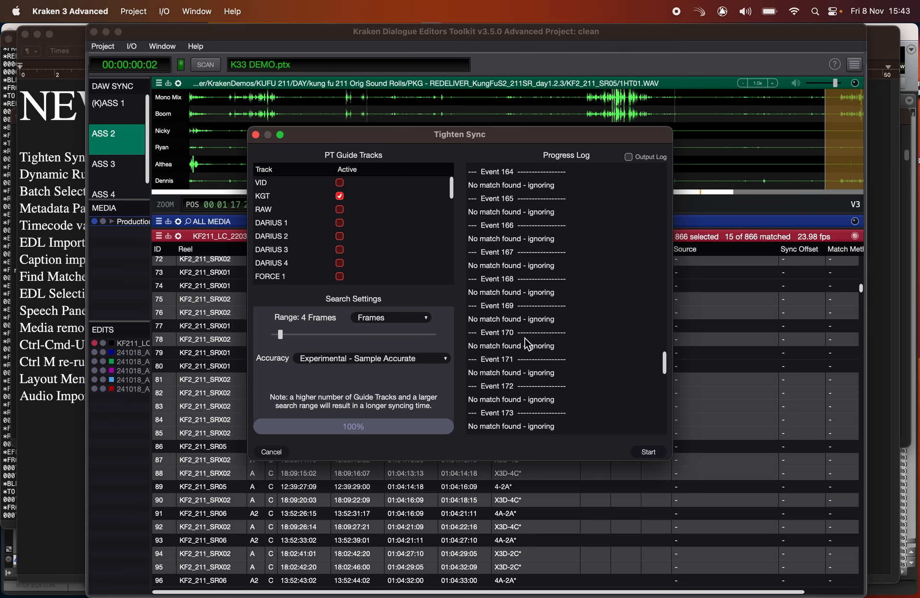
pyautogui.scroll(7, 525, 337)
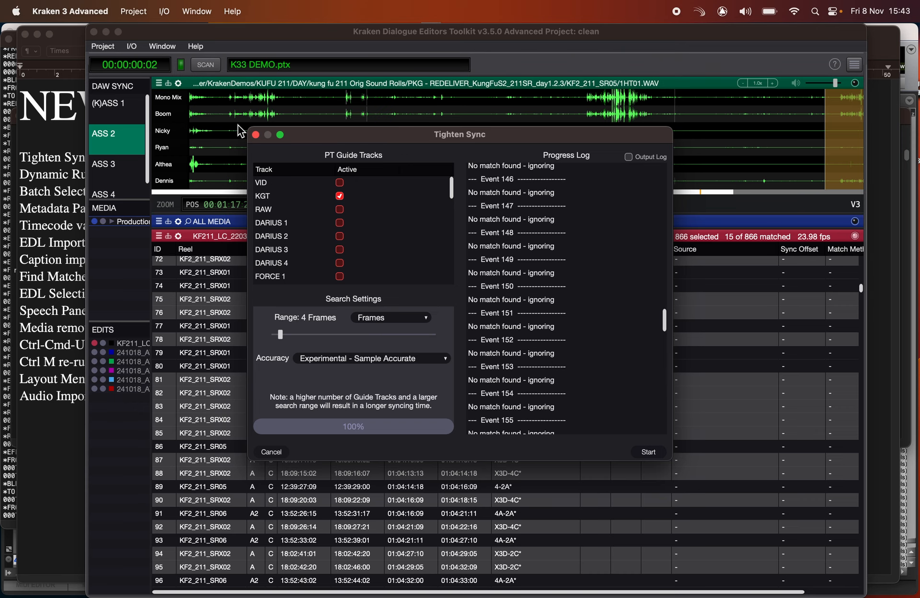
pyautogui.click(255, 135)
# Switch to Finder and bring the DAY folder from KUFU 211 into Kraken's media list for import.
pyautogui.click(82, 203)
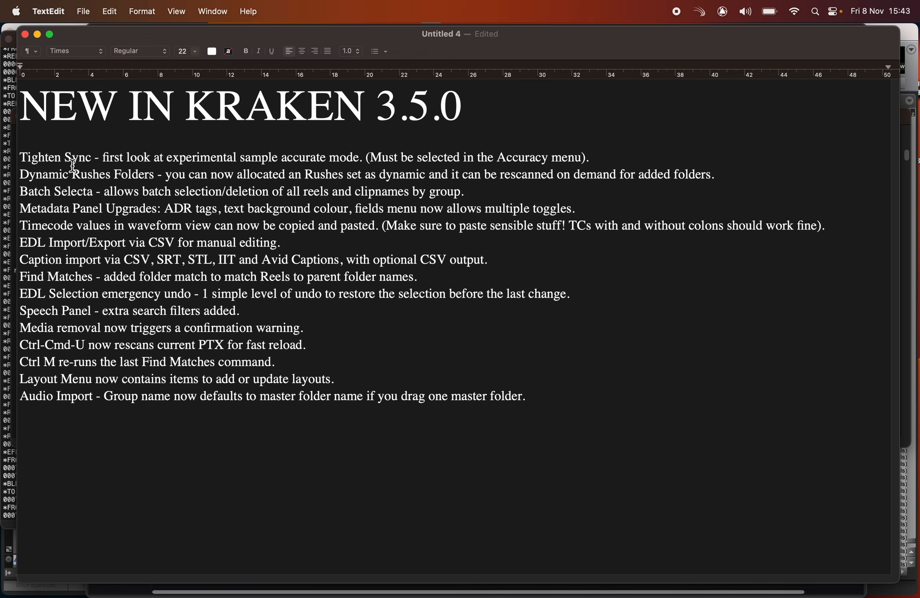
pyautogui.press('super+Tab')
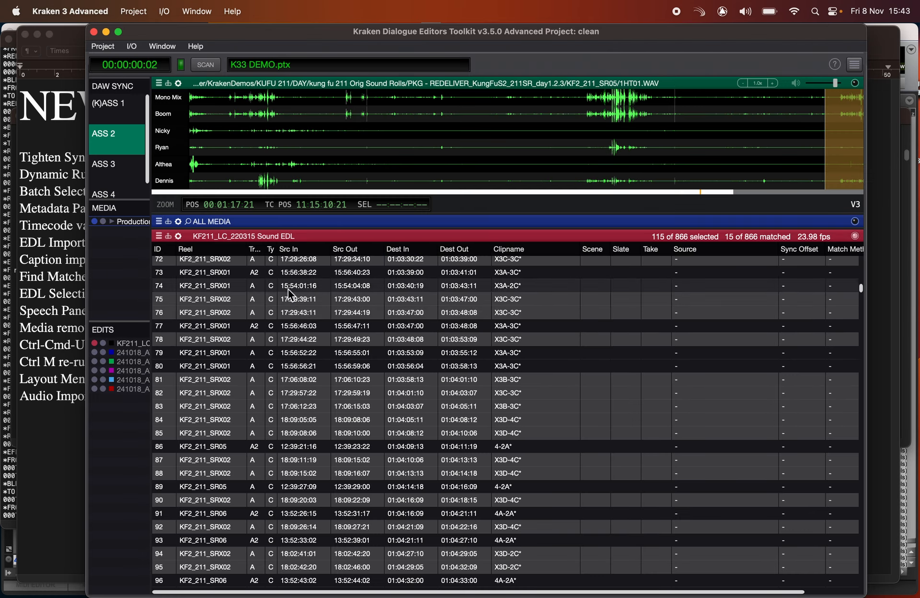
pyautogui.press('super+Tab')
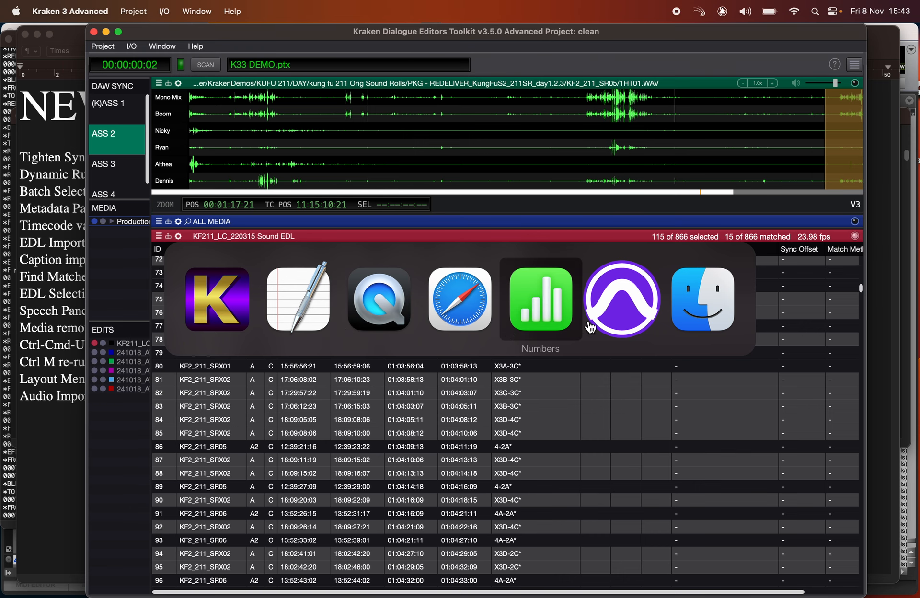
pyautogui.click(704, 322)
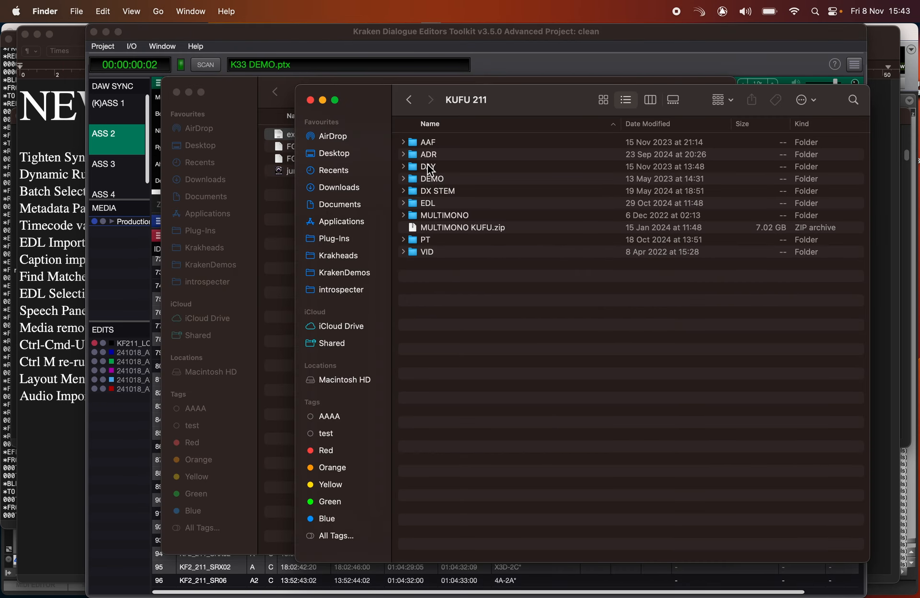
pyautogui.moveTo(427, 165); pyautogui.dragTo(129, 261)
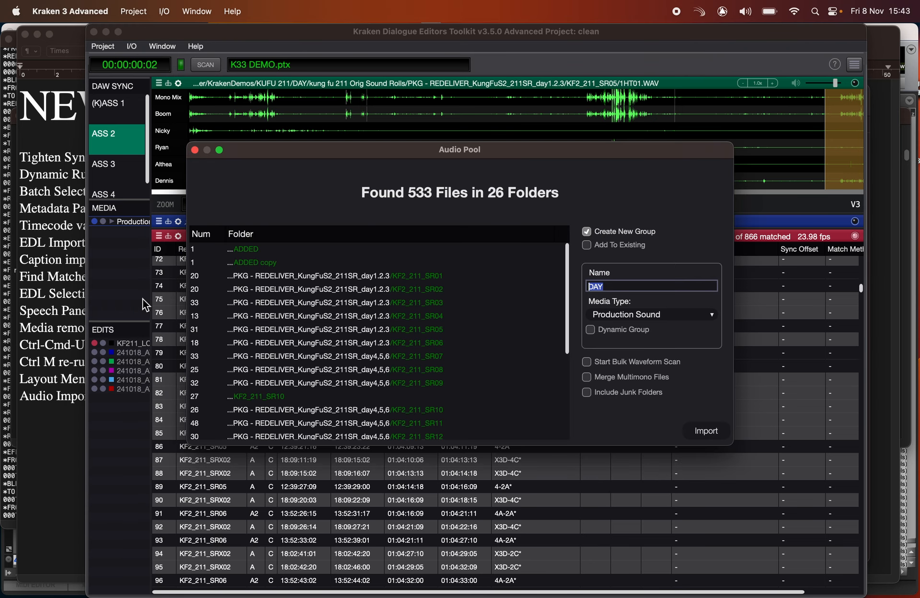
# Highlight the Audio Import line in the TextEdit notes, and import DAY in Kraken as a new dynamic Production Sound group.
pyautogui.click(83, 304)
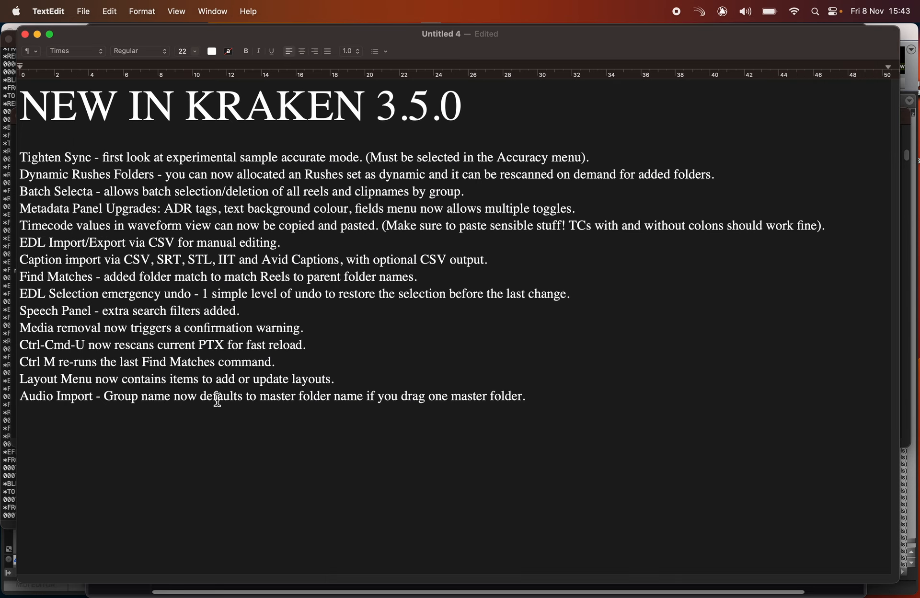
pyautogui.tripleClick(328, 397)
pyautogui.press('super+Tab')
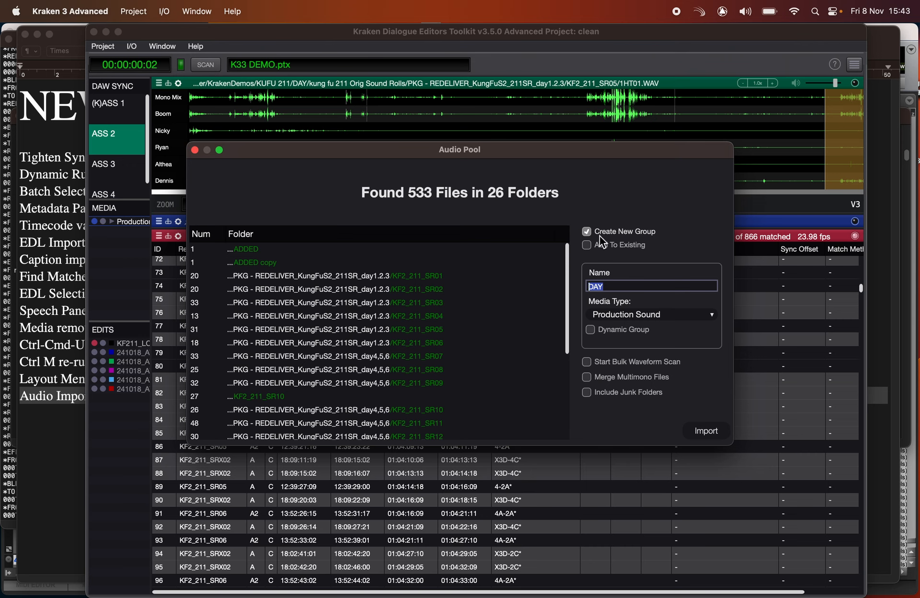
pyautogui.click(591, 331)
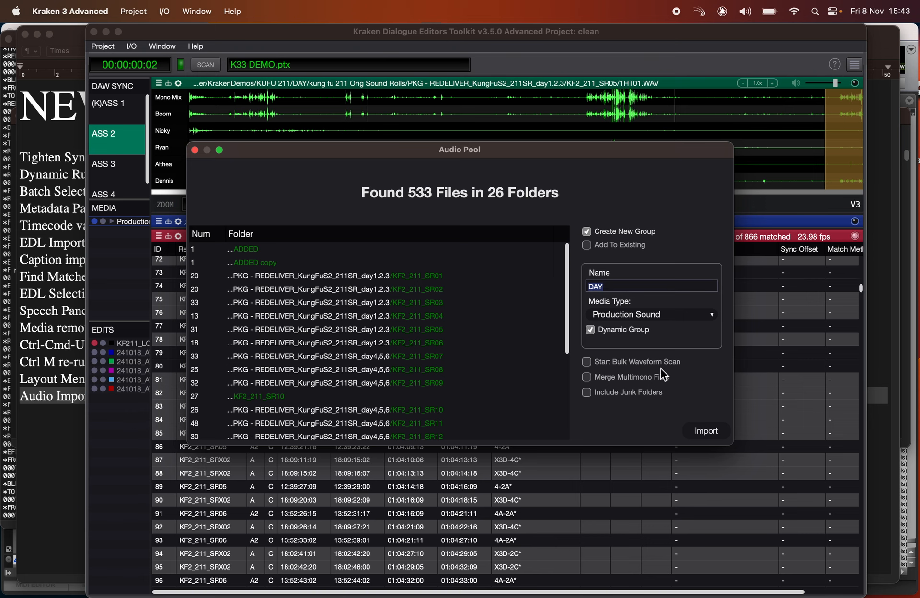
pyautogui.click(704, 431)
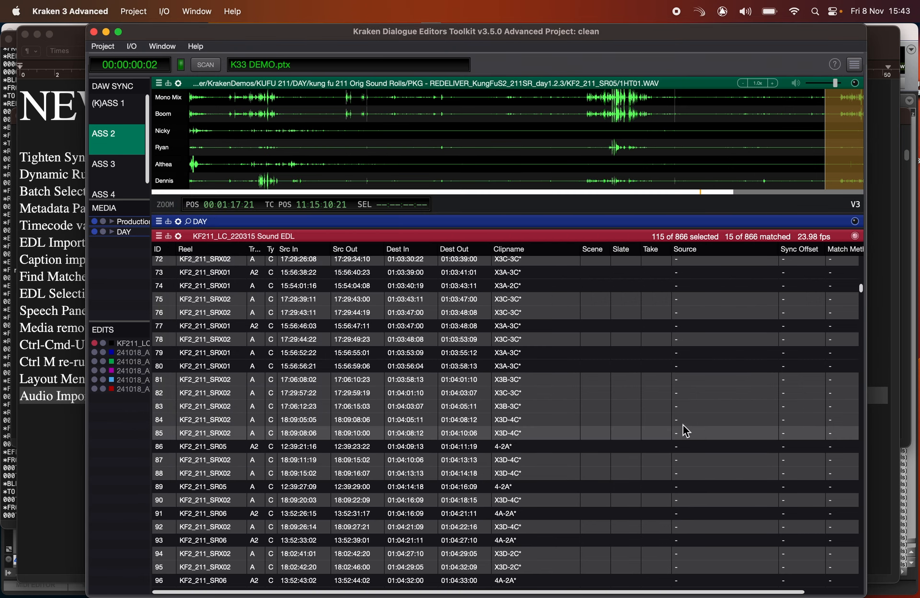
# View the dynamic group rescan option available for the DAY media group.
pyautogui.rightClick(129, 232)
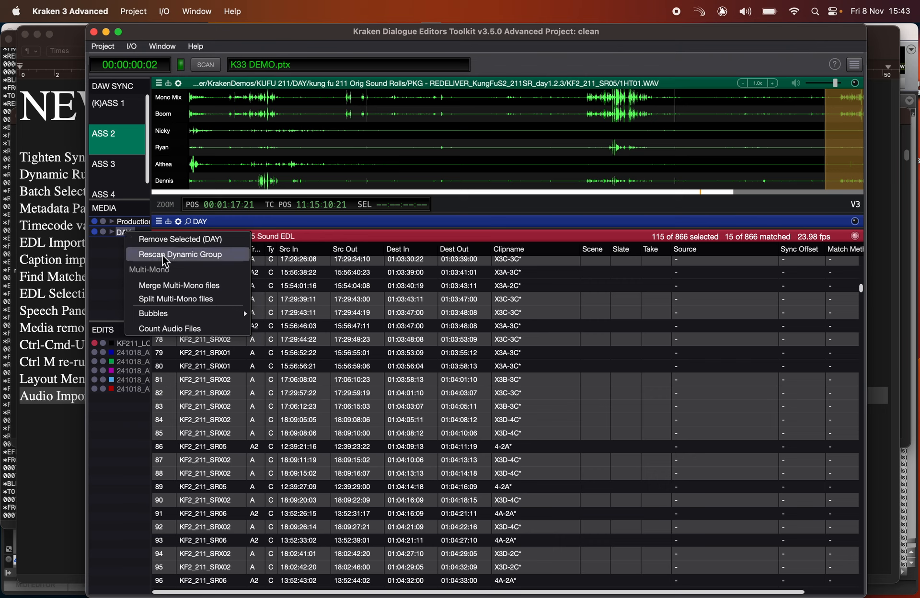
pyautogui.click(109, 265)
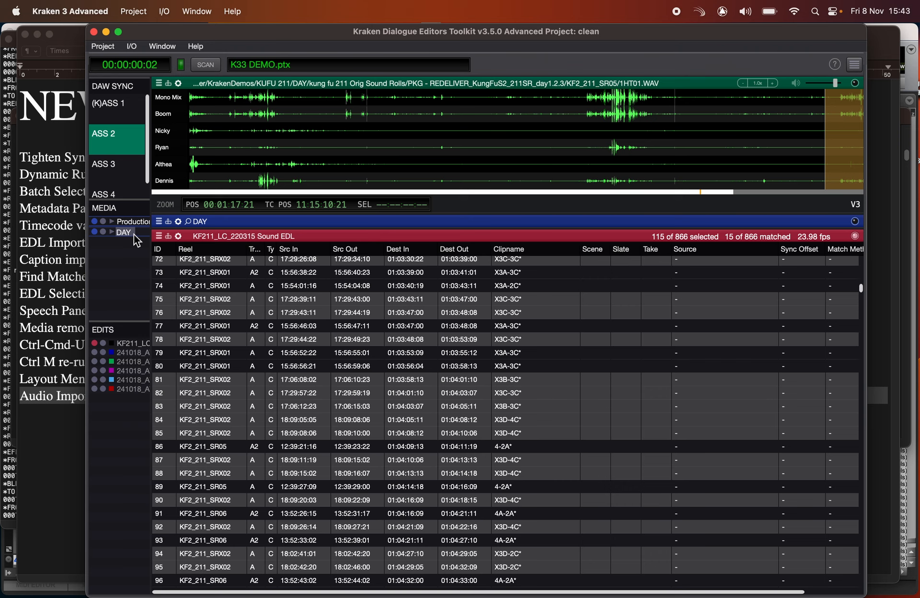
pyautogui.rightClick(134, 234)
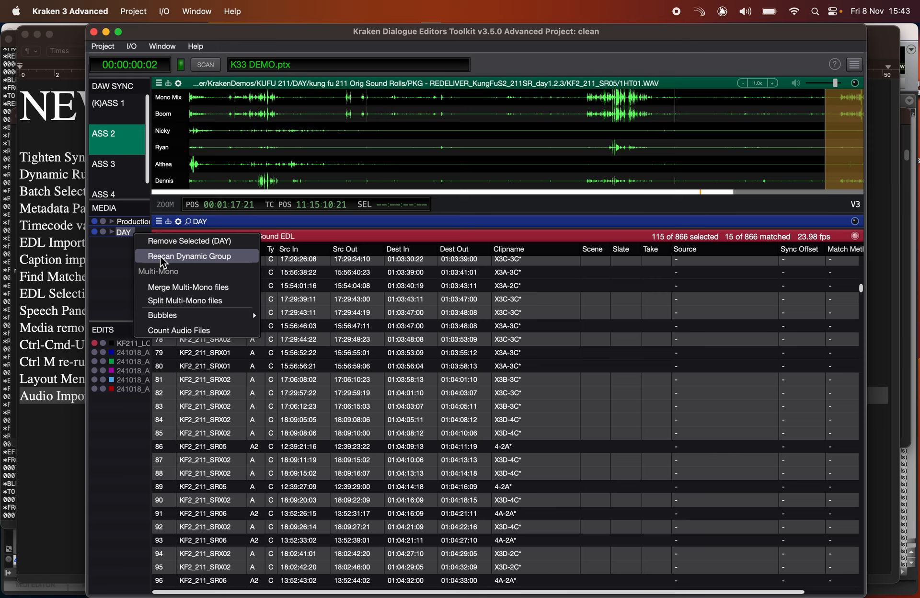
pyautogui.click(108, 260)
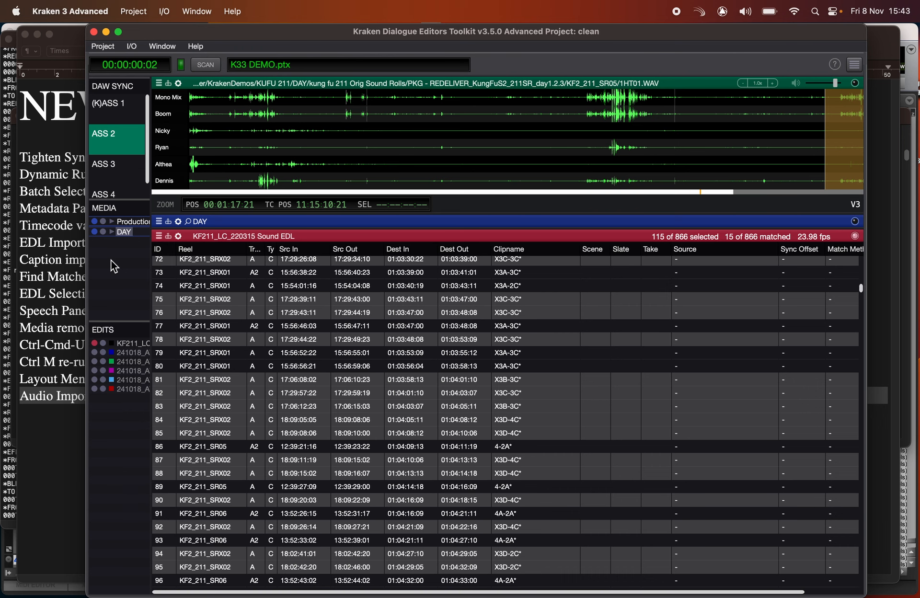
# Switch to the TextEdit notes and delete the Tighten Sync, Dynamic Rushes Folders and Audio Import lines.
pyautogui.click(53, 284)
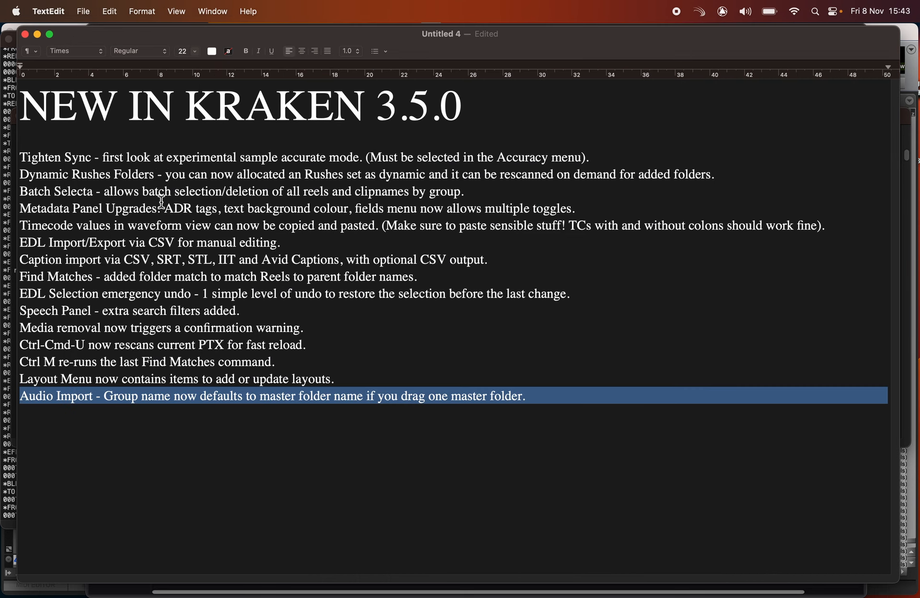
pyautogui.tripleClick(188, 178)
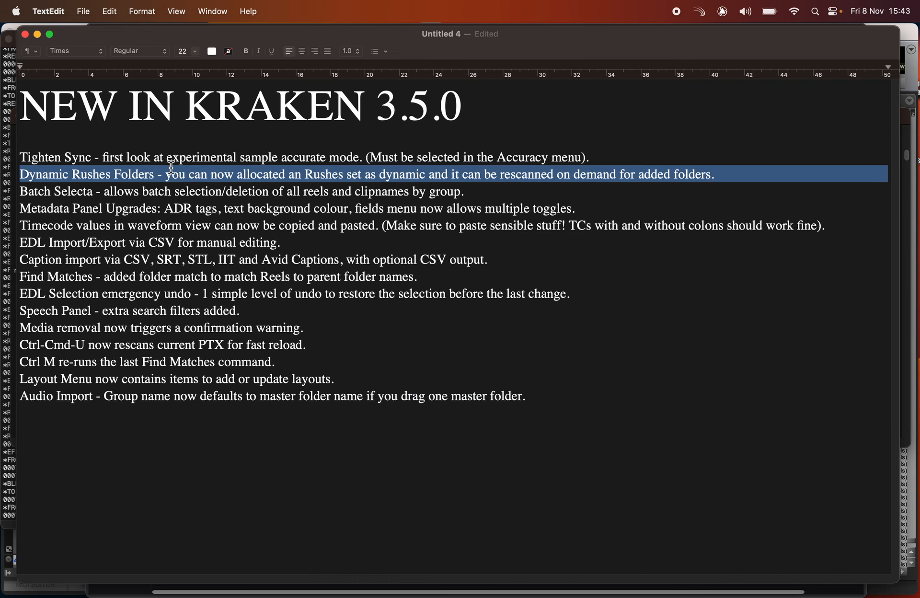
pyautogui.tripleClick(171, 162)
pyautogui.press('BackSpace')
pyautogui.tripleClick(158, 161)
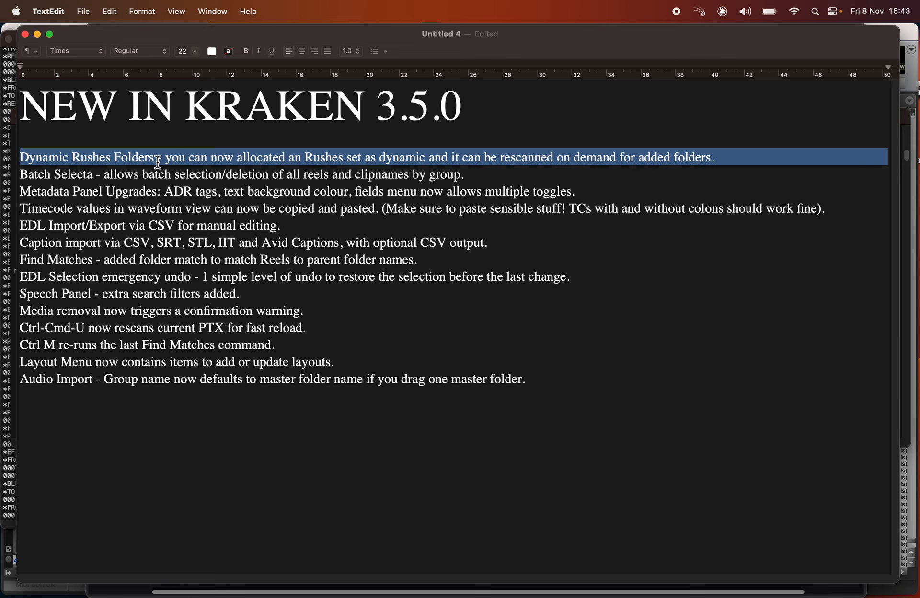
pyautogui.press('BackSpace')
pyautogui.tripleClick(108, 364)
pyautogui.press('BackSpace')
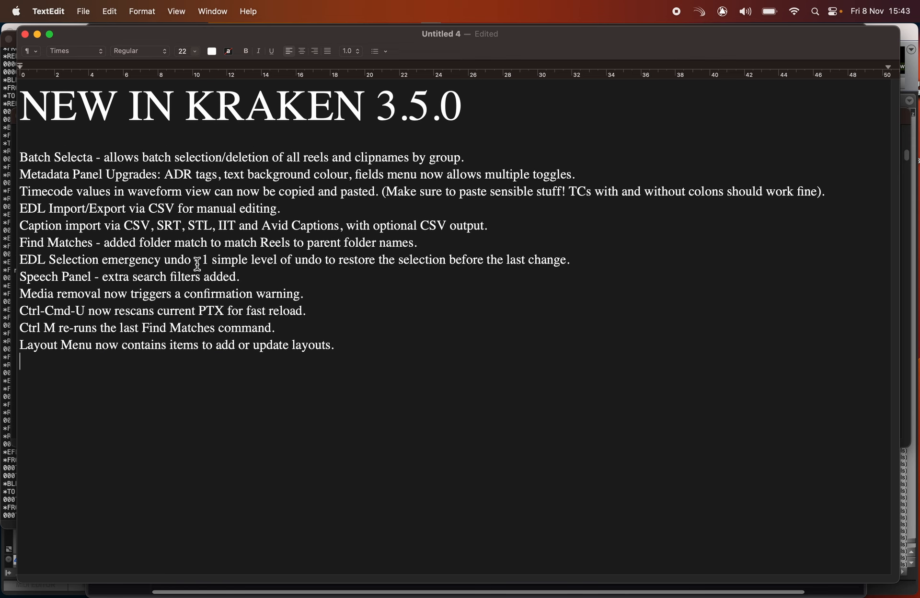
# Switch back to Kraken, open Batch Selecta for the Sound EDL and move its window clear of the event list.
pyautogui.press('super+Tab')
pyautogui.rightClick(377, 401)
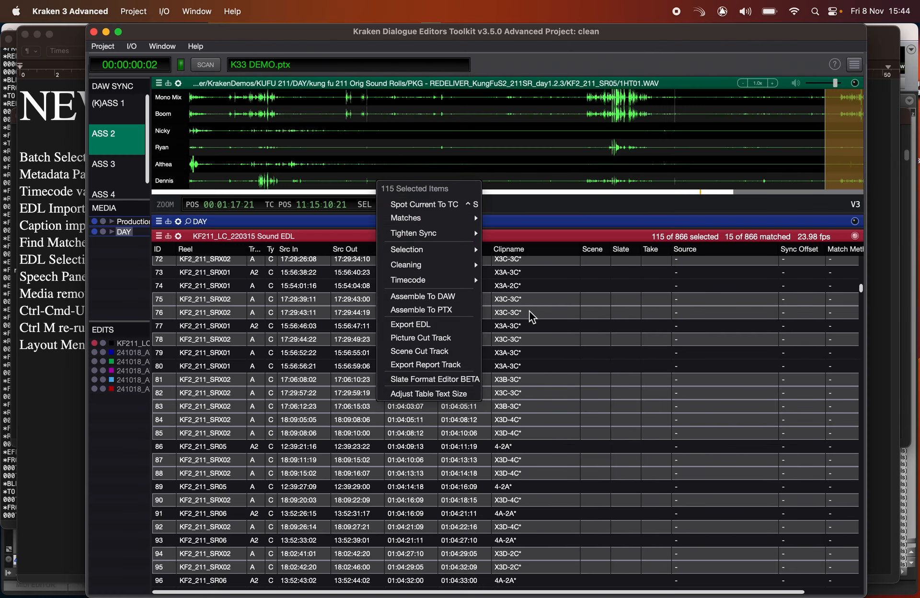
pyautogui.moveTo(432, 254)
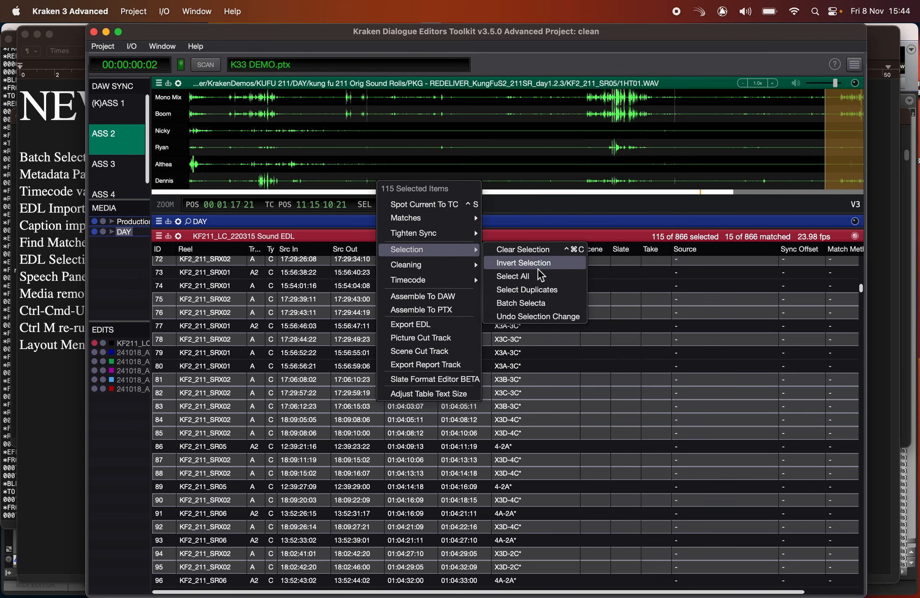
pyautogui.click(531, 301)
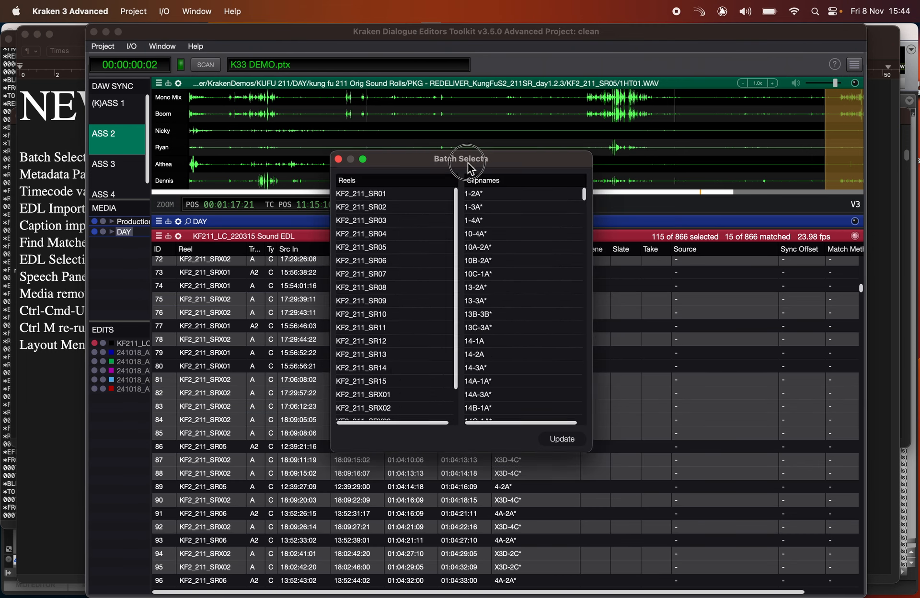
pyautogui.moveTo(468, 162); pyautogui.dragTo(779, 64)
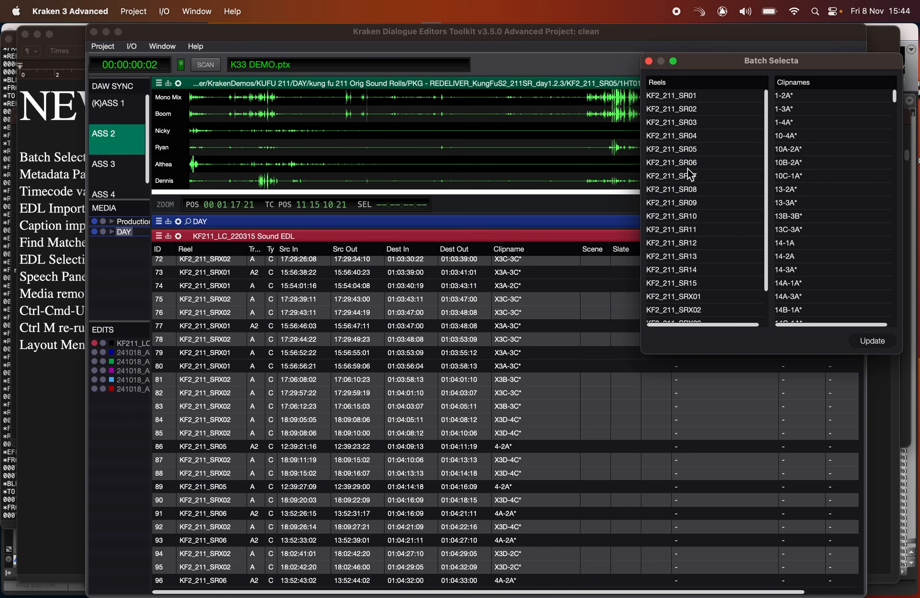
# Try single selections in Batch Selecta, including reels KF2_211_SR01, SRX01, SRX02 and SRX03, and check the highlighted events in the EDL.
pyautogui.click(680, 98)
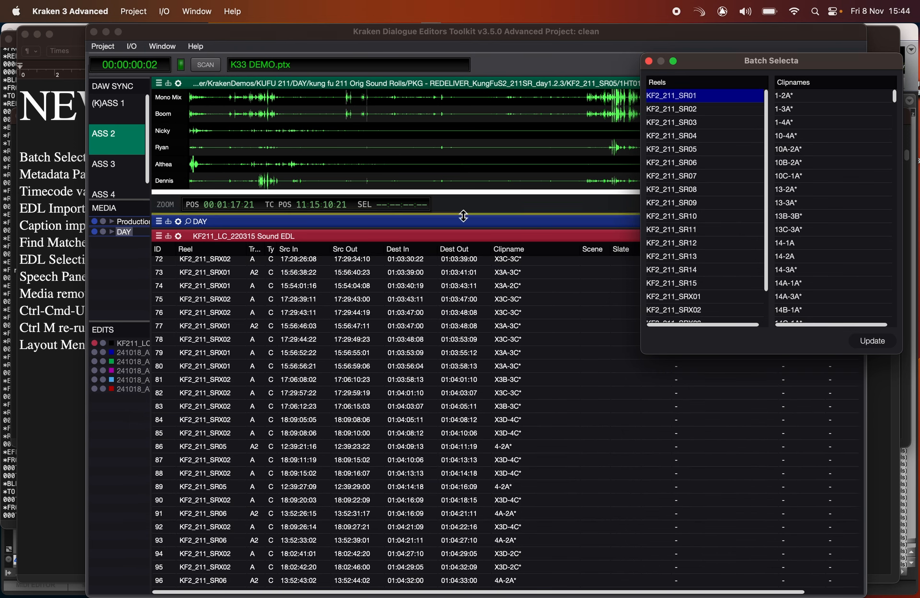
pyautogui.scroll(-3, 719, 249)
pyautogui.click(688, 274)
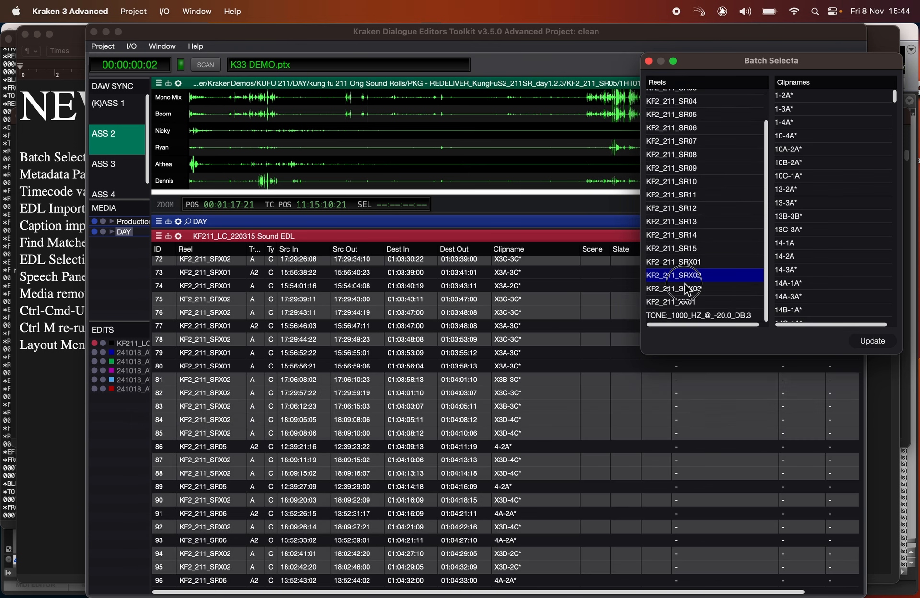
pyautogui.click(688, 262)
pyautogui.click(688, 275)
pyautogui.click(809, 203)
pyautogui.click(811, 163)
pyautogui.click(685, 291)
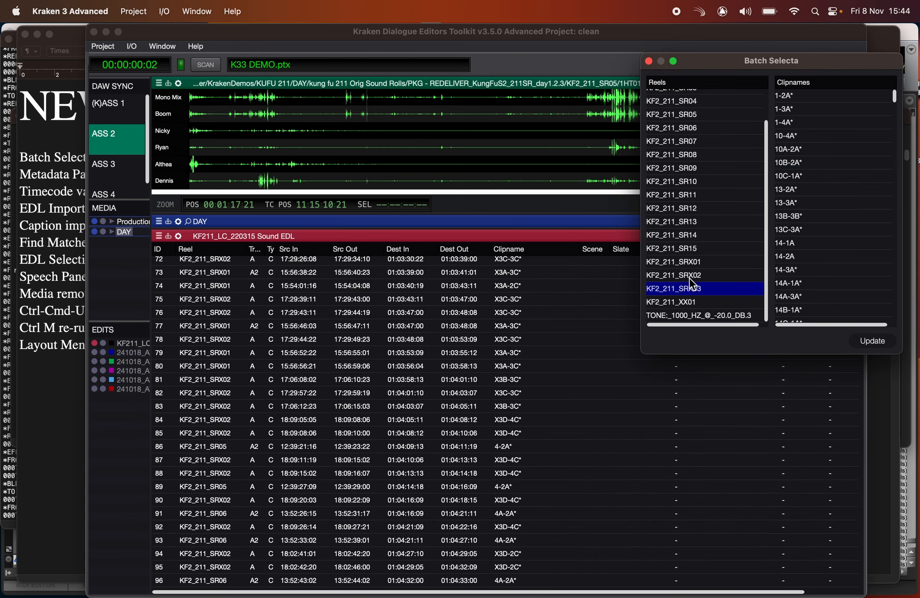
pyautogui.click(689, 276)
pyautogui.click(336, 341)
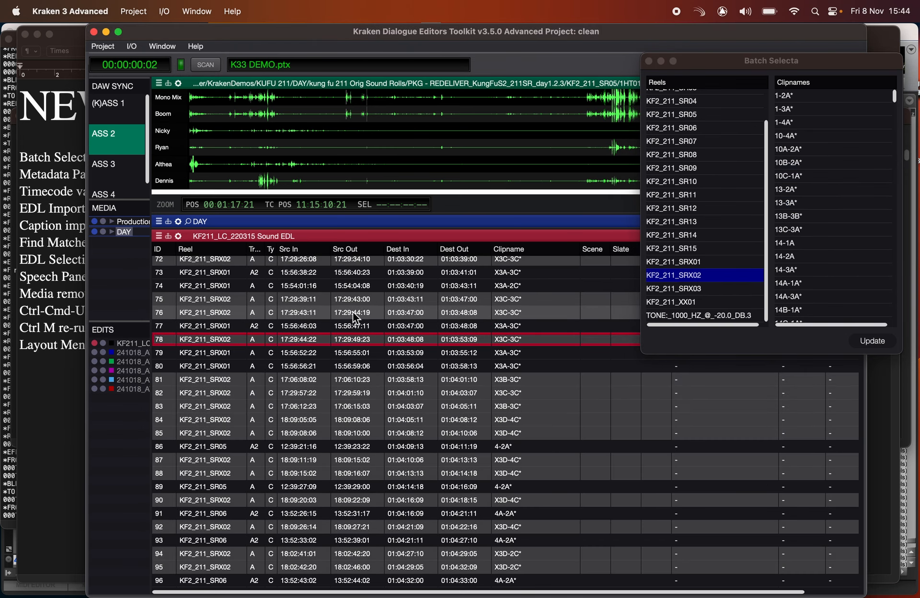
pyautogui.click(372, 298)
# Select reels KF2_211_SR12, SR14, SRX01, SRX02 and SRX03 together in Batch Selecta.
pyautogui.click(705, 235)
pyautogui.keyDown('super'); pyautogui.click(699, 208); pyautogui.keyUp('super')
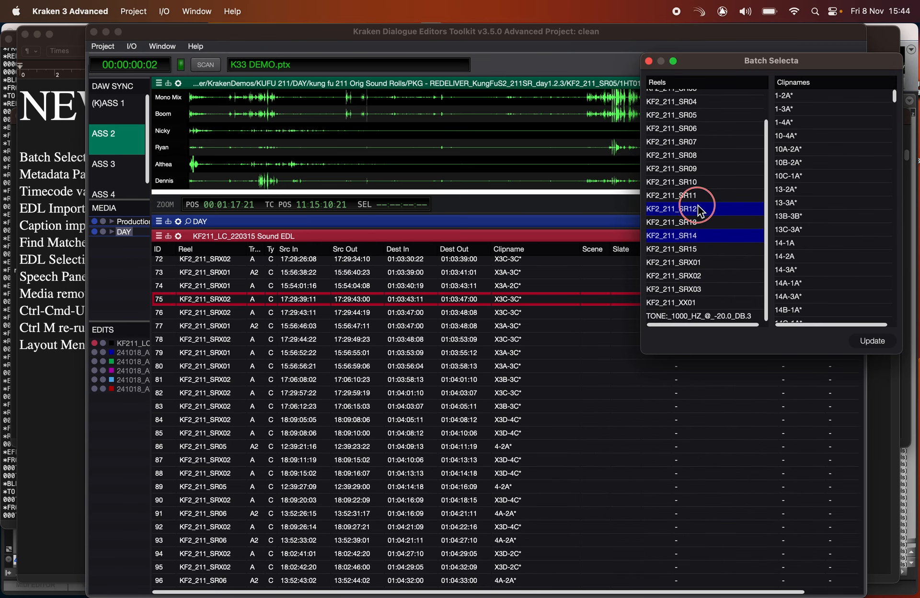
pyautogui.keyDown('super'); pyautogui.click(684, 276); pyautogui.keyUp('super')
pyautogui.keyDown('super'); pyautogui.click(688, 264); pyautogui.keyUp('super')
pyautogui.keyDown('super'); pyautogui.click(693, 292); pyautogui.keyUp('super')
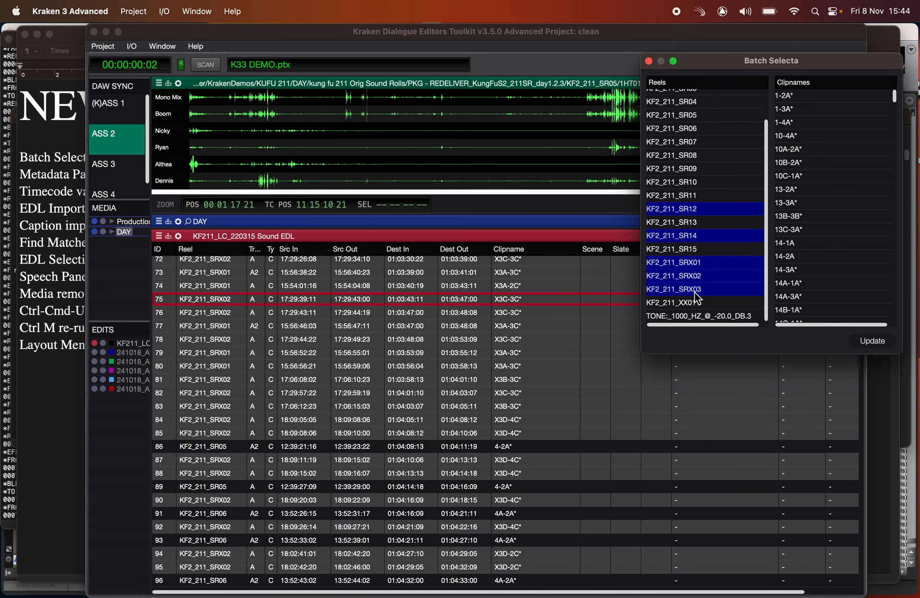
# Deselect reels KF2_211_SRX03, SRX02, SRX01, SR14 and SR12 in Batch Selecta one after another.
pyautogui.keyDown('super'); pyautogui.click(693, 290); pyautogui.keyUp('super')
pyautogui.keyDown('super'); pyautogui.click(697, 277); pyautogui.keyUp('super')
pyautogui.keyDown('super'); pyautogui.click(697, 263); pyautogui.keyUp('super')
pyautogui.keyDown('super'); pyautogui.click(700, 237); pyautogui.keyUp('super')
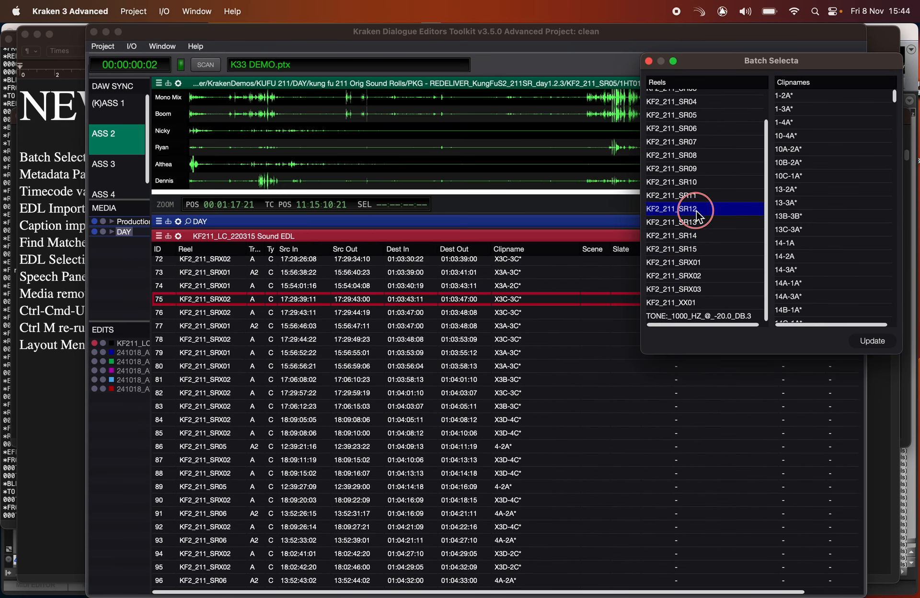
pyautogui.keyDown('super'); pyautogui.click(692, 209); pyautogui.keyUp('super')
# Toggle reels in Batch Selecta until KF2_211_SR15, KF2_211_SRX02 and KF2_211_XX01 are selected, and review the earlier EDL events.
pyautogui.scroll(-3, 691, 217)
pyautogui.keyDown('super'); pyautogui.click(683, 314); pyautogui.keyUp('super')
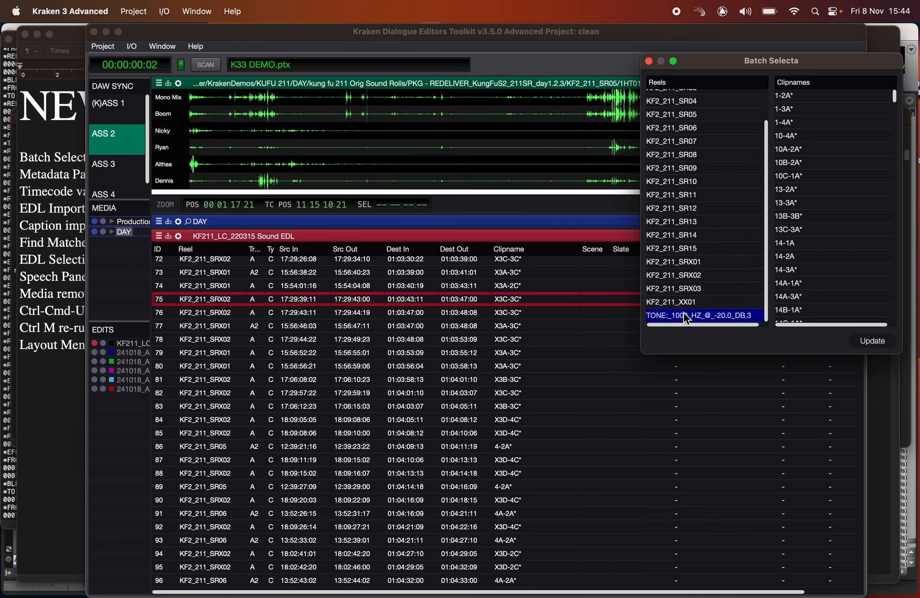
pyautogui.keyDown('super'); pyautogui.click(685, 302); pyautogui.keyUp('super')
pyautogui.keyDown('super'); pyautogui.click(688, 276); pyautogui.keyUp('super')
pyautogui.keyDown('super'); pyautogui.click(693, 236); pyautogui.keyUp('super')
pyautogui.keyDown('super'); pyautogui.click(686, 274); pyautogui.keyUp('super')
pyautogui.keyDown('super'); pyautogui.click(685, 288); pyautogui.keyUp('super')
pyautogui.keyDown('super'); pyautogui.click(689, 262); pyautogui.keyUp('super')
pyautogui.keyDown('super'); pyautogui.click(693, 249); pyautogui.keyUp('super')
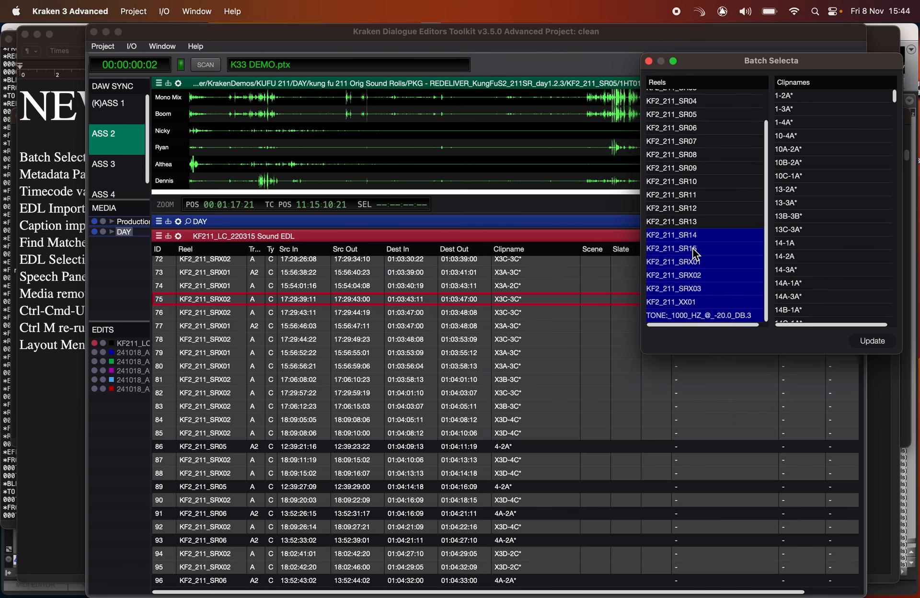
pyautogui.keyDown('super'); pyautogui.click(693, 238); pyautogui.keyUp('super')
pyautogui.scroll(5, 538, 329)
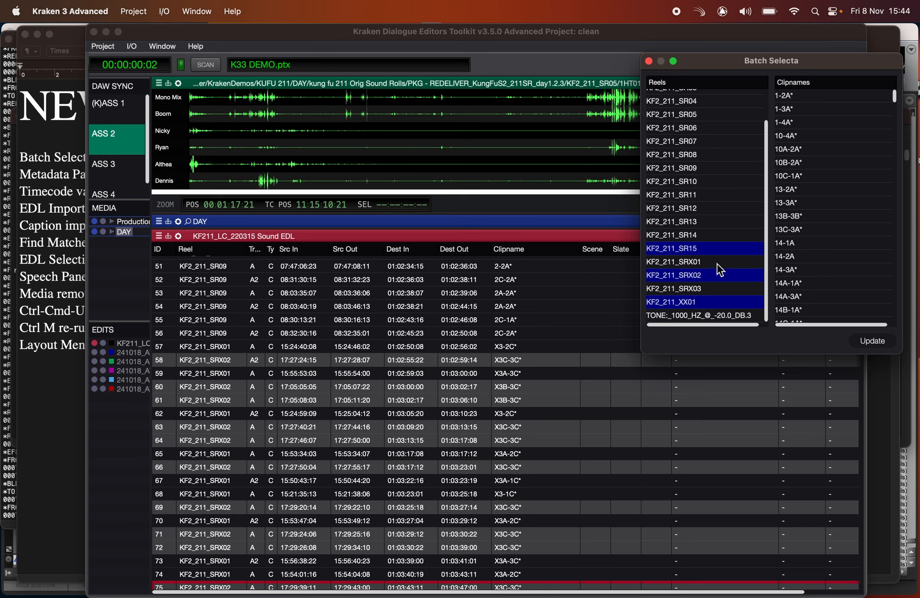
# Select clipnames 36C-1A*, 36C-4A and 37A-3C* together in Batch Selecta.
pyautogui.keyDown('super'); pyautogui.click(717, 262); pyautogui.keyUp('super')
pyautogui.scroll(-10, 822, 250)
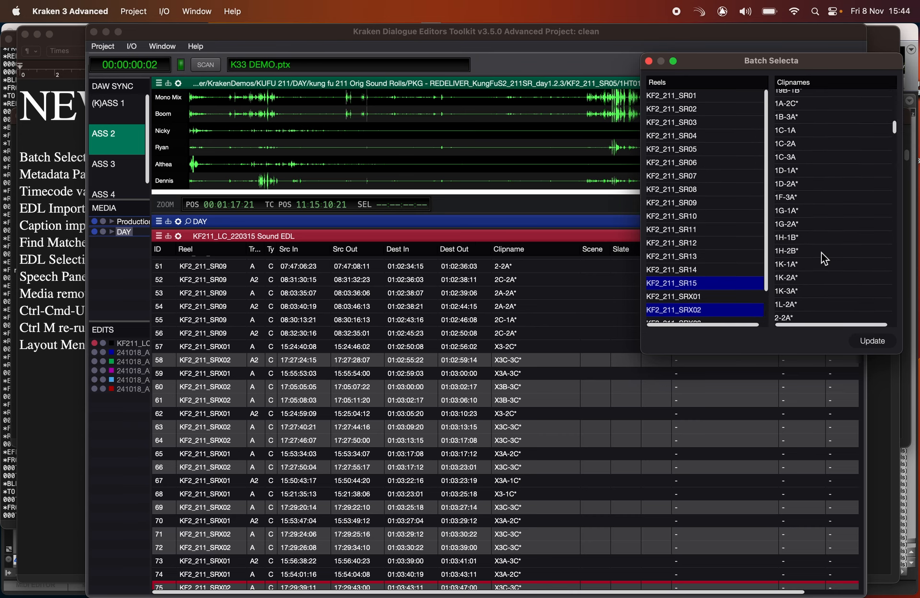
pyautogui.moveTo(894, 153); pyautogui.dragTo(895, 230)
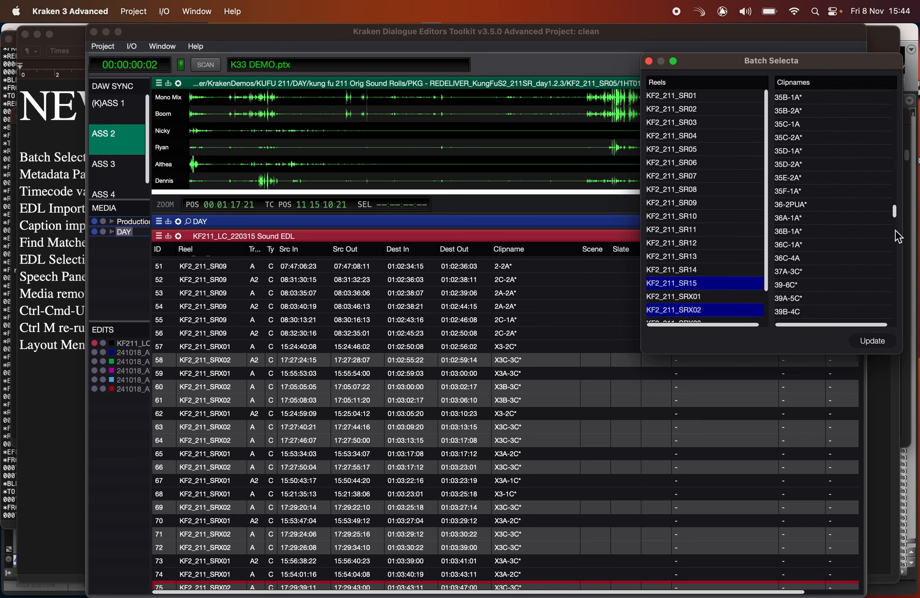
pyautogui.click(816, 248)
pyautogui.keyDown('super'); pyautogui.click(815, 258); pyautogui.keyUp('super')
pyautogui.keyDown('super'); pyautogui.click(813, 271); pyautogui.keyUp('super')
# Select reels KF2_211_SR14, SR13, SR11, SR10, SRX01 and SRX02 together in Batch Selecta, and toggle SRX03 and SRX02.
pyautogui.keyDown('super'); pyautogui.click(708, 268); pyautogui.keyUp('super')
pyautogui.keyDown('super'); pyautogui.click(707, 257); pyautogui.keyUp('super')
pyautogui.keyDown('super'); pyautogui.click(706, 229); pyautogui.keyUp('super')
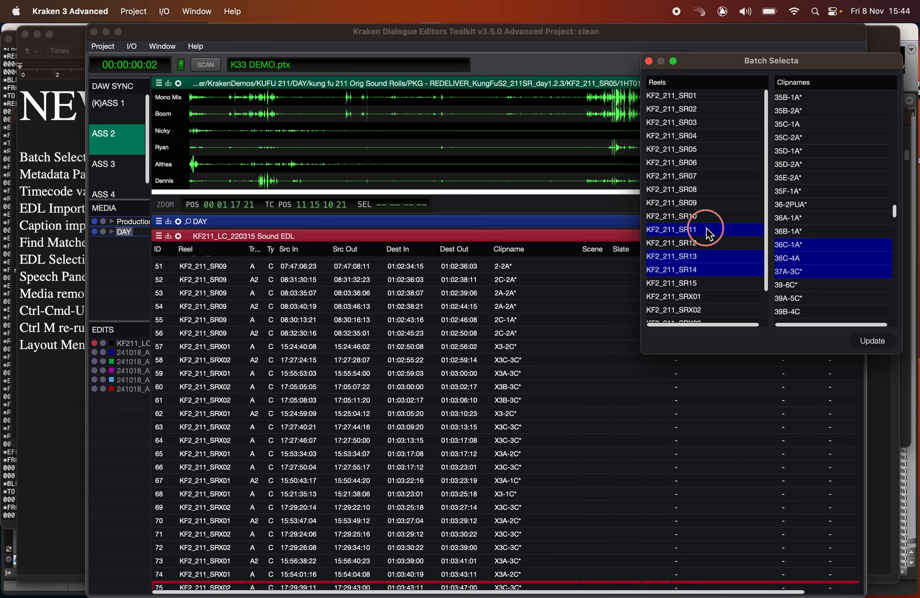
pyautogui.keyDown('super'); pyautogui.click(705, 216); pyautogui.keyUp('super')
pyautogui.keyDown('super'); pyautogui.click(690, 296); pyautogui.keyUp('super')
pyautogui.keyDown('super'); pyautogui.click(690, 309); pyautogui.keyUp('super')
pyautogui.scroll(-3, 687, 293)
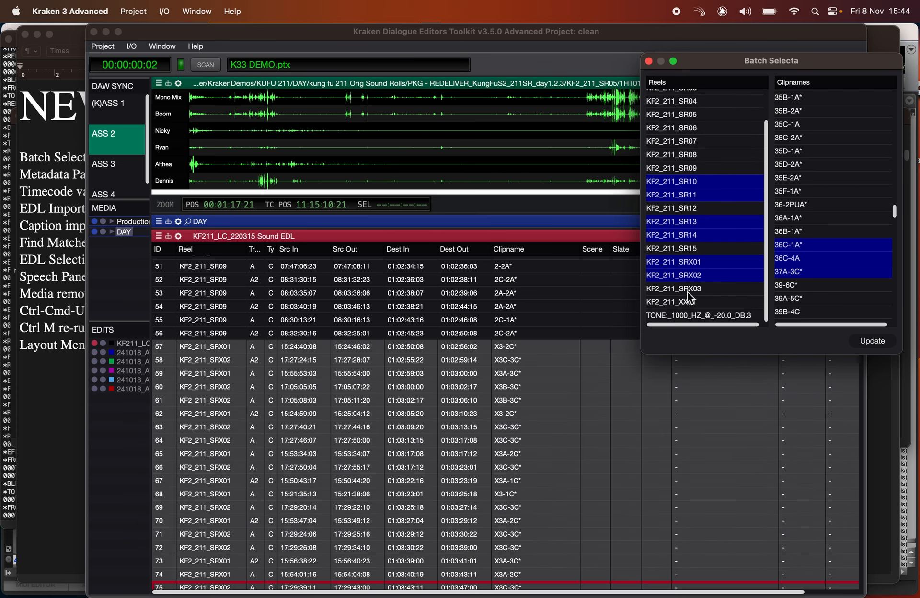
pyautogui.keyDown('super'); pyautogui.click(687, 290); pyautogui.keyUp('super')
pyautogui.keyDown('super'); pyautogui.click(686, 275); pyautogui.keyUp('super')
# Select single reels one after another between KF2_211_SR15 and KF2_211_SRX03 in Batch Selecta, finishing with only KF2_211_SRX01 selected.
pyautogui.click(685, 262)
pyautogui.click(684, 275)
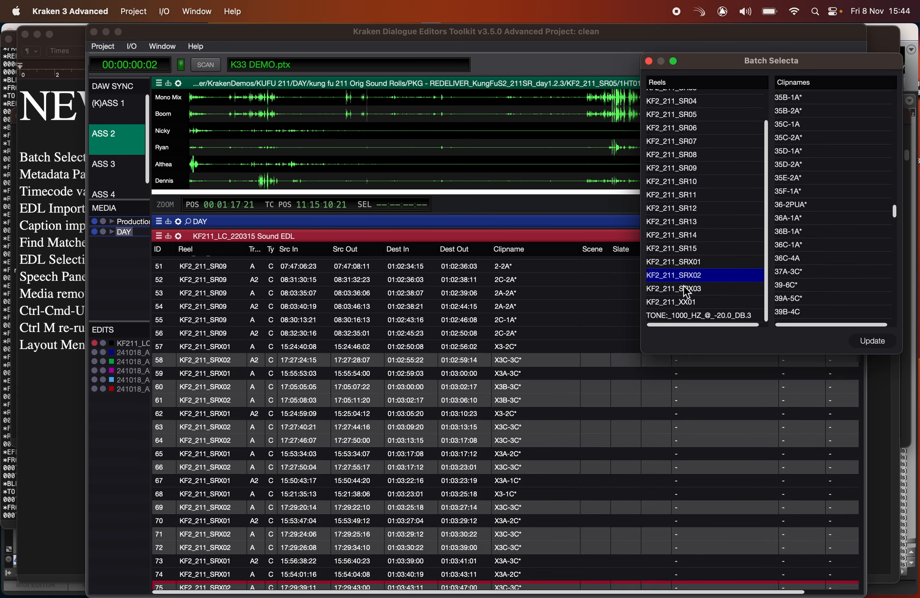
pyautogui.click(684, 286)
pyautogui.click(685, 275)
pyautogui.click(687, 262)
pyautogui.click(688, 250)
pyautogui.click(690, 262)
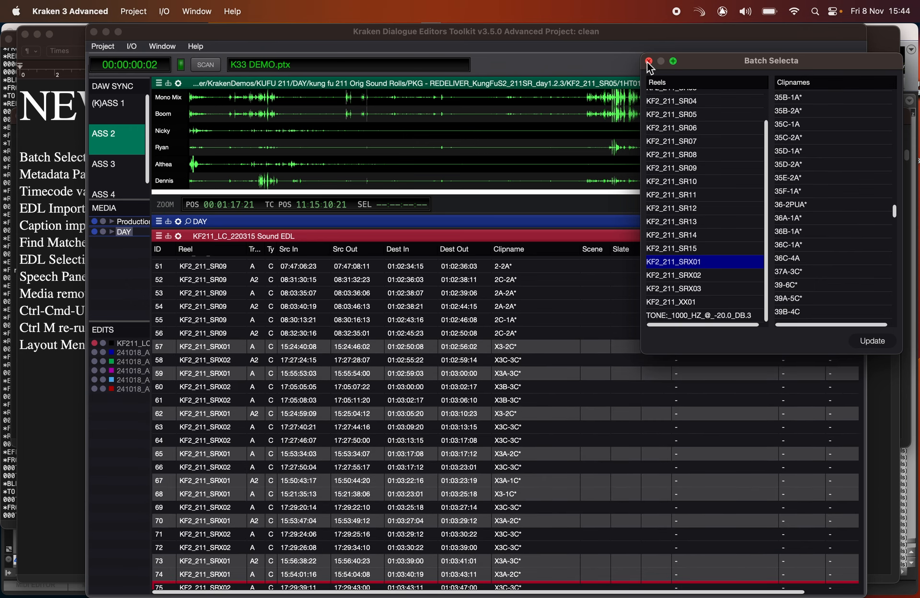
# Close Batch Selecta and delete the Batch Selecta line from the TextEdit notes.
pyautogui.click(648, 61)
pyautogui.click(39, 315)
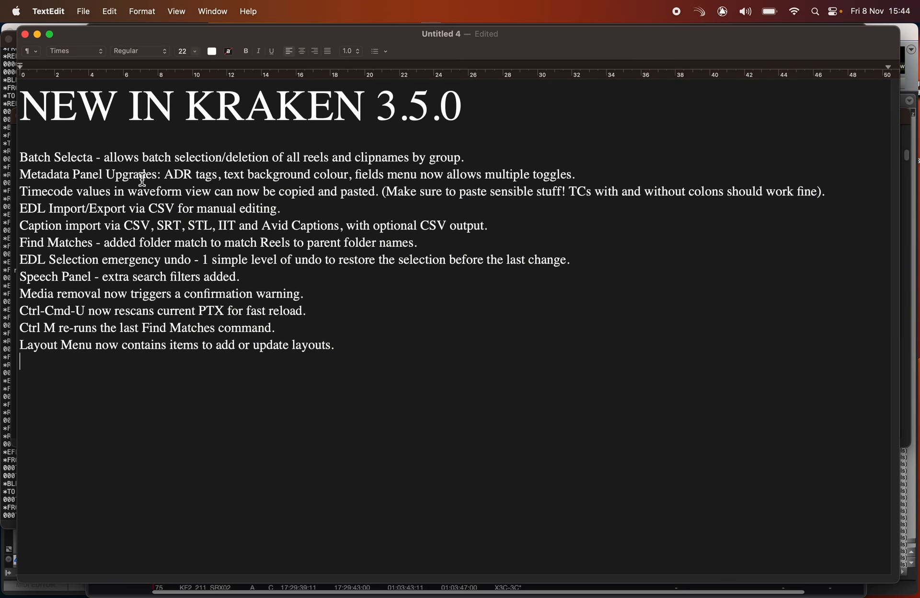
pyautogui.tripleClick(165, 156)
pyautogui.press('BackSpace')
# Show the metadata panel in Kraken, reposition it over the waveform, and add File UID and Marker Count to its bottom centre section.
pyautogui.press('super+Tab')
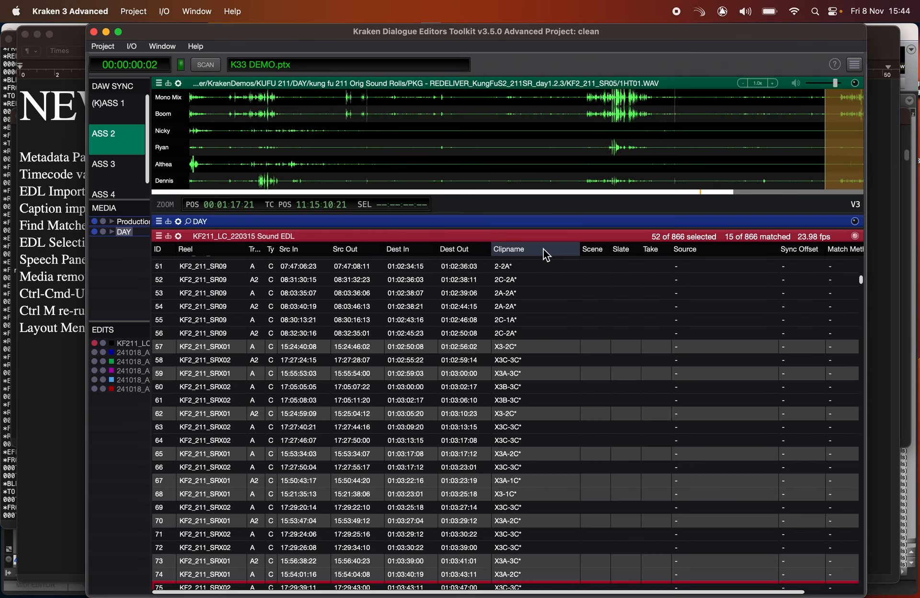
pyautogui.click(192, 20)
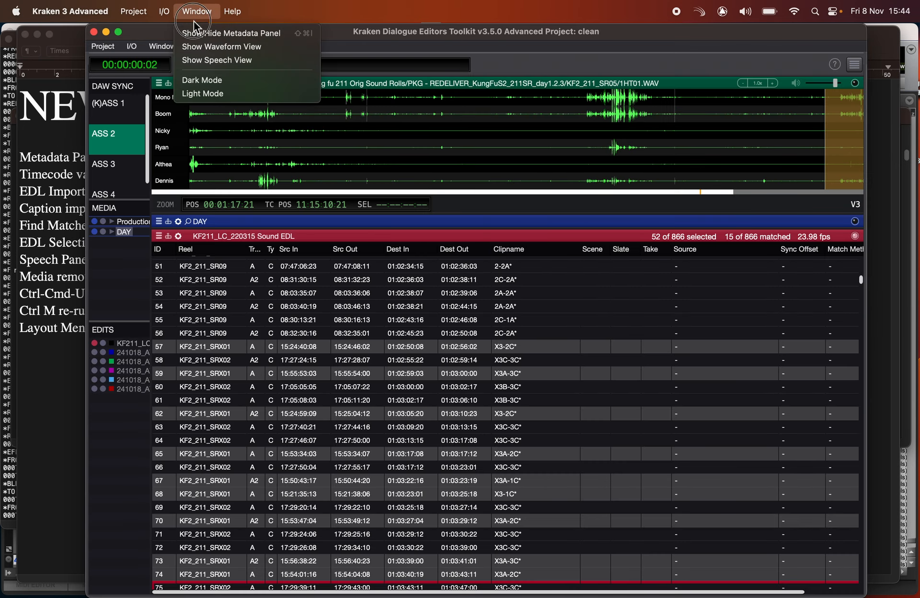
pyautogui.click(205, 29)
pyautogui.moveTo(699, 165); pyautogui.dragTo(391, 113)
pyautogui.rightClick(496, 282)
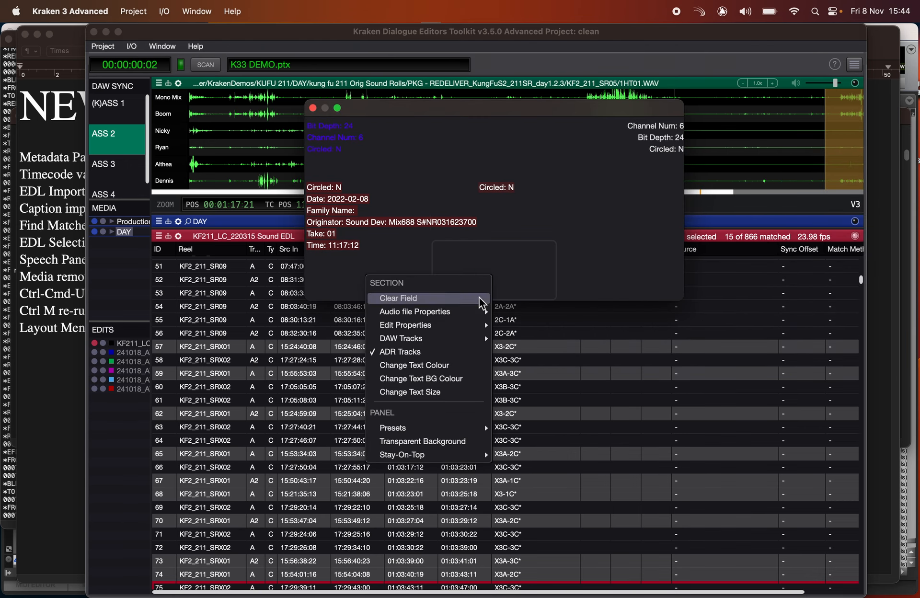
pyautogui.moveTo(457, 312)
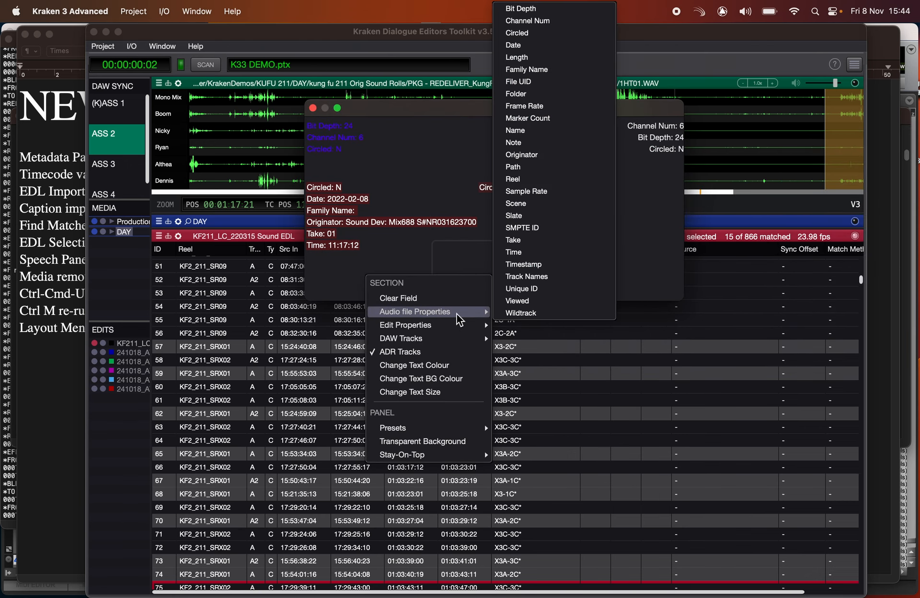
pyautogui.click(537, 82)
pyautogui.click(524, 120)
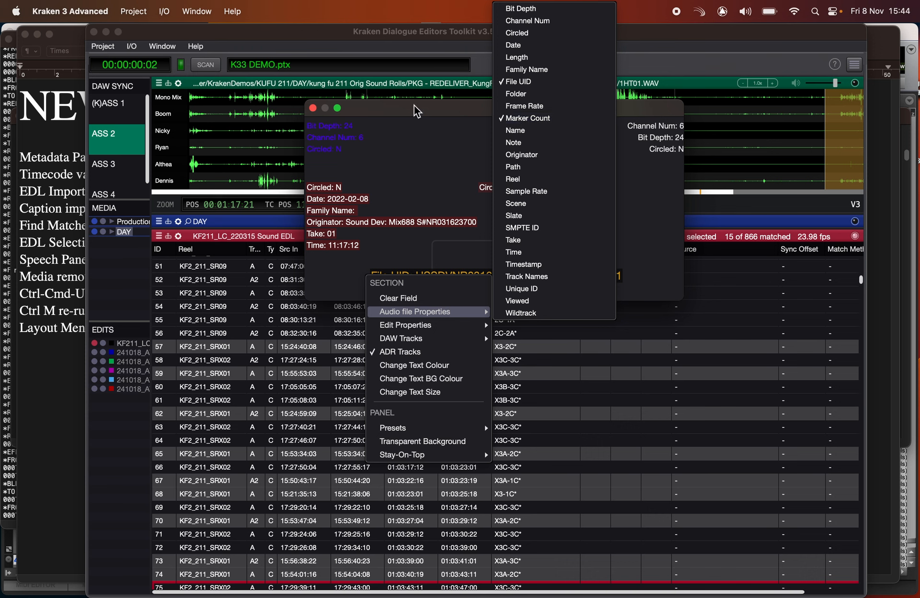
# Add the edit properties Reel, ID, Sync Offset, Scene and Slate to the metadata panel's top centre section.
pyautogui.moveTo(413, 105); pyautogui.dragTo(421, 85)
pyautogui.rightClick(519, 131)
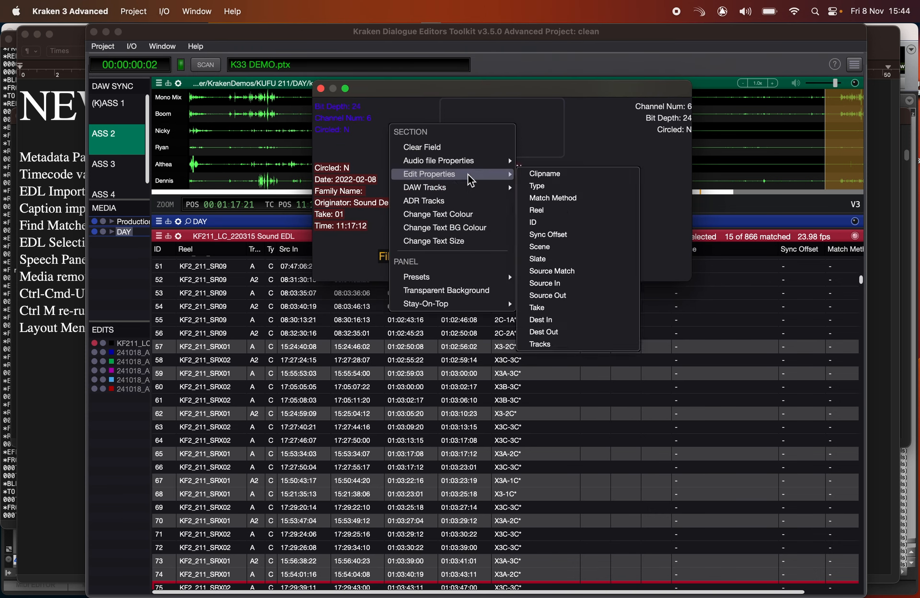
pyautogui.moveTo(479, 174)
pyautogui.click(555, 198)
pyautogui.click(554, 198)
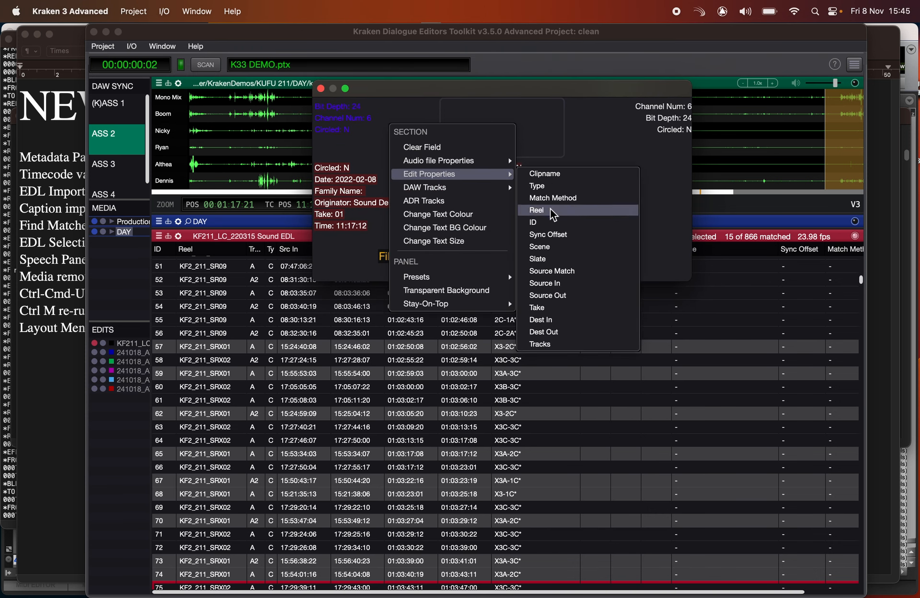
pyautogui.click(552, 209)
pyautogui.click(549, 222)
pyautogui.click(548, 234)
pyautogui.click(547, 248)
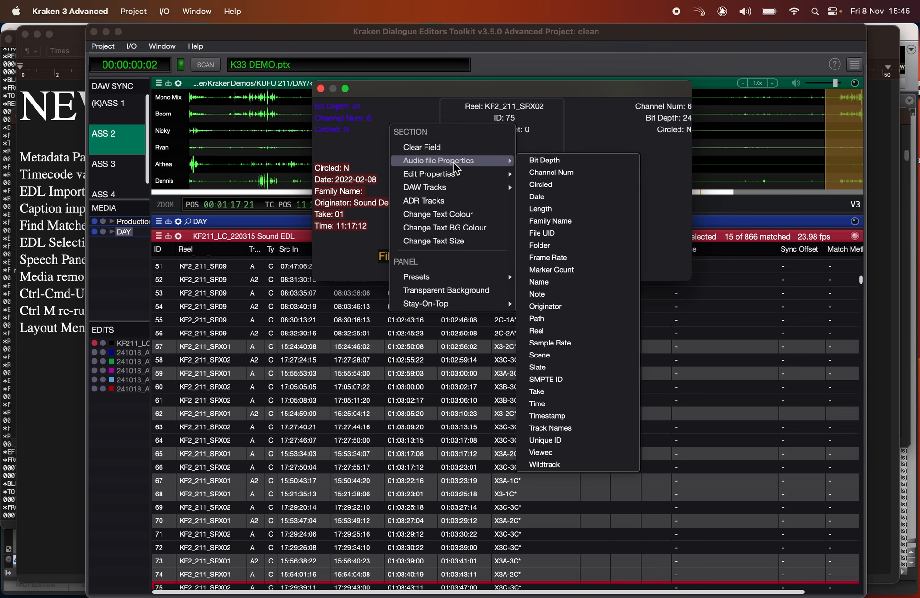
# Change the text background colour of the metadata panel's top centre section to bright red.
pyautogui.click(447, 234)
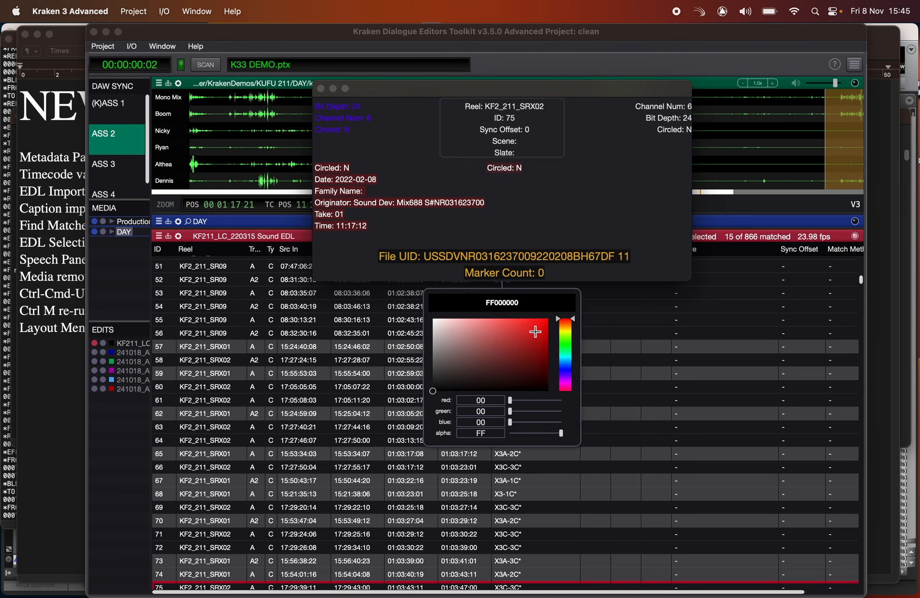
pyautogui.moveTo(535, 331); pyautogui.dragTo(543, 323)
pyautogui.click(536, 211)
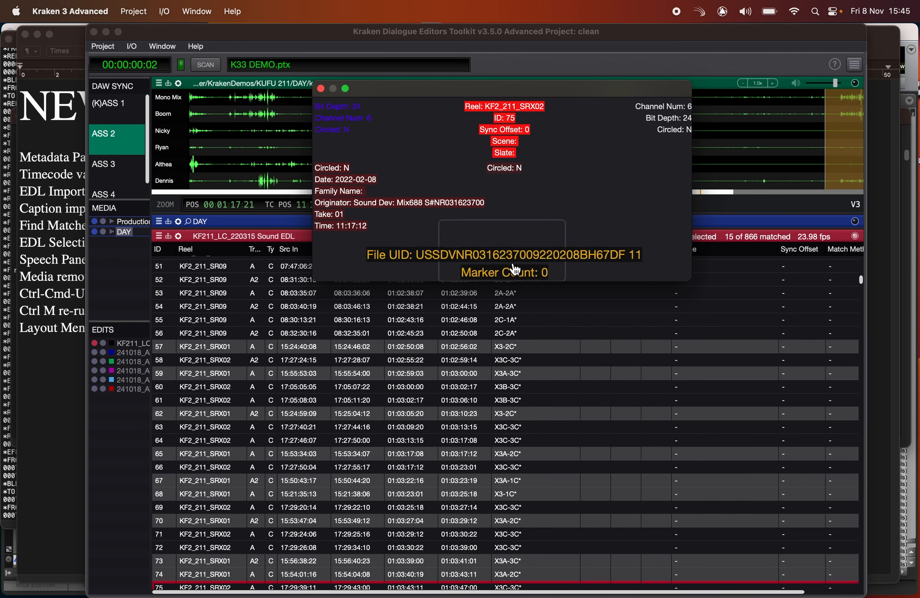
# View the section options of the metadata panel's bottom centre section, including ADR Tracks, and close the metadata panel.
pyautogui.rightClick(506, 250)
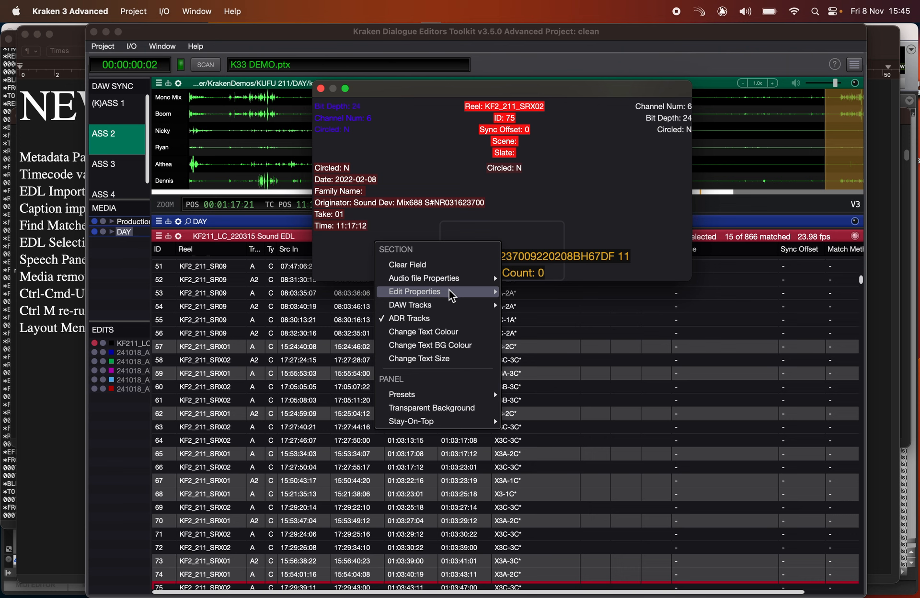
pyautogui.click(568, 236)
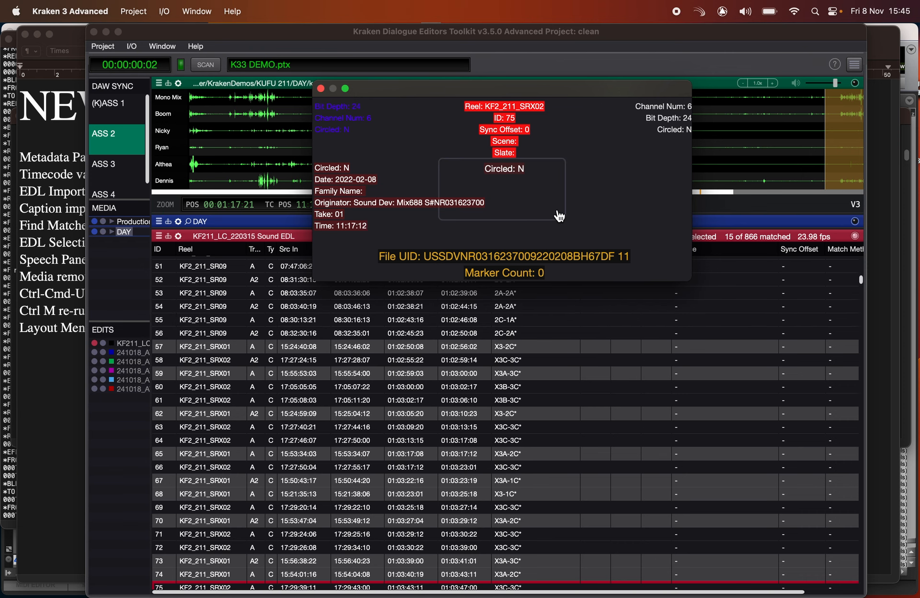
pyautogui.click(321, 87)
# Delete the Metadata Panel Upgrades line from the TextEdit notes and highlight the line about copying and pasting timecode values.
pyautogui.click(56, 195)
pyautogui.tripleClick(98, 157)
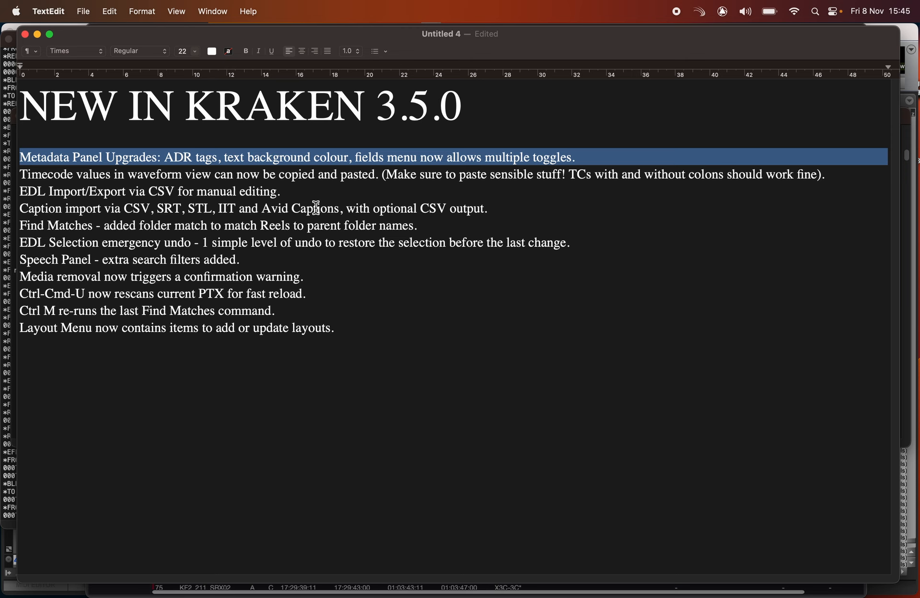
pyautogui.press('BackSpace')
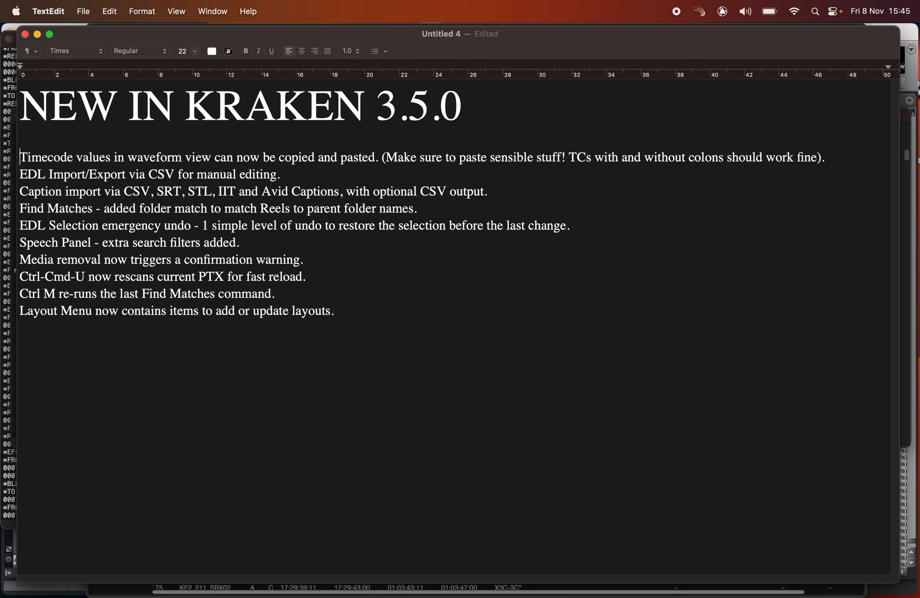
pyautogui.doubleClick(362, 158)
pyautogui.click(362, 158)
# Copy the waveform view's POS timecode 00:01:17:21 in Kraken and paste it below the last line of the TextEdit notes.
pyautogui.press('super+Tab')
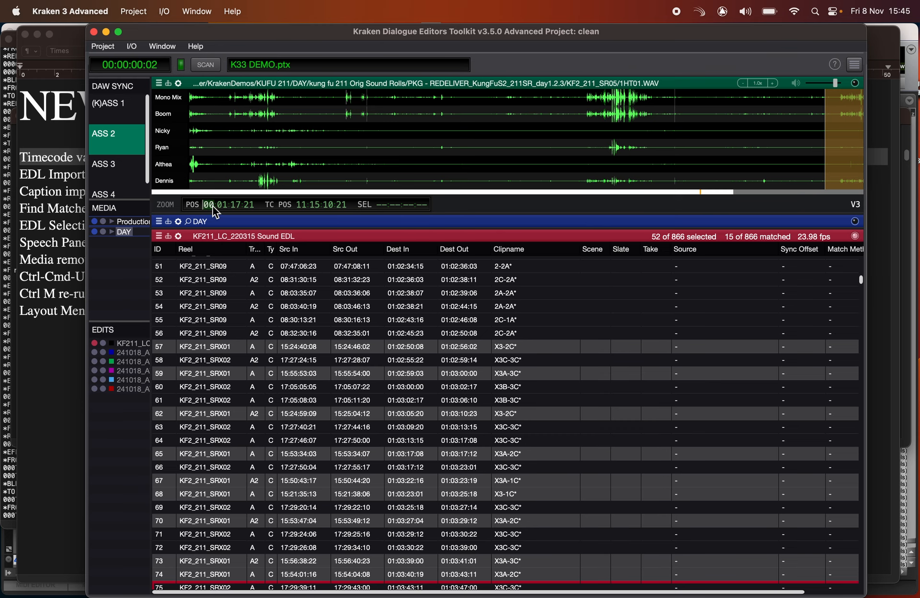
pyautogui.press('super+c')
pyautogui.press('super+Tab')
pyautogui.click(125, 351)
pyautogui.press('super+v')
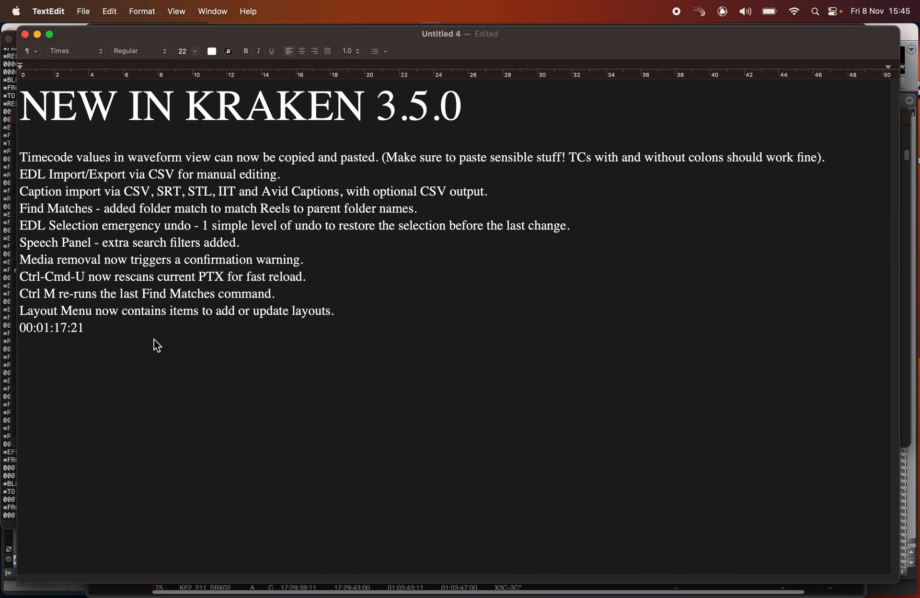
# Copy the waveform view's TC POS timecode 11:15:10:21 and paste it two lines below the first timecode in the TextEdit notes.
pyautogui.press('super+Tab')
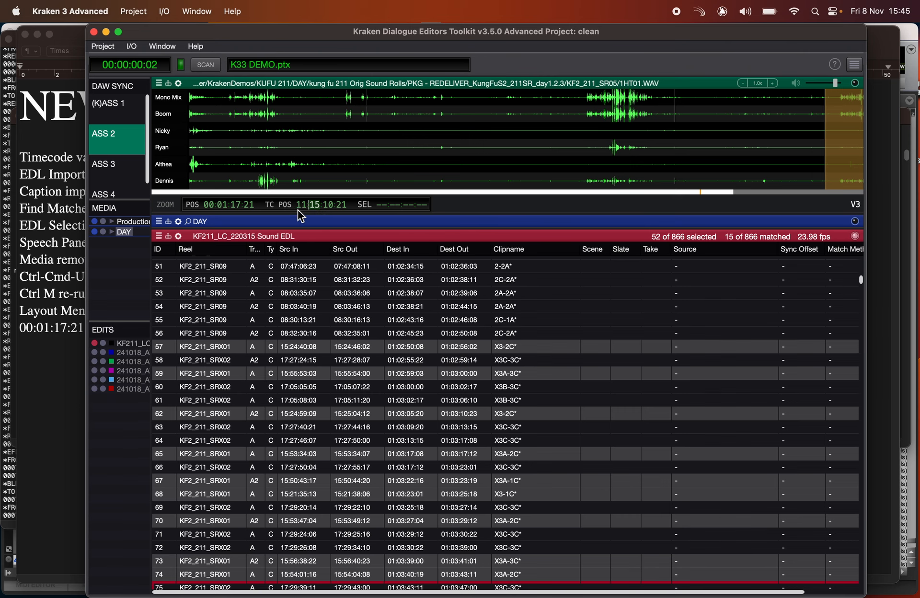
pyautogui.press('super+Tab')
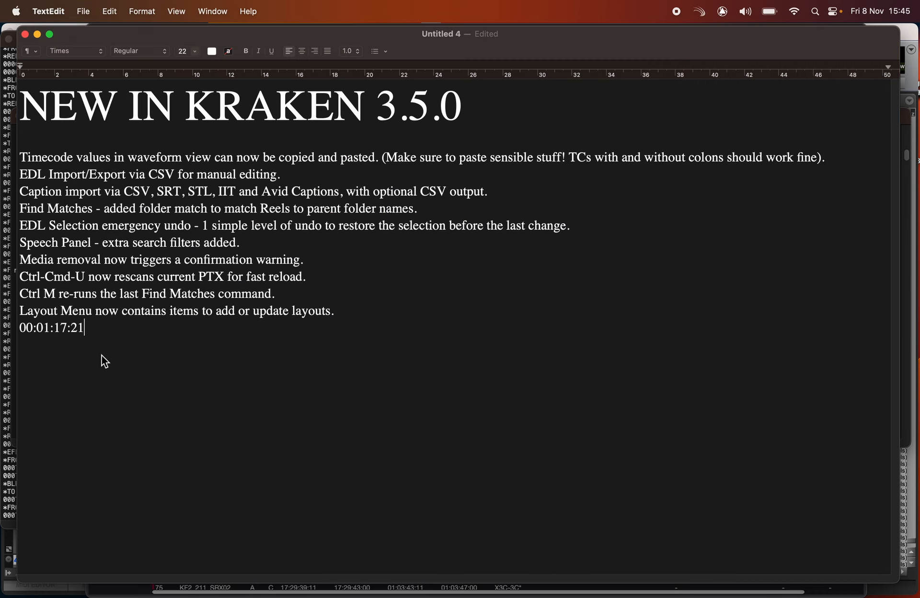
pyautogui.press('Return')
pyautogui.press('Return')
pyautogui.press('super+v')
# Paste the TC POS timecode again on a new line in the TextEdit notes and change this copy to 11:15:20:21.
pyautogui.press('super+Tab')
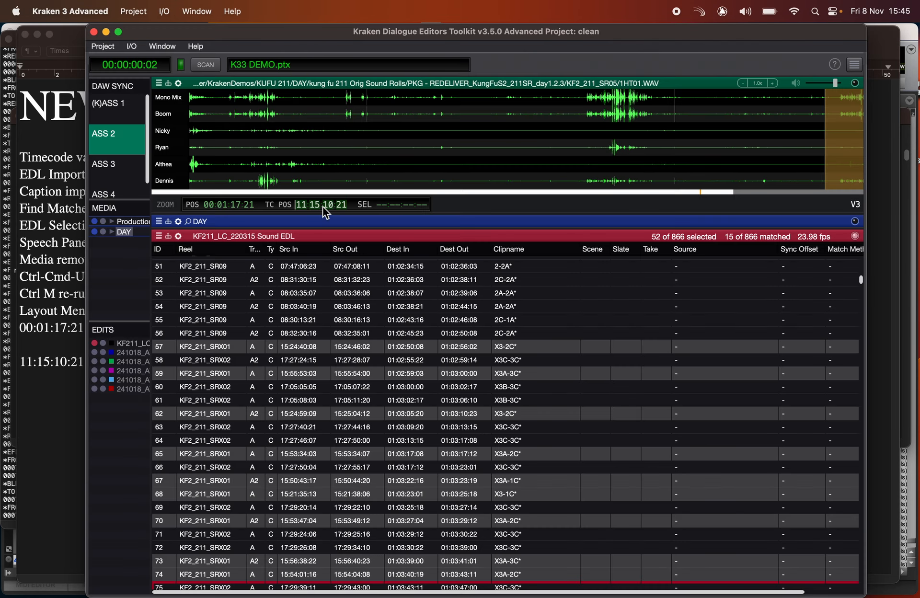
pyautogui.press('super+Tab')
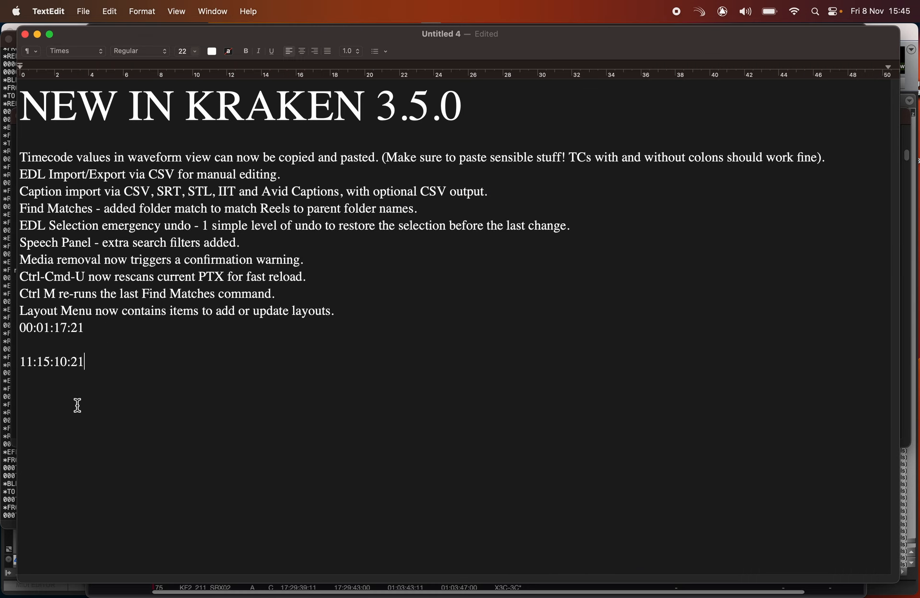
pyautogui.press('Return')
pyautogui.press('super+v')
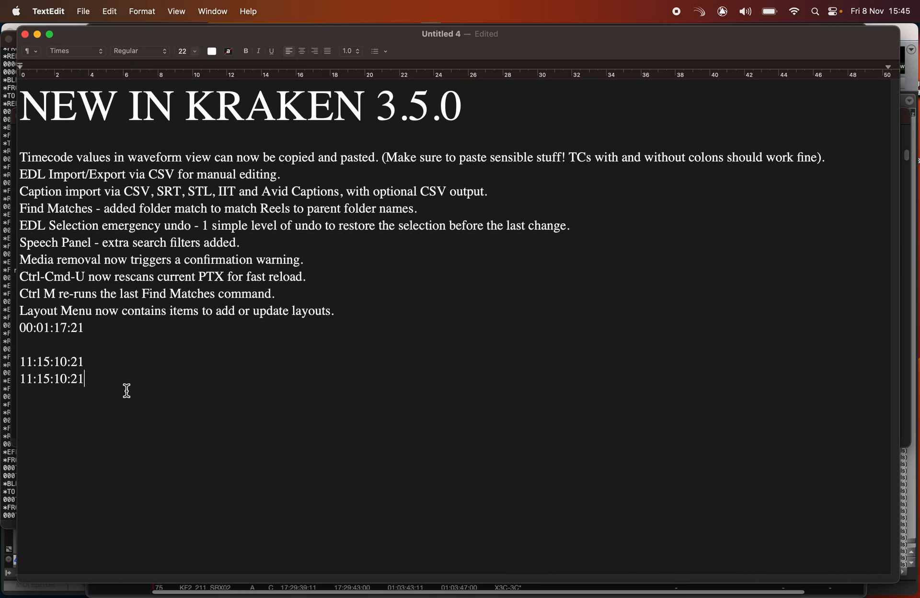
pyautogui.click(56, 379)
pyautogui.doubleClick(57, 379)
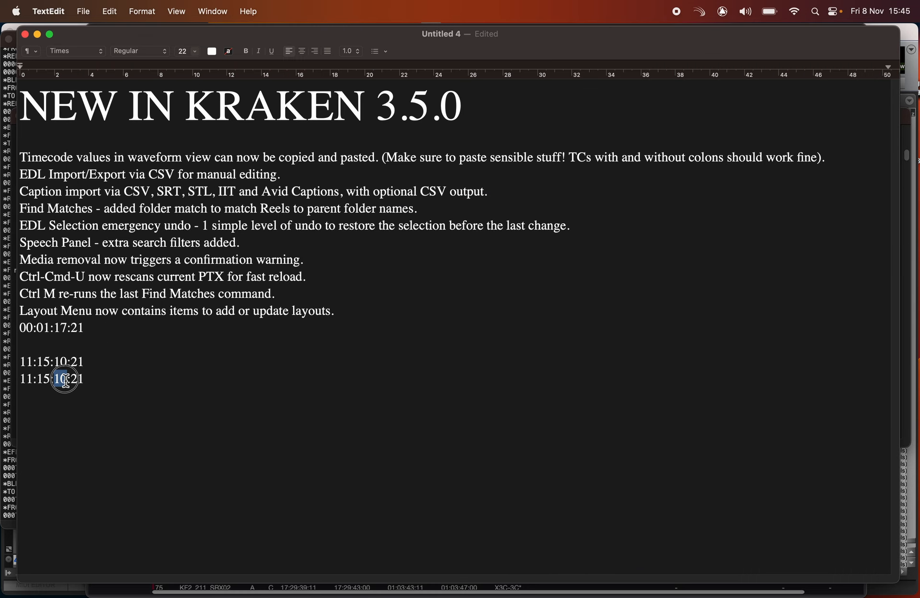
pyautogui.write('20')
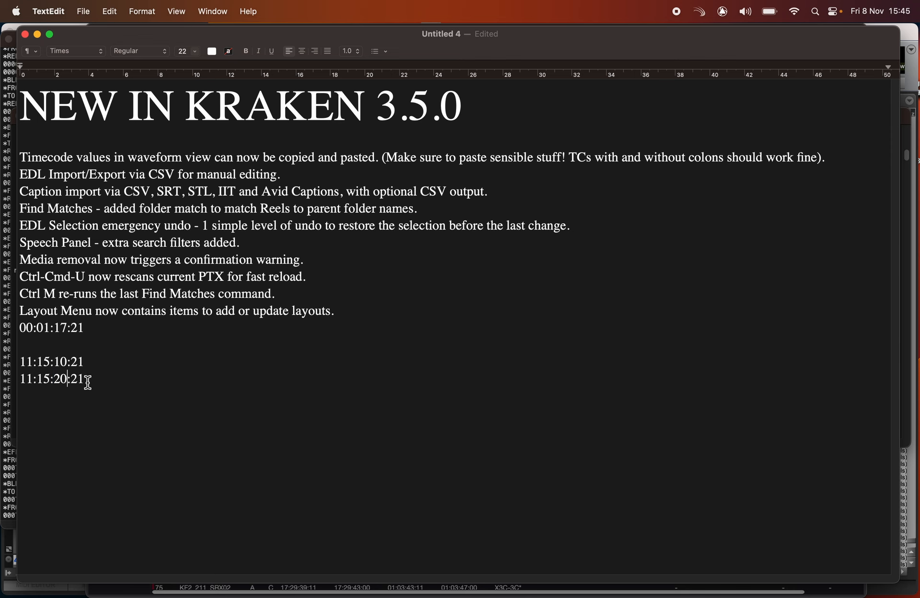
# Copy the edited timecode 11:15:20:21 from the notes and paste it into the waveform view's TC POS value in Kraken.
pyautogui.moveTo(87, 380); pyautogui.dragTo(24, 380)
pyautogui.press('super+c')
pyautogui.press('super+Tab')
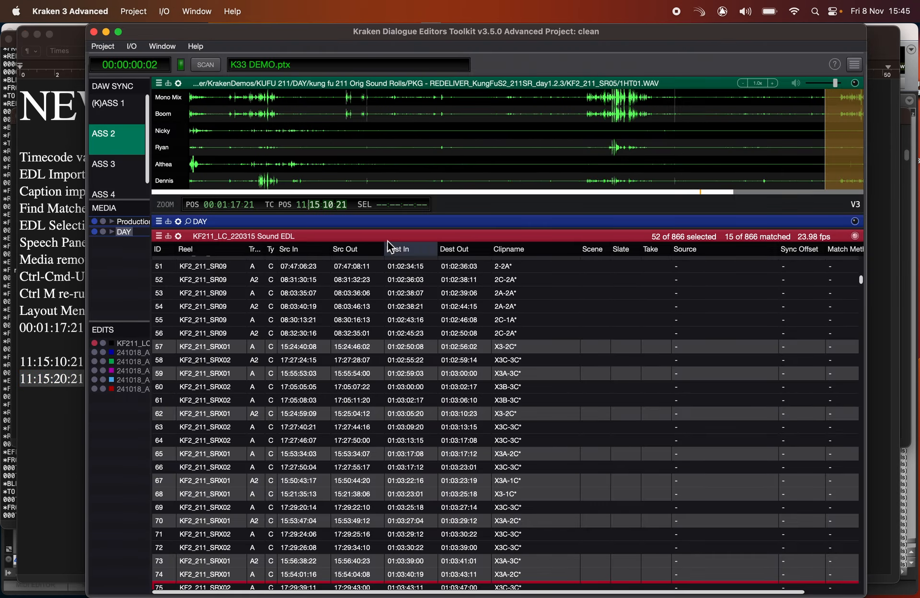
pyautogui.click(303, 210)
pyautogui.press('super+v')
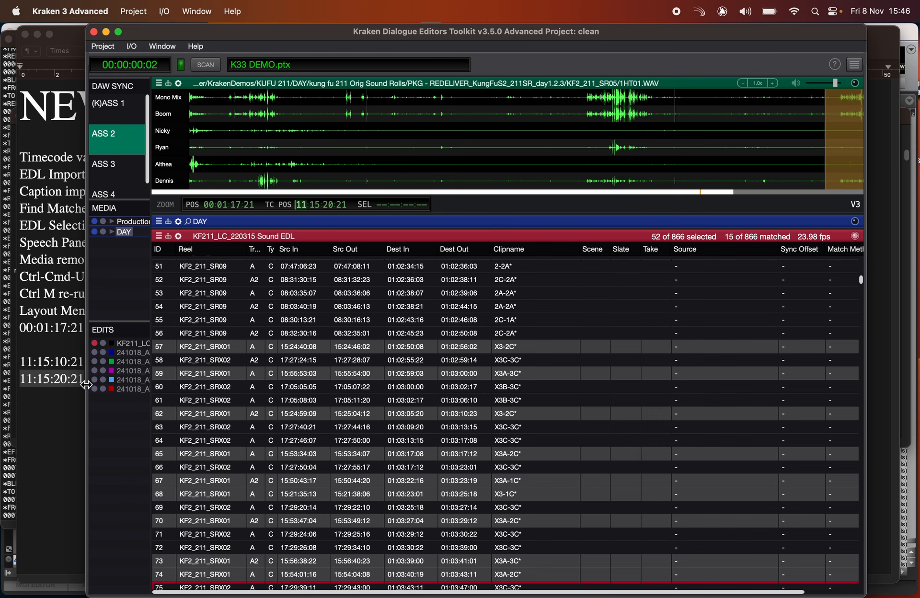
# Delete the pasted test timecodes from the end of the TextEdit notes.
pyautogui.click(69, 414)
pyautogui.moveTo(73, 407); pyautogui.dragTo(16, 339)
pyautogui.press('BackSpace')
# Delete the line about copying and pasting timecode values from the notes and return to Kraken.
pyautogui.tripleClick(168, 157)
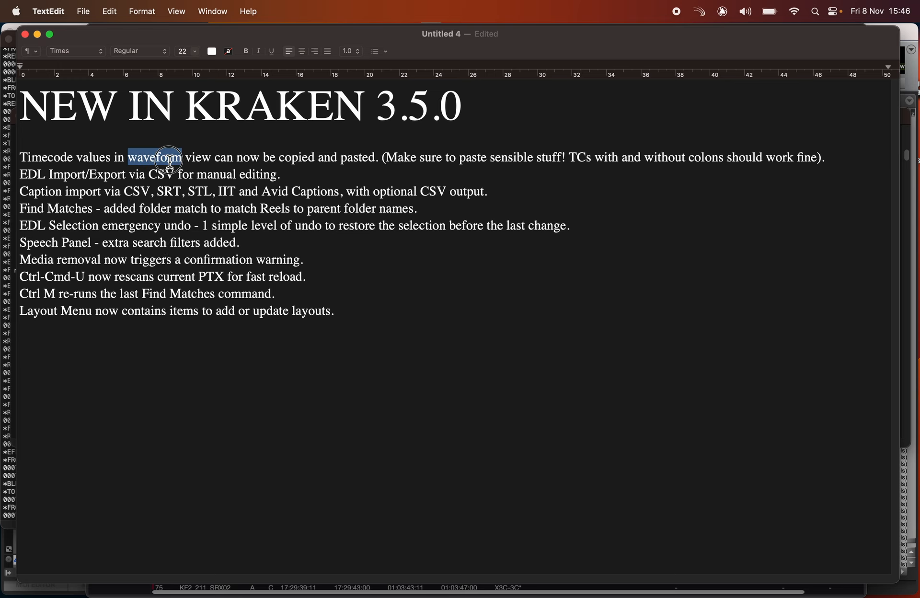
pyautogui.press('BackSpace')
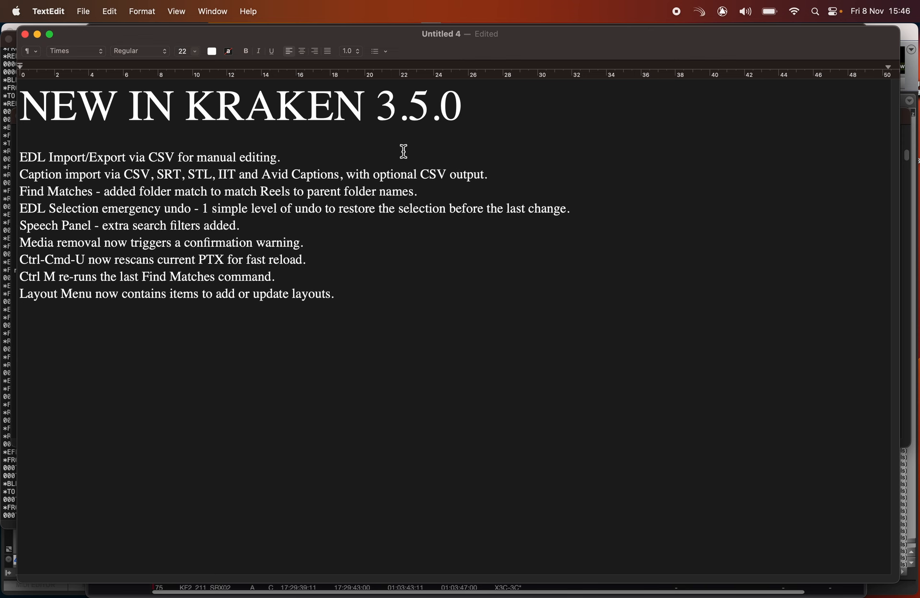
pyautogui.press('super+Tab')
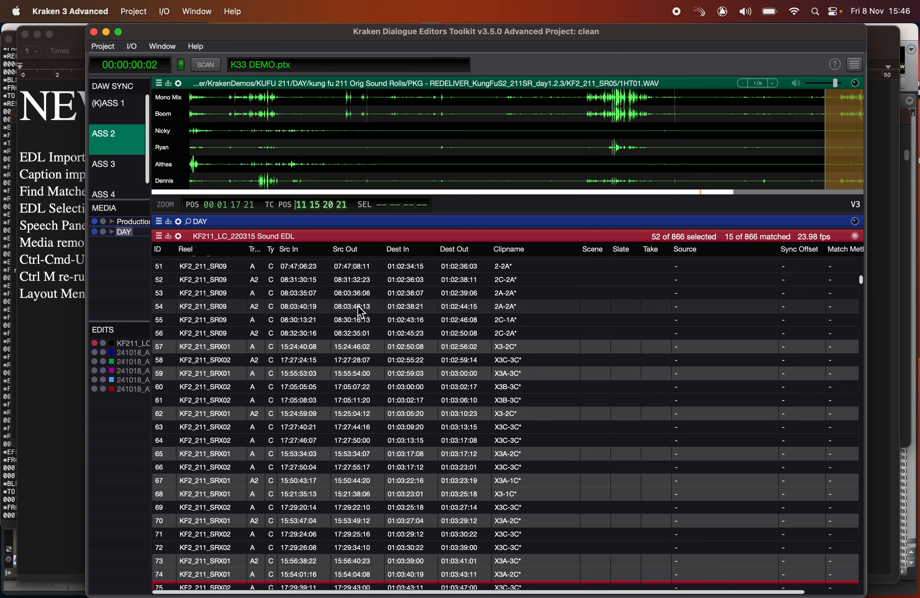
# Export the selected events of the KF211_LC_220315 Sound EDL as export.csv in the EDL folder.
pyautogui.scroll(-2, 430, 360)
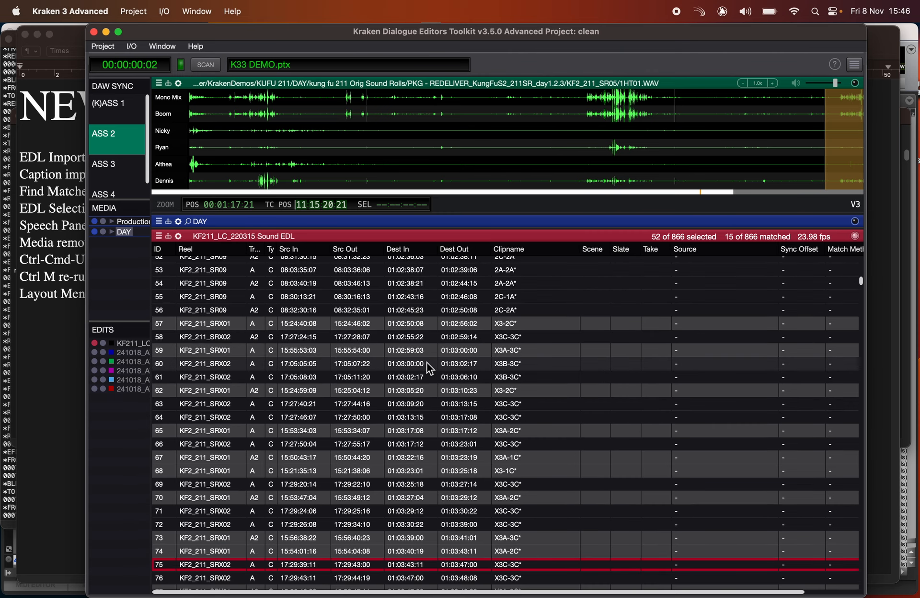
pyautogui.press('super+Tab')
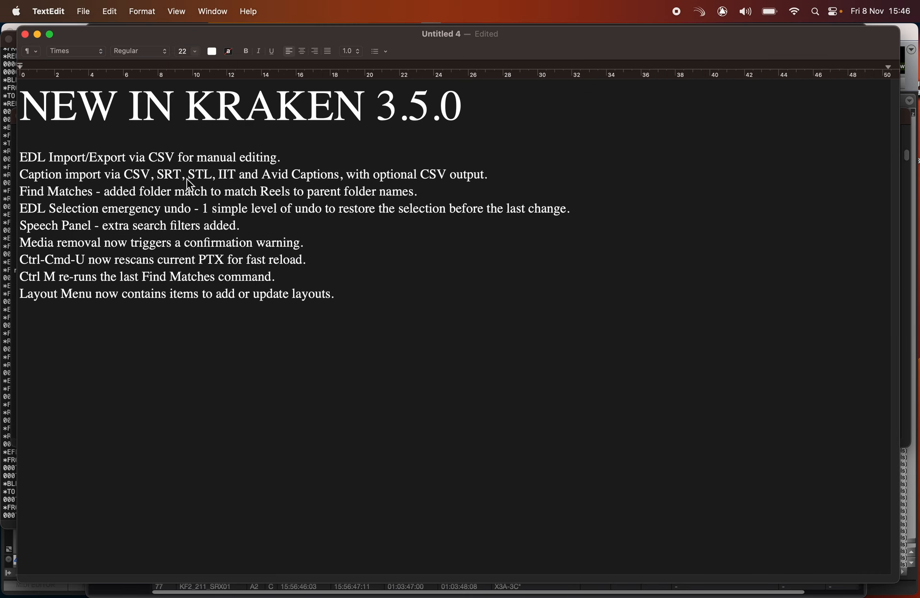
pyautogui.press('super+Tab')
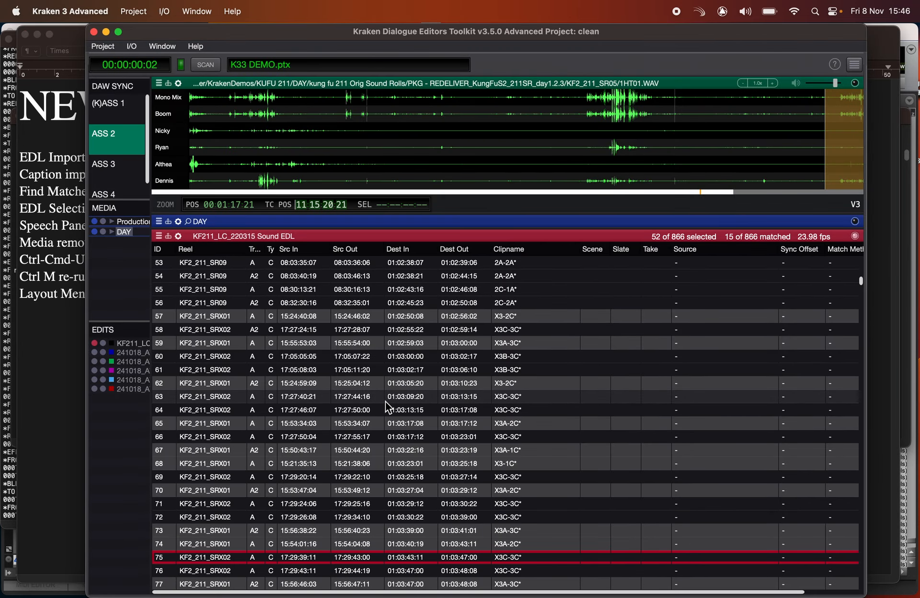
pyautogui.scroll(-1, 386, 402)
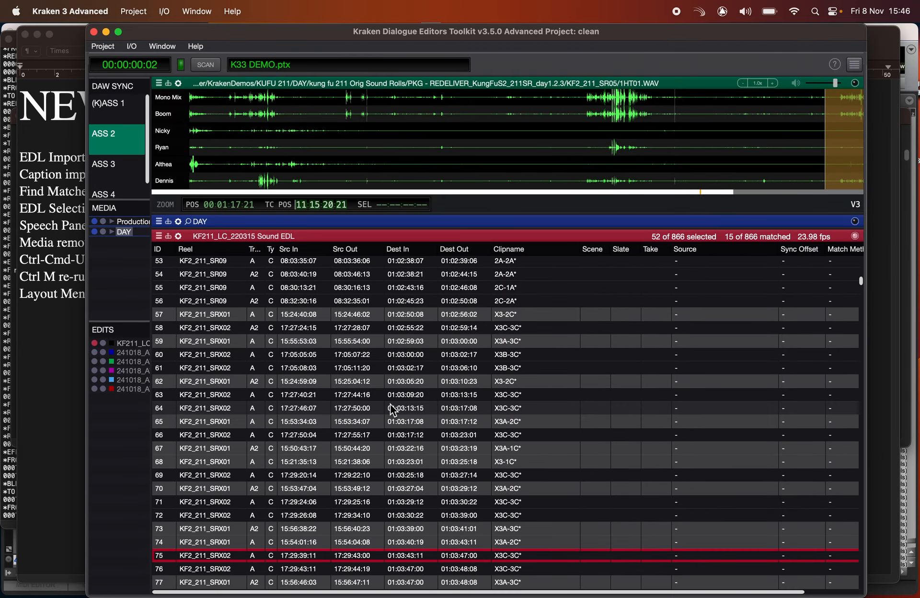
pyautogui.scroll(-3, 379, 431)
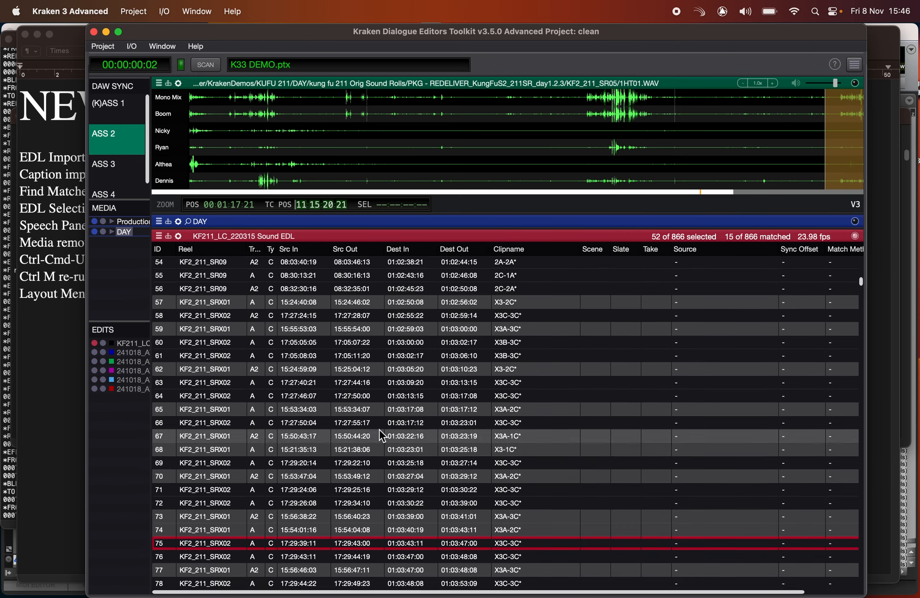
pyautogui.scroll(-2, 316, 397)
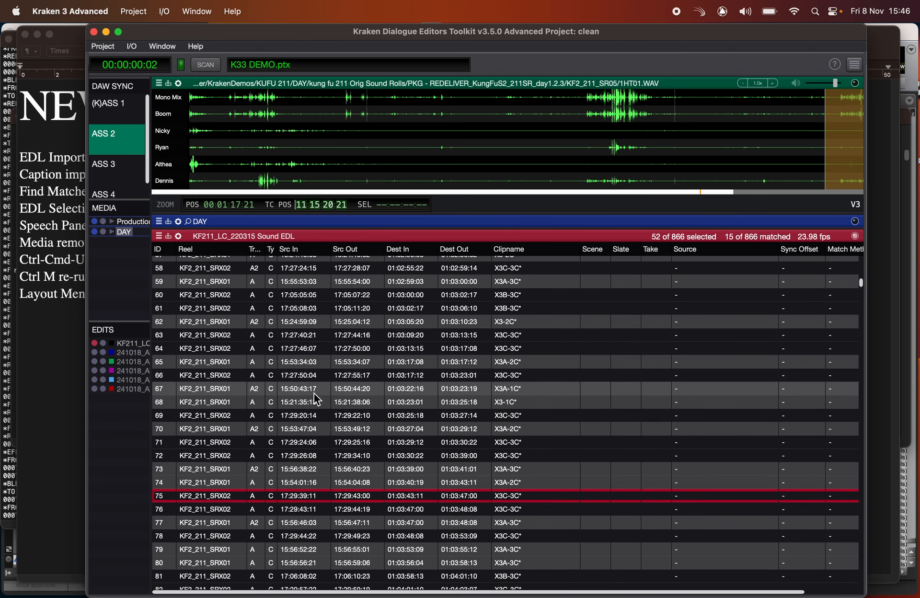
pyautogui.rightClick(347, 392)
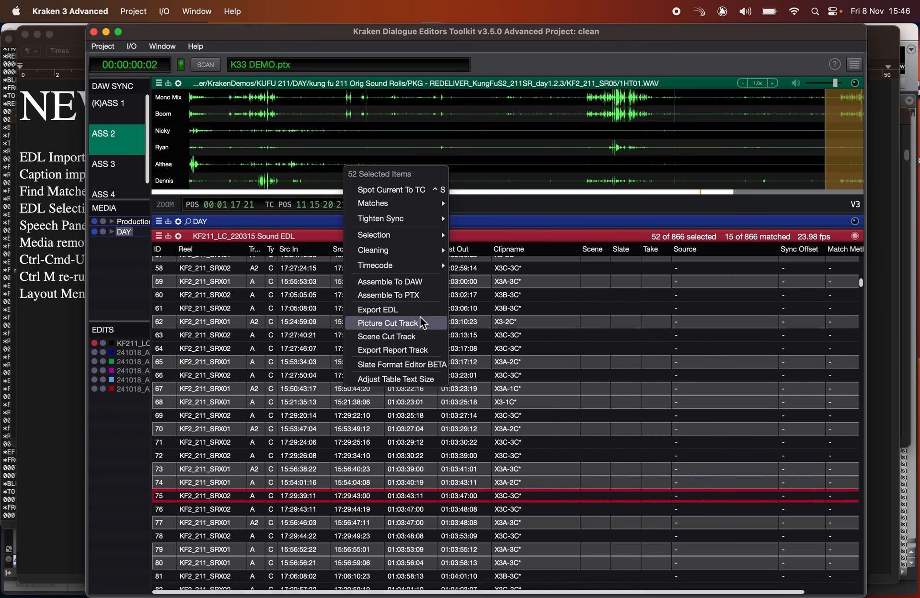
pyautogui.click(403, 311)
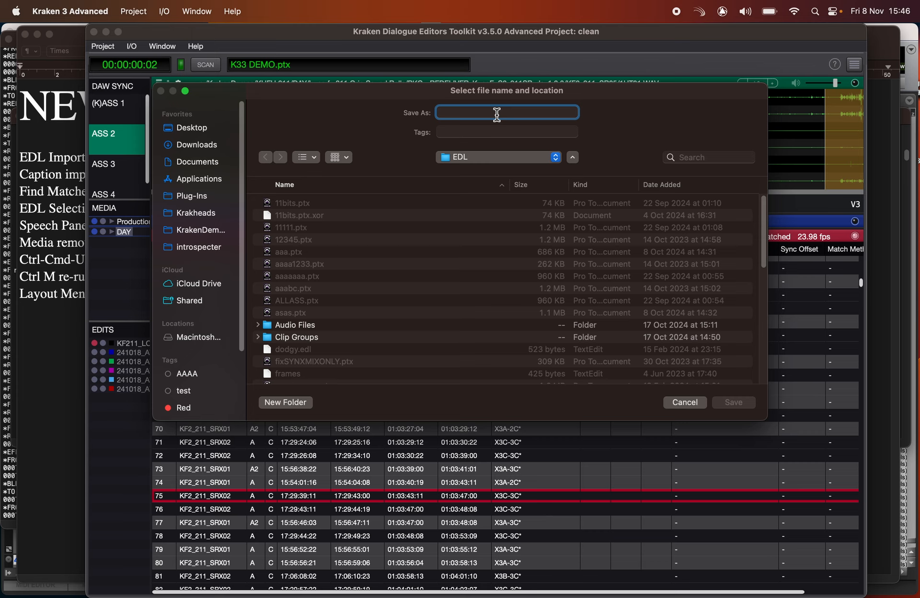
pyautogui.write('ou')
pyautogui.press('BackSpace')
pyautogui.write('export.cs')
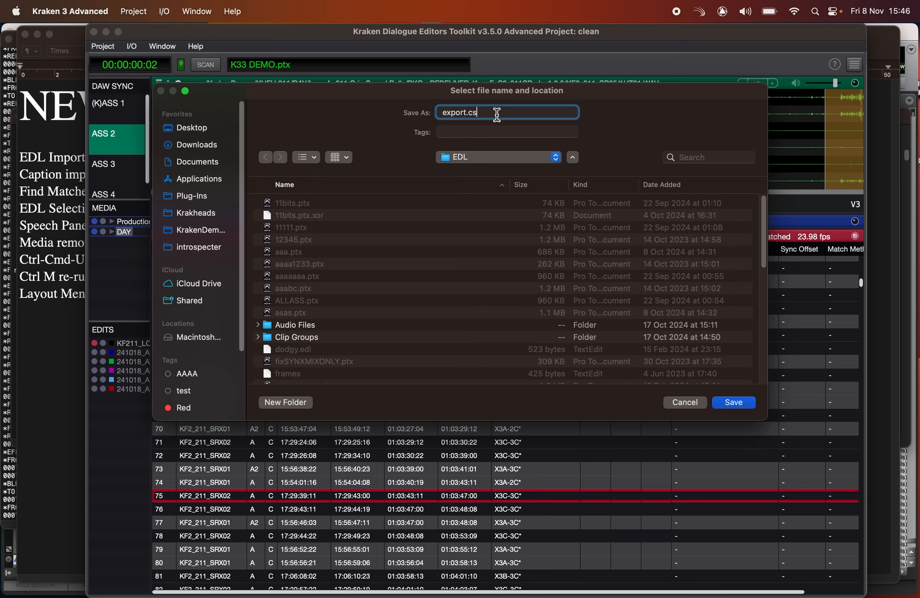
pyautogui.write('v')
pyautogui.click(733, 403)
# Switch to Finder, close the KUFU 211 window and preview the contents of export.csv in the EDL folder.
pyautogui.press('super+Tab')
pyautogui.press('super+Tab')
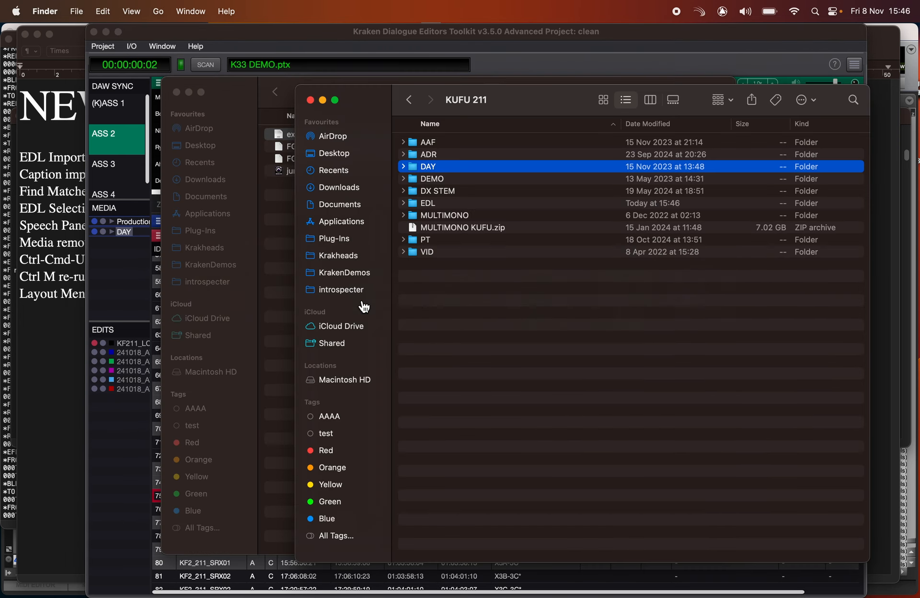
pyautogui.click(310, 100)
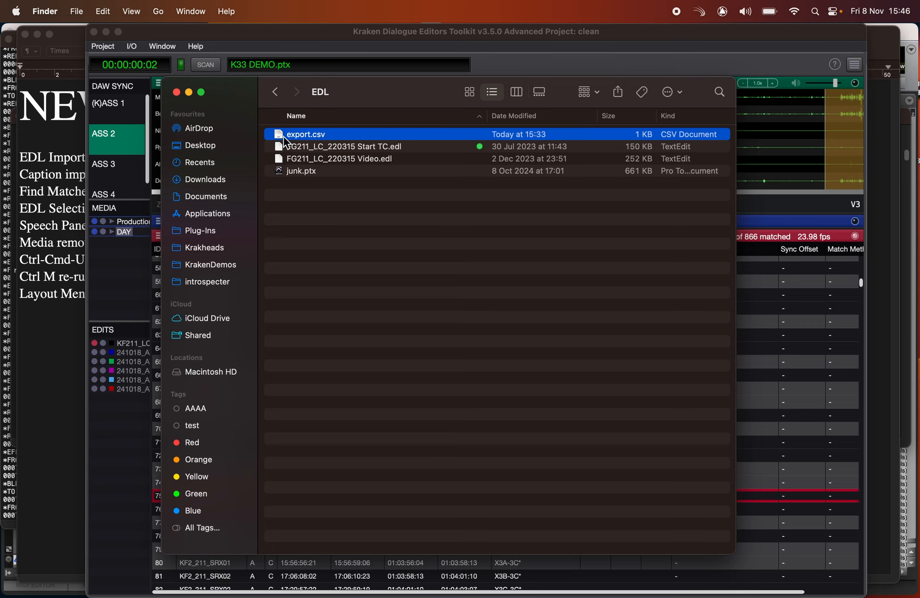
pyautogui.press('space')
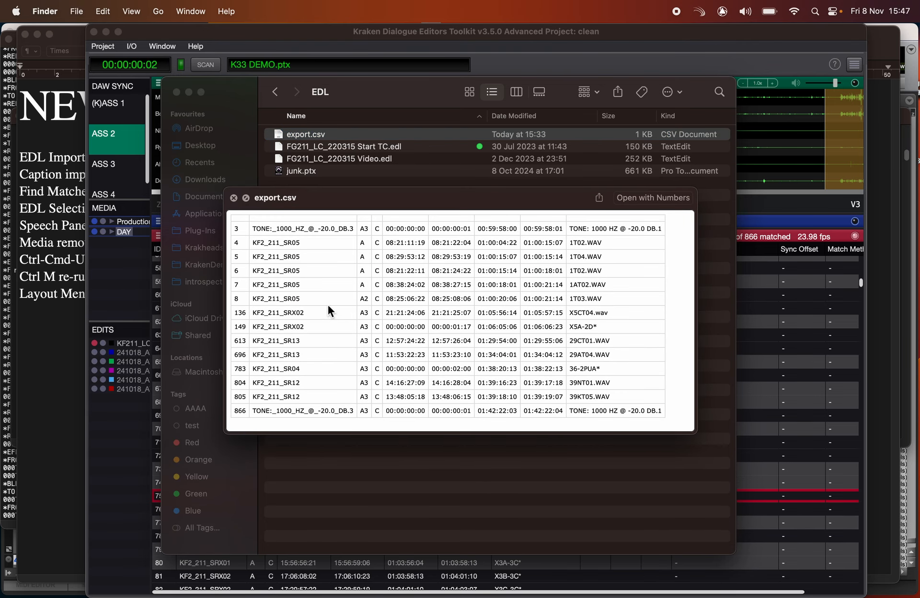
pyautogui.press('space')
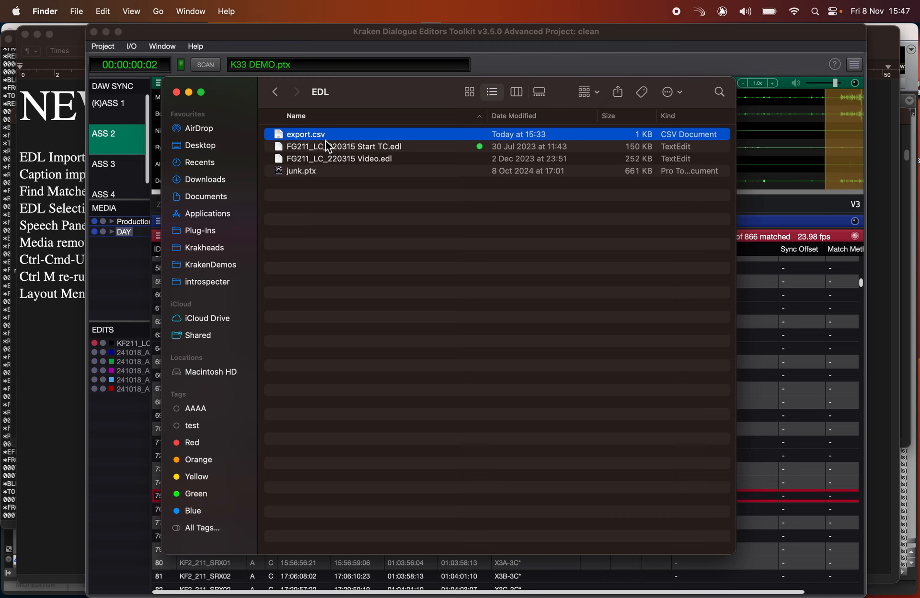
pyautogui.press('space')
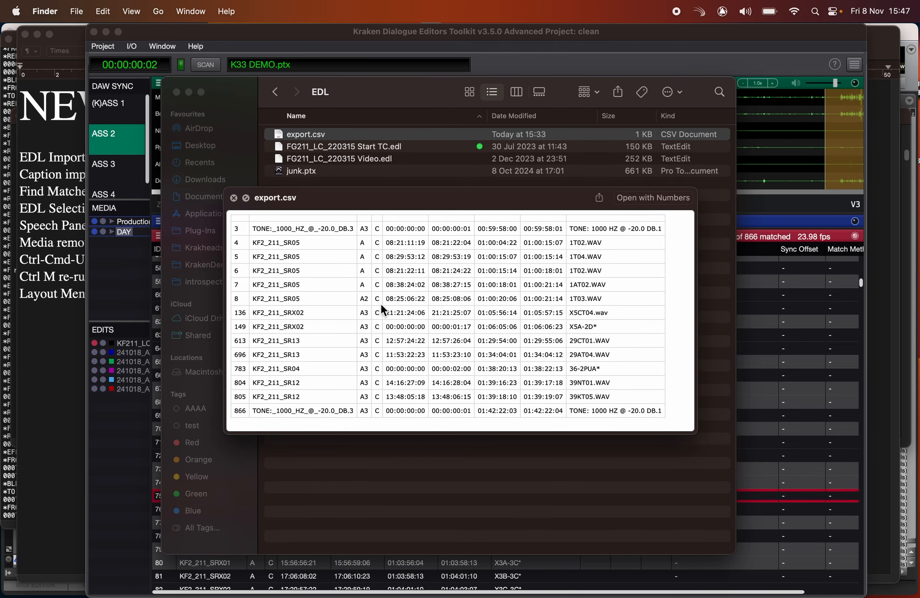
pyautogui.press('space')
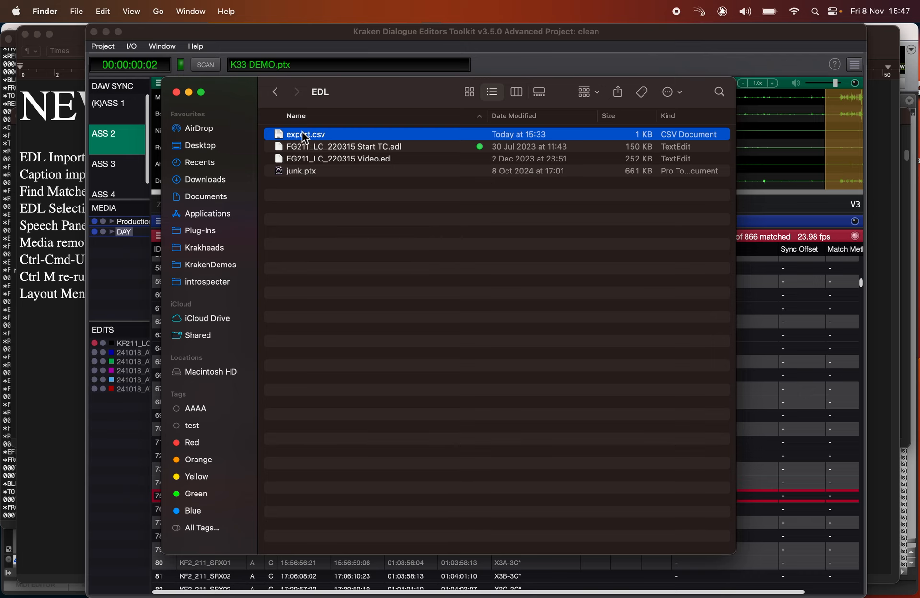
pyautogui.press('space')
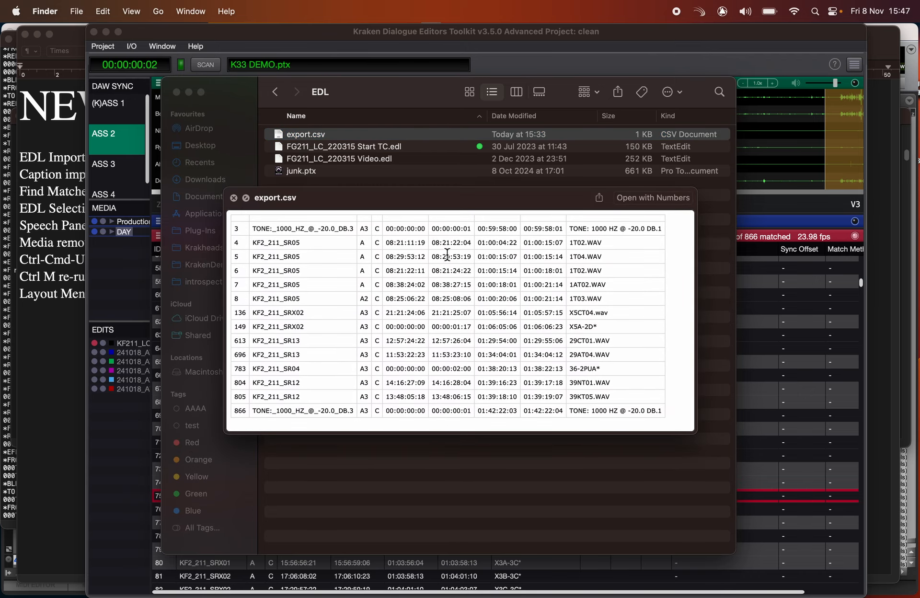
pyautogui.press('space')
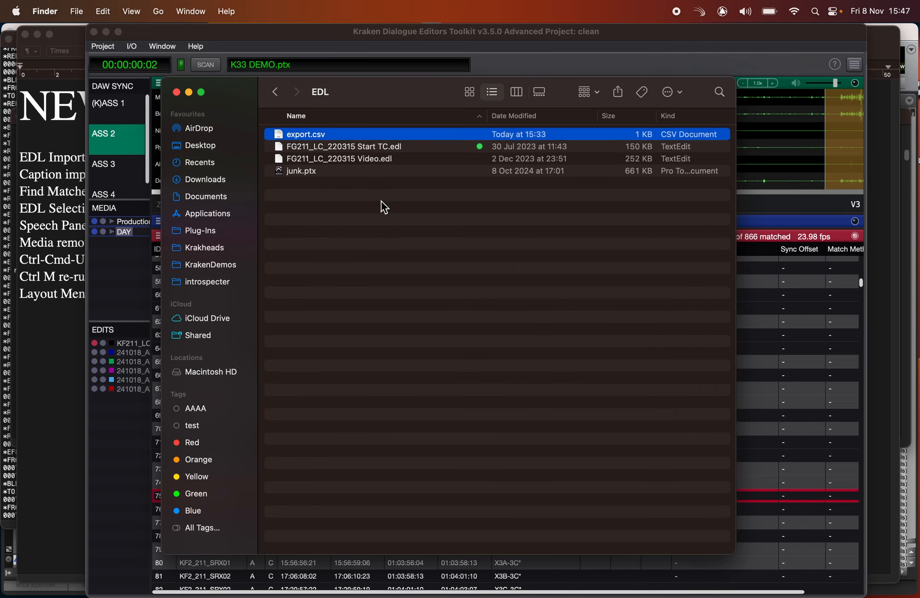
pyautogui.press('space')
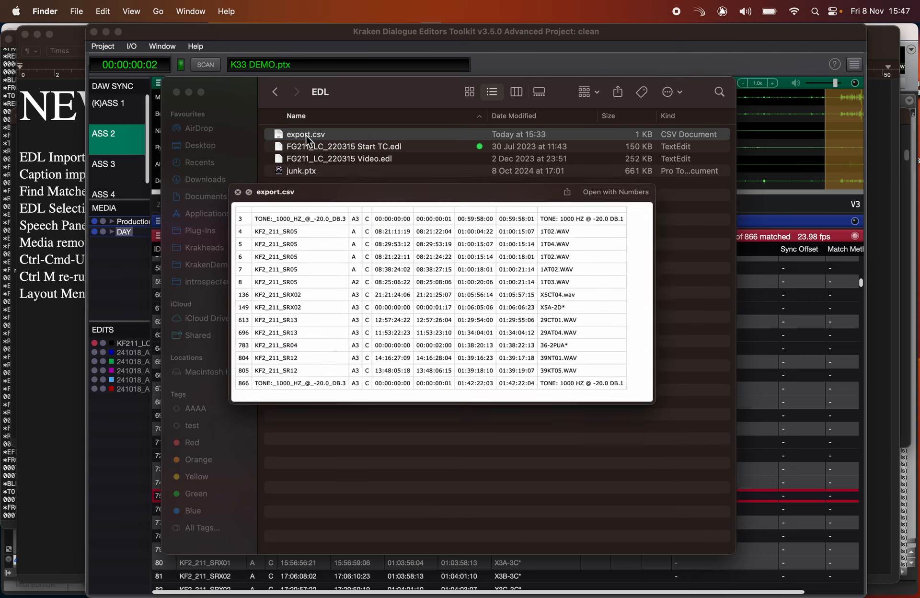
pyautogui.press('space')
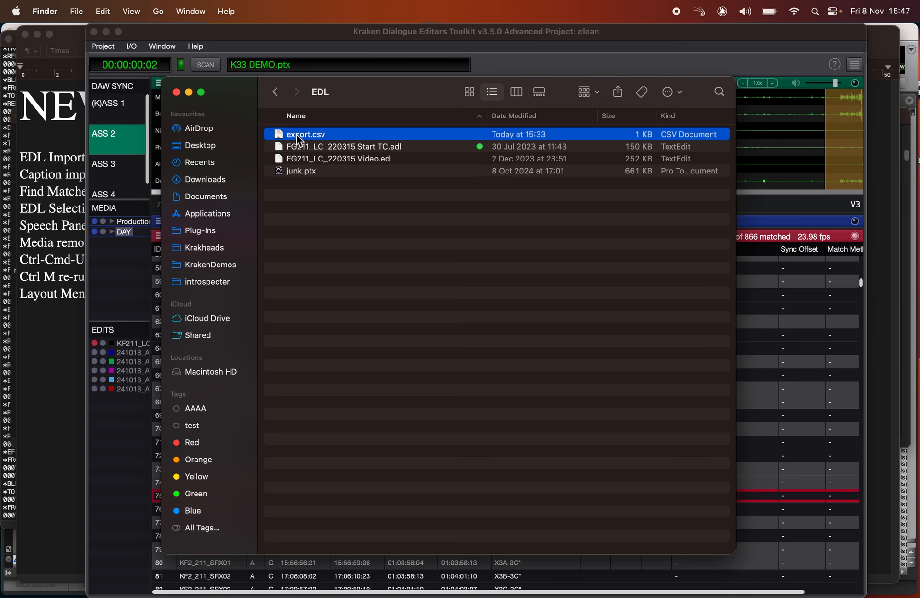
# Load export.csv from Finder into Kraken's edits list and enlarge the CSV Import window to show its columns.
pyautogui.moveTo(306, 135); pyautogui.dragTo(111, 444)
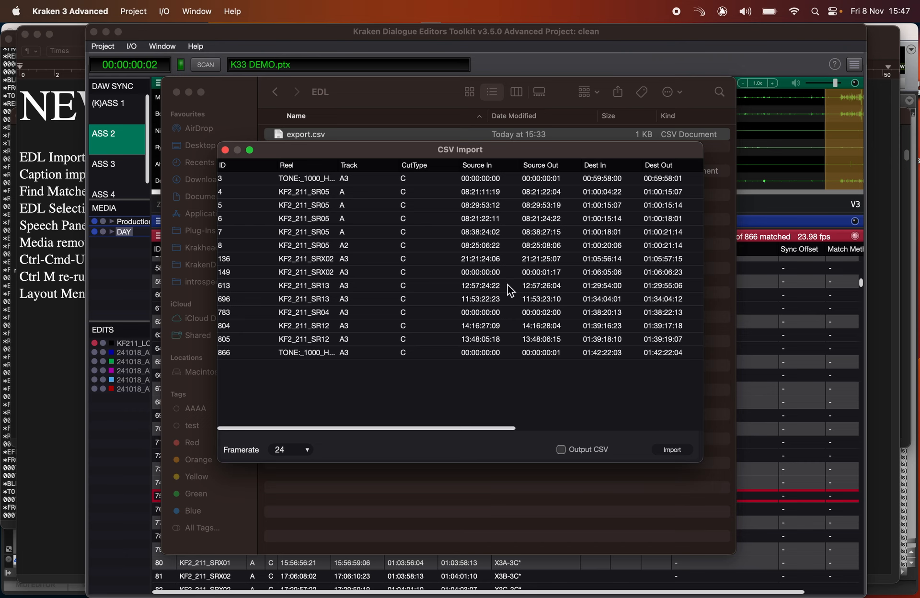
pyautogui.moveTo(471, 426); pyautogui.dragTo(556, 426)
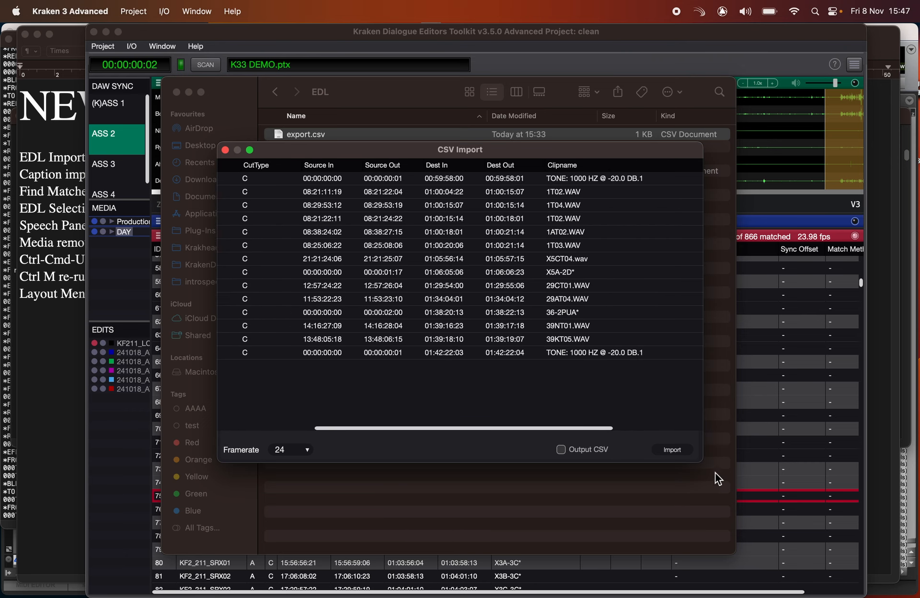
pyautogui.moveTo(705, 464); pyautogui.dragTo(862, 541)
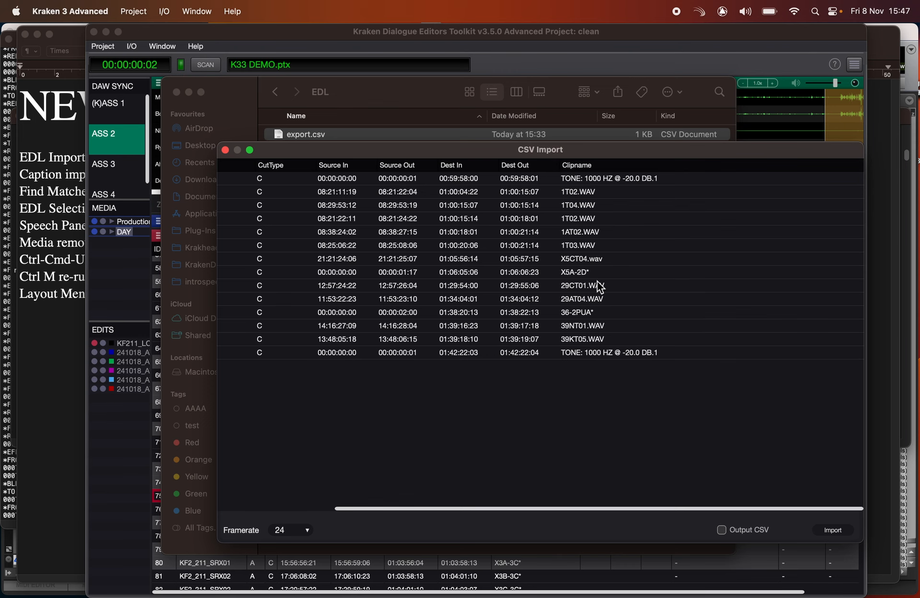
pyautogui.hscroll(-5, 597, 281)
# Examine the field assignment options offered for the columns in the CSV import preview.
pyautogui.click(240, 164)
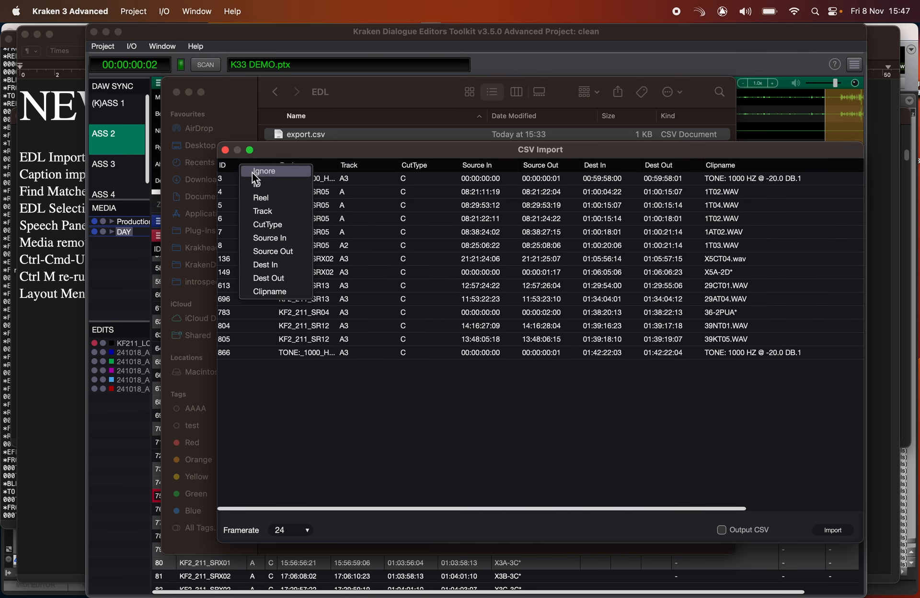
pyautogui.click(307, 395)
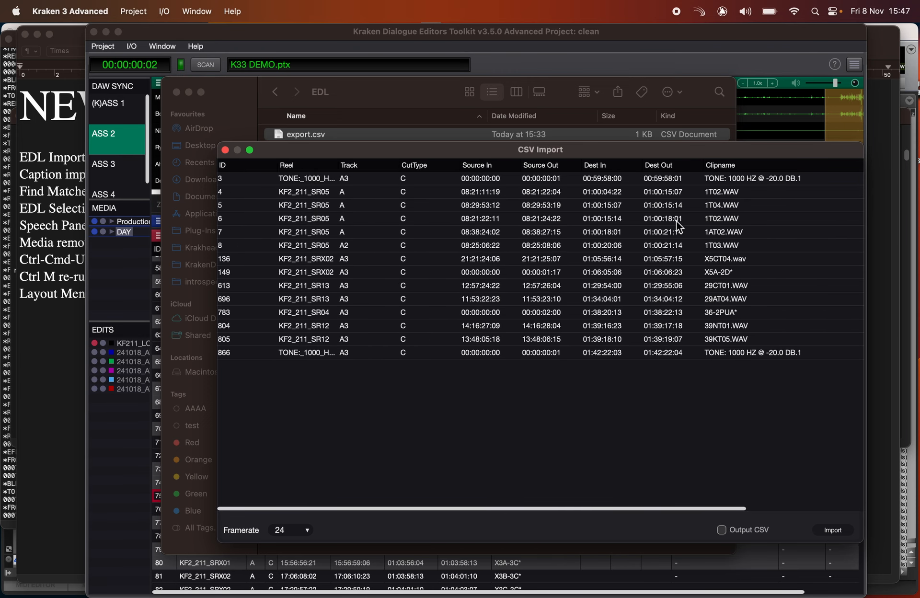
pyautogui.click(482, 165)
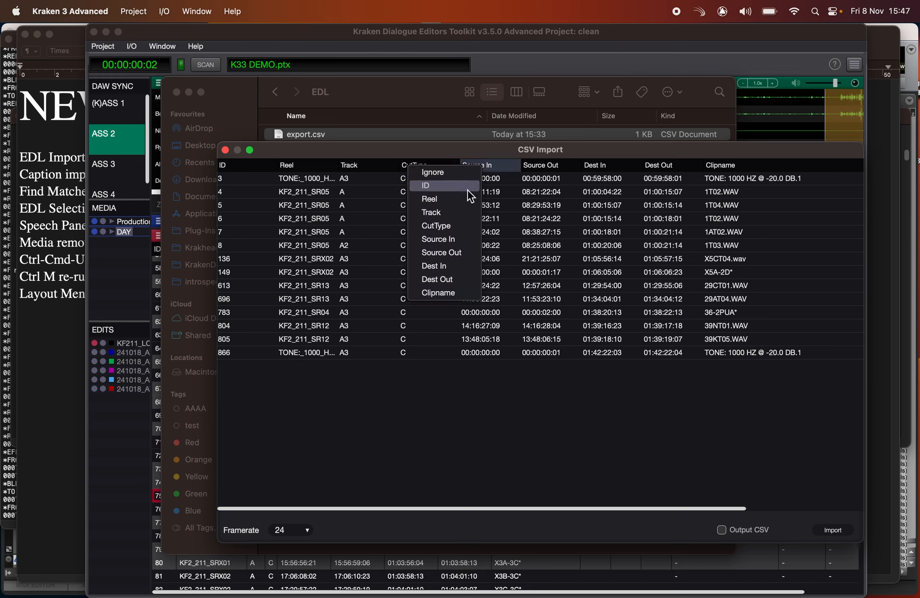
pyautogui.click(519, 388)
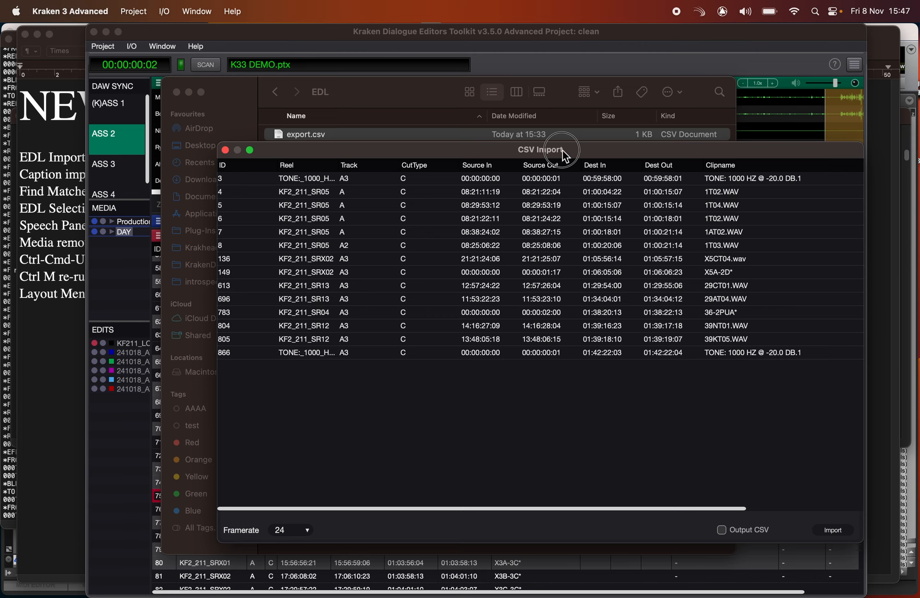
# Import the CSV with the 24 framerate and display the export.csv edit list in the EDL table.
pyautogui.moveTo(562, 150); pyautogui.dragTo(471, 134)
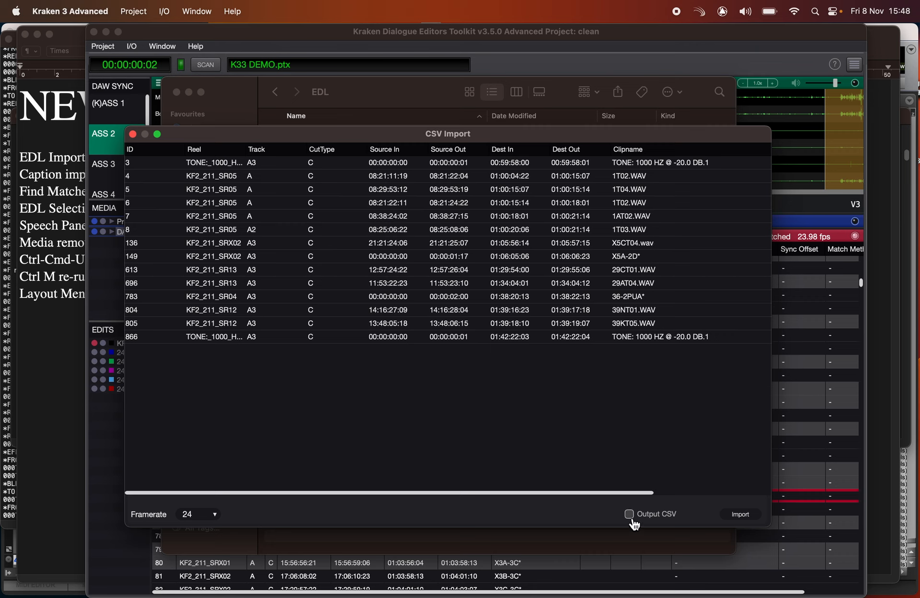
pyautogui.click(739, 514)
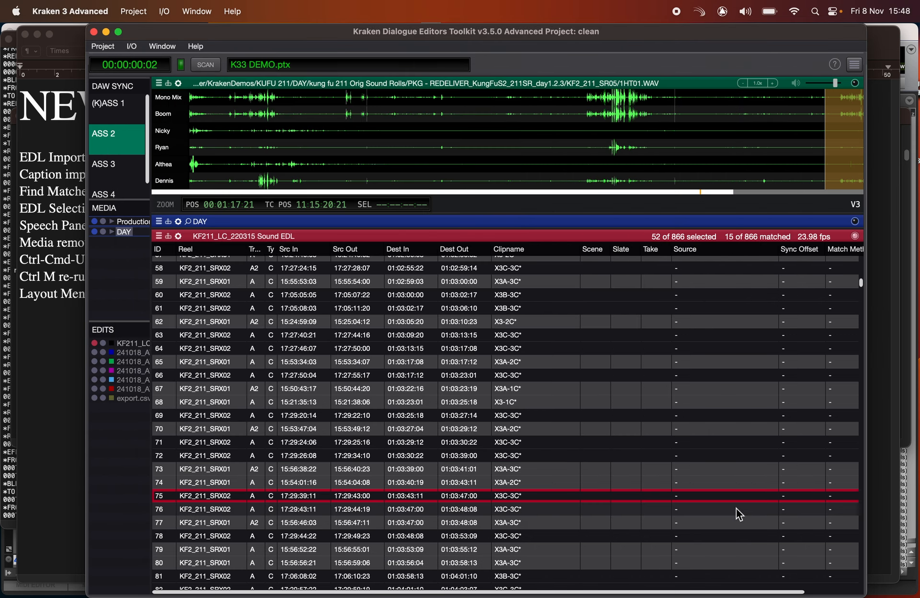
pyautogui.click(99, 399)
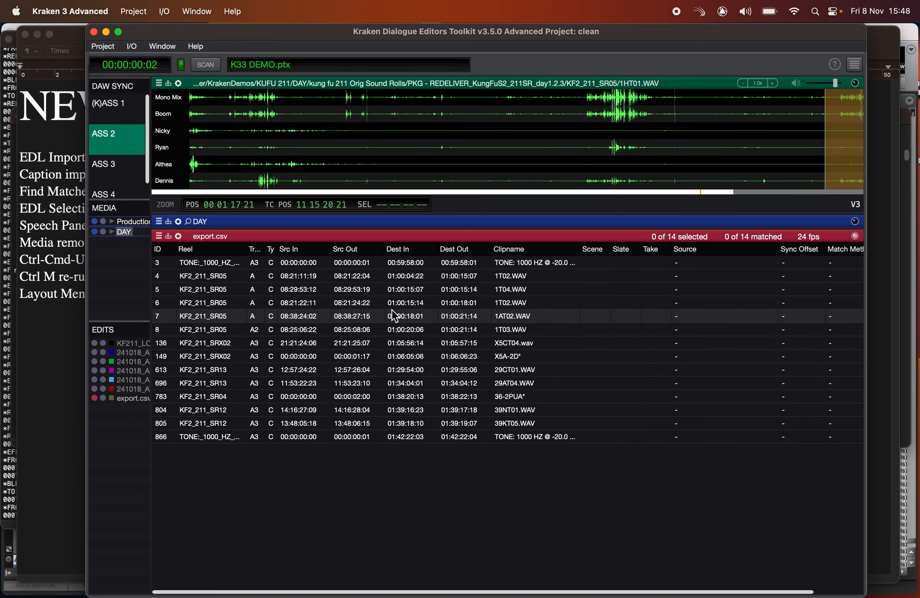
# Delete the EDL import/export and caption import lines from the TextEdit notes and return to Kraken.
pyautogui.click(70, 226)
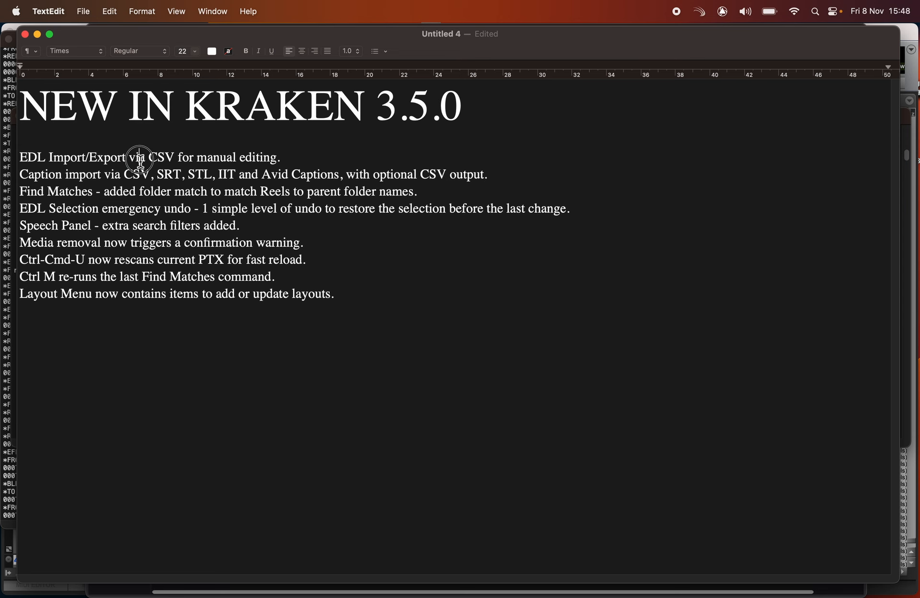
pyautogui.tripleClick(139, 160)
pyautogui.press('BackSpace')
pyautogui.tripleClick(212, 158)
pyautogui.press('BackSpace')
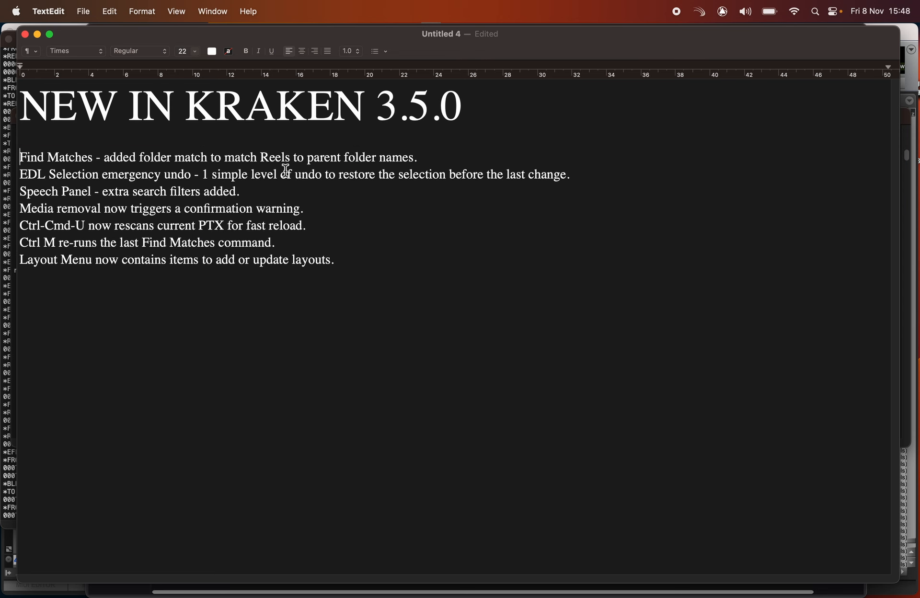
pyautogui.press('super+Tab')
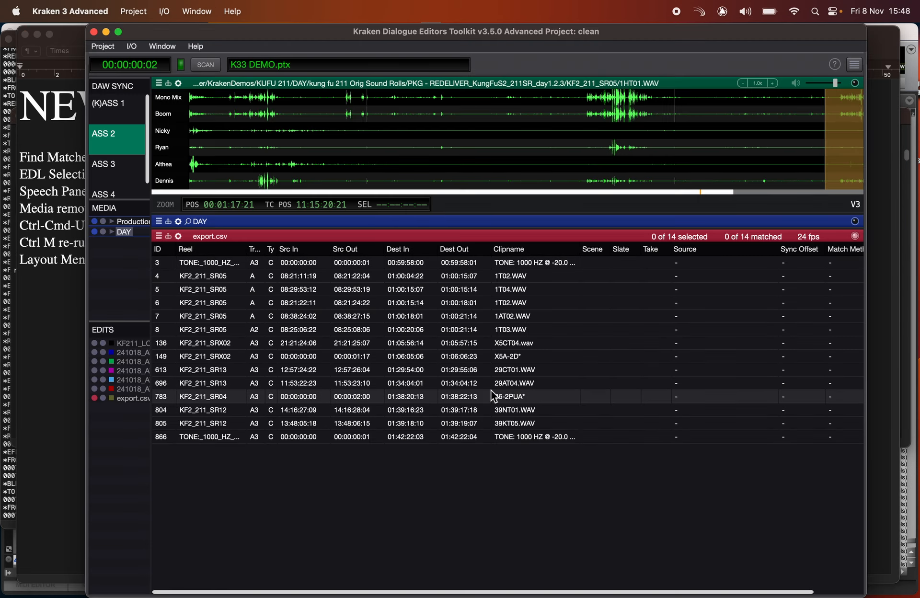
# Clear the matches of the KF211_LC_220315 Sound EDL and expand the DAY media list above it.
pyautogui.click(95, 345)
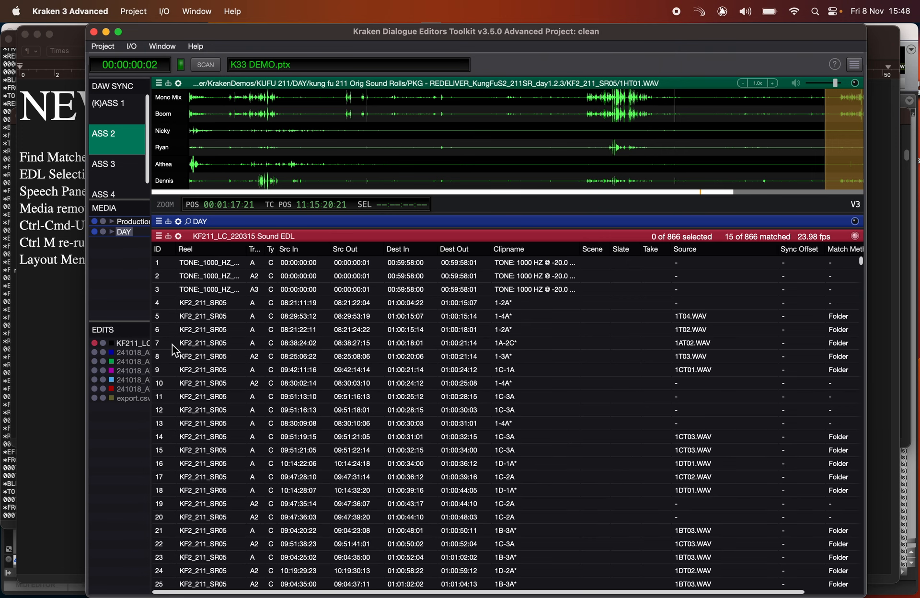
pyautogui.rightClick(602, 336)
pyautogui.moveTo(558, 151)
pyautogui.click(647, 309)
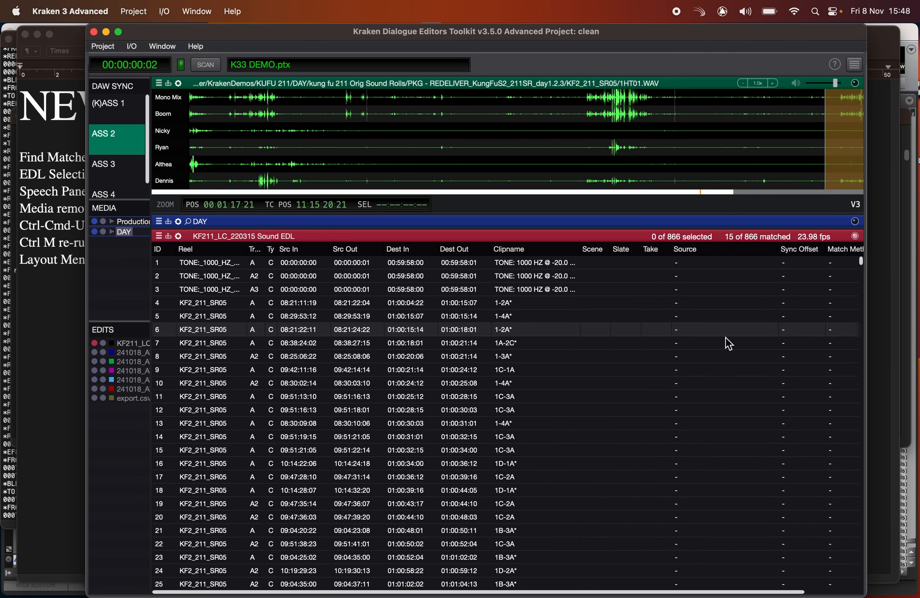
pyautogui.moveTo(340, 229); pyautogui.dragTo(353, 415)
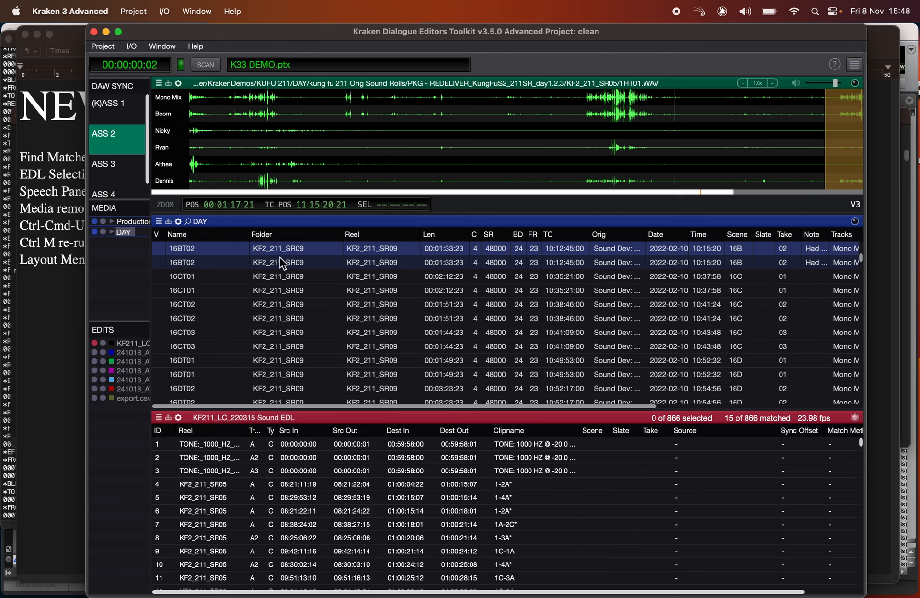
# Select events 3 to 9 of the KF211_LC_220315 Sound EDL and find their matches by parent folder only.
pyautogui.moveTo(459, 551); pyautogui.dragTo(456, 471)
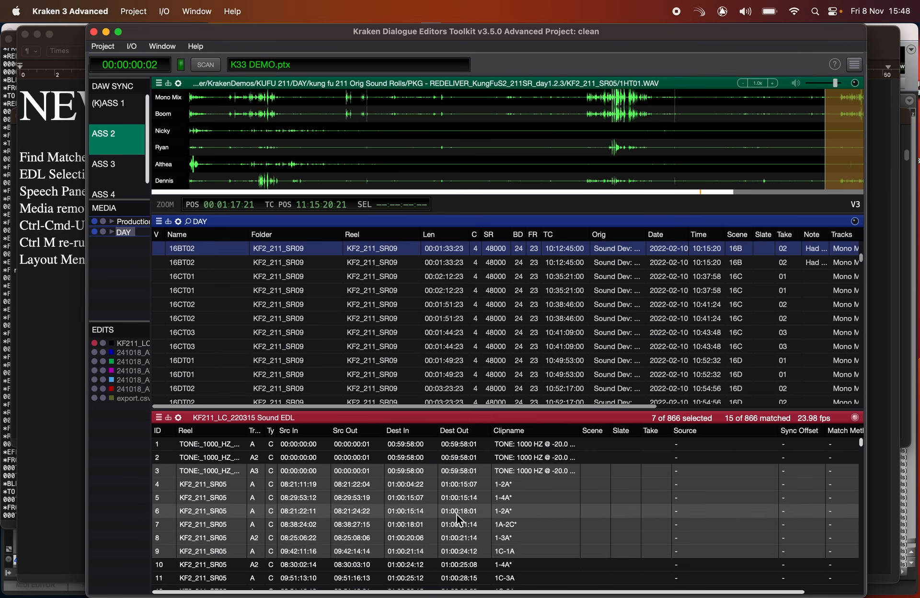
pyautogui.rightClick(456, 514)
pyautogui.moveTo(508, 332)
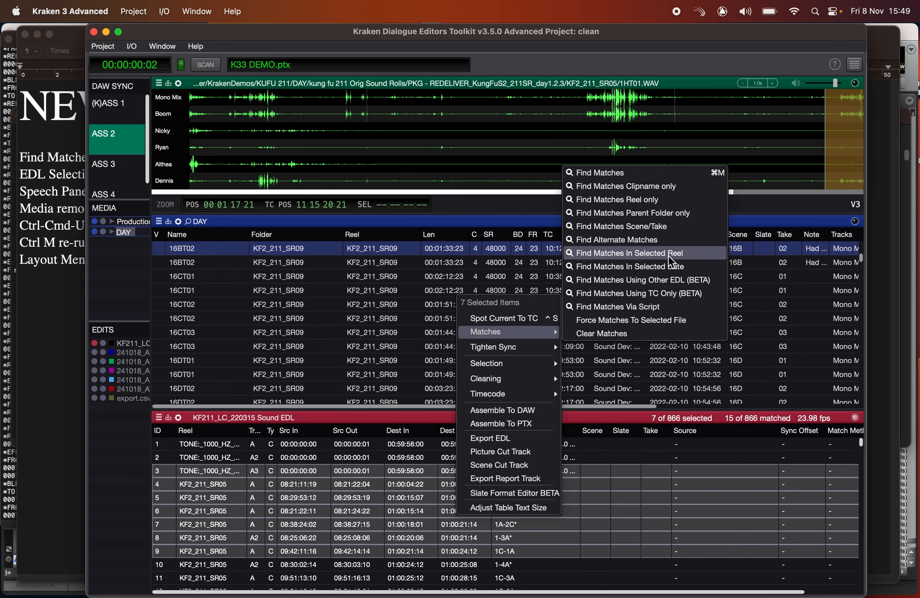
pyautogui.click(665, 215)
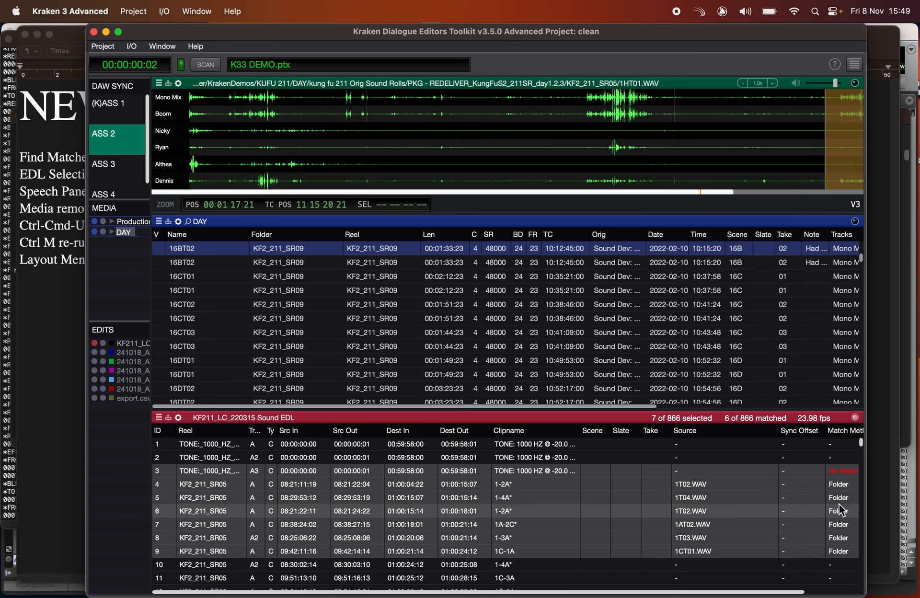
pyautogui.scroll(-5, 378, 291)
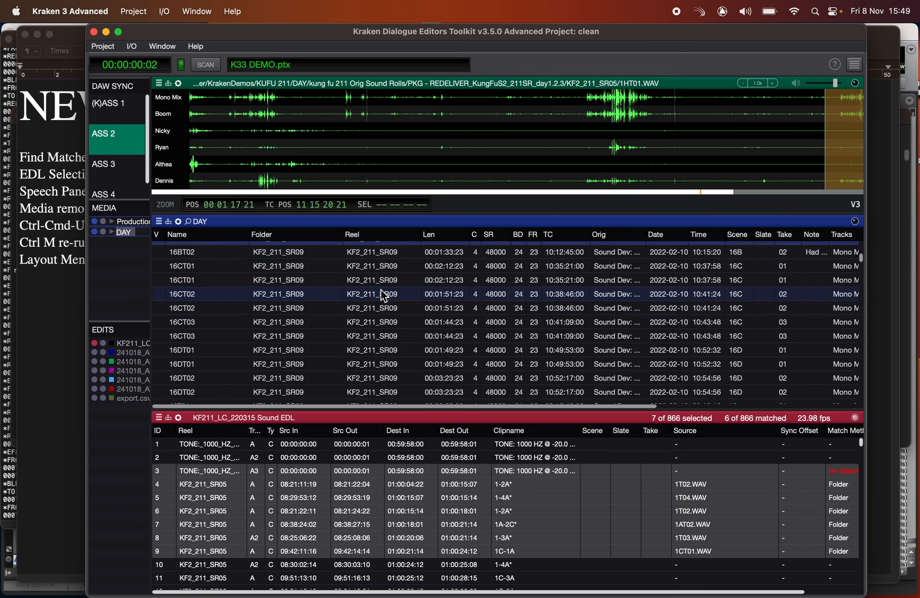
pyautogui.scroll(-3, 345, 330)
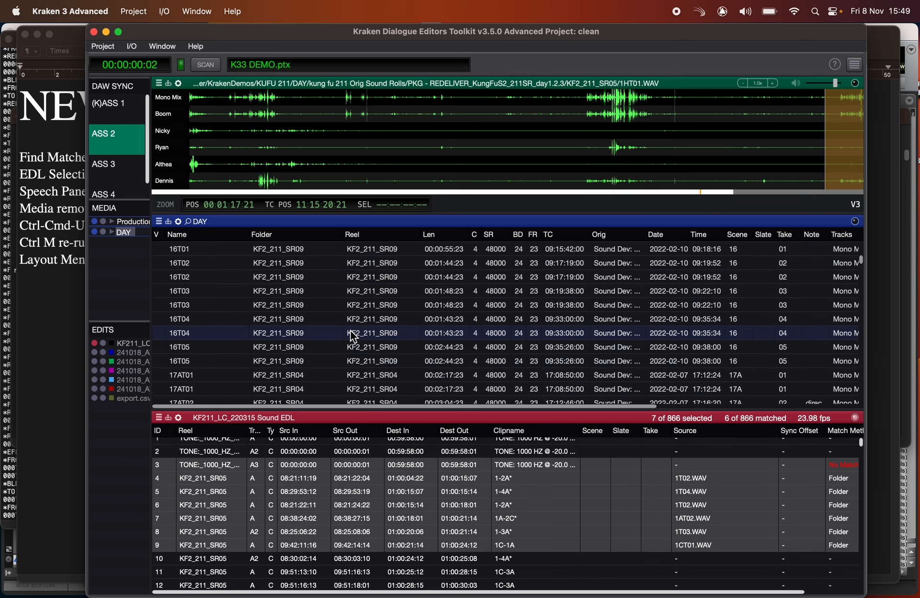
# Delete the Find Matches folder match line from the TextEdit notes, highlight the Ctrl M line and return to Kraken.
pyautogui.press('super+Tab')
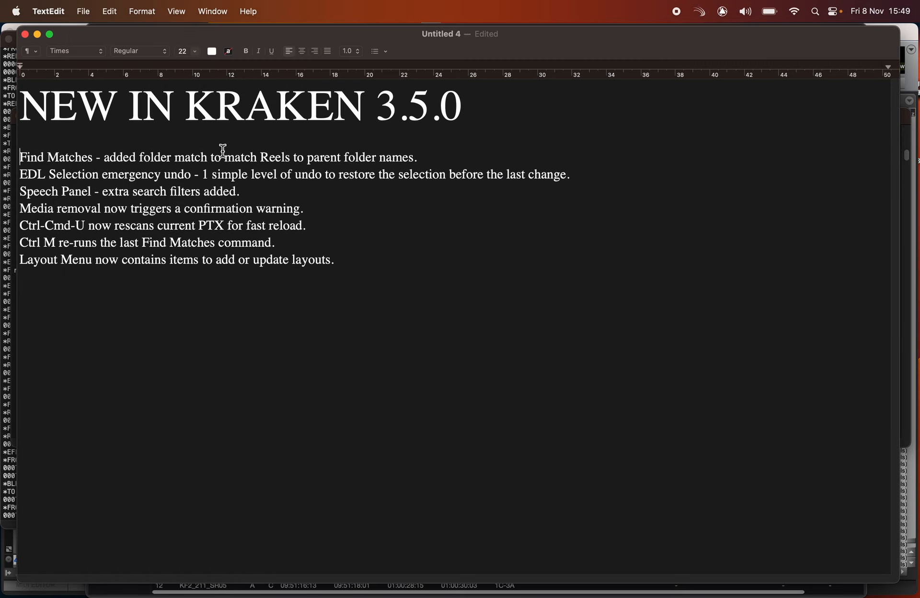
pyautogui.doubleClick(254, 158)
pyautogui.tripleClick(254, 159)
pyautogui.press('BackSpace')
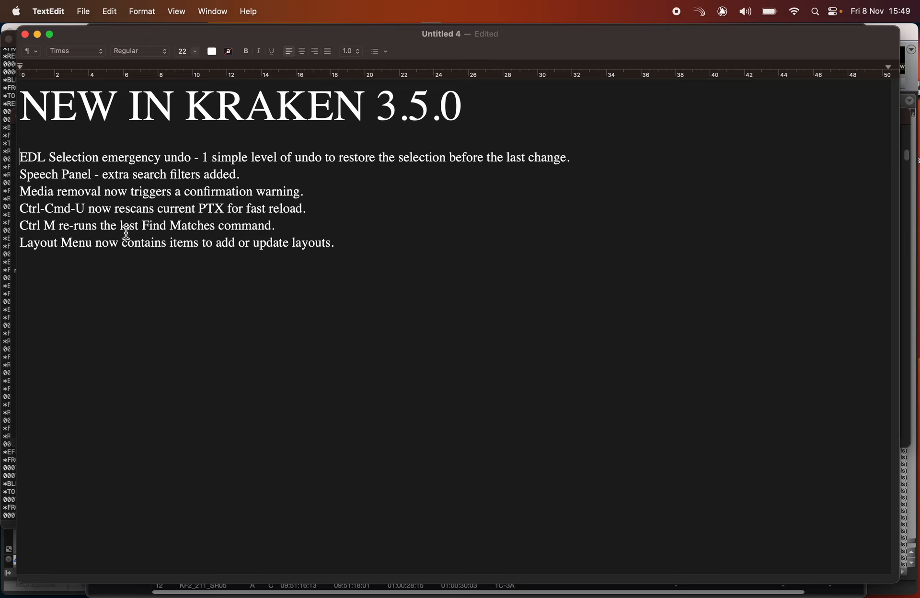
pyautogui.tripleClick(109, 228)
pyautogui.press('super+Tab')
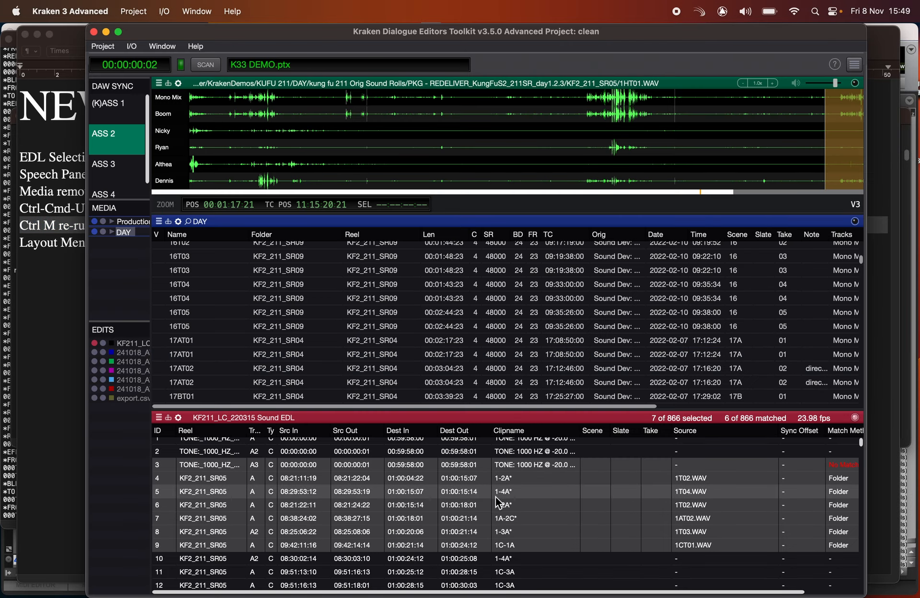
# Enlarge the EDL table upward over the DAY media list and re-run the last Find Matches command on events 13 to 16.
pyautogui.scroll(-1, 495, 496)
pyautogui.moveTo(507, 408); pyautogui.dragTo(507, 291)
pyautogui.scroll(-1, 499, 458)
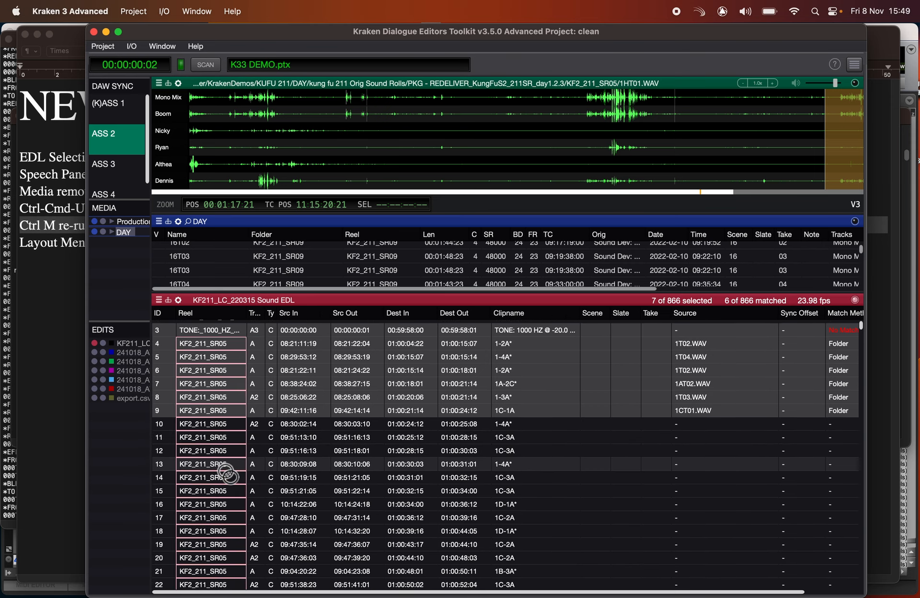
pyautogui.moveTo(301, 466); pyautogui.dragTo(278, 504)
pyautogui.rightClick(359, 451)
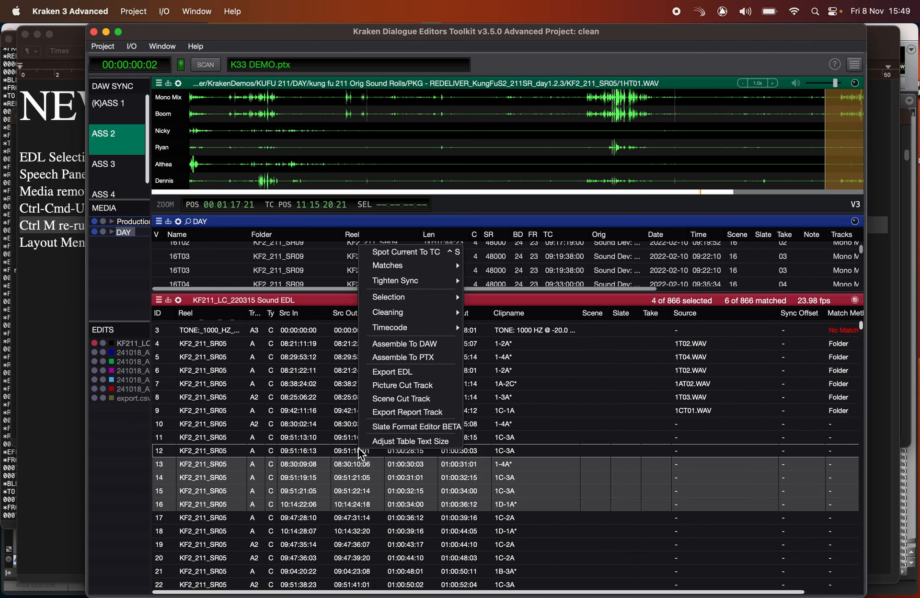
pyautogui.click(296, 384)
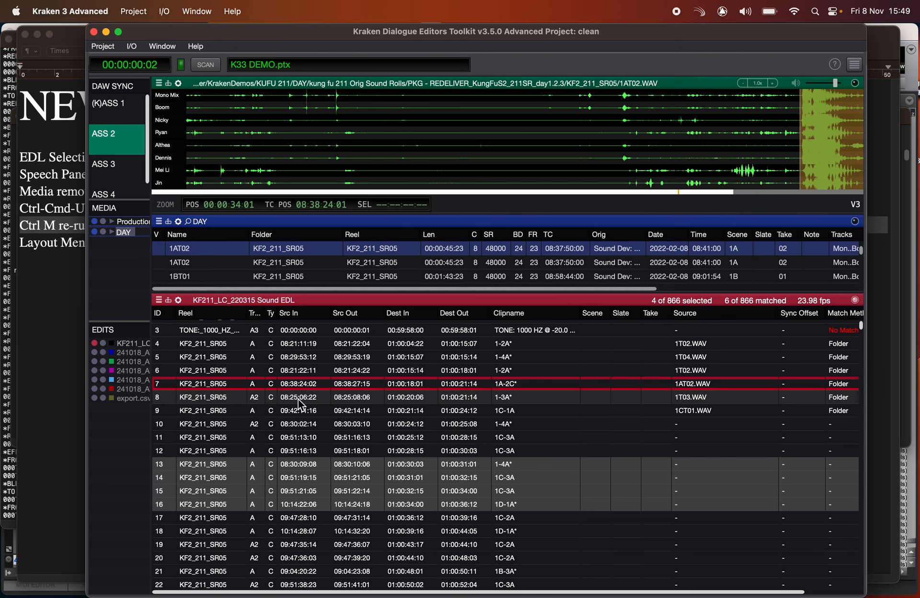
pyautogui.hotkey('ctrl', 'm')
# Add EDL events 19 to 22 and 24 to 28 to the selection, re-running the last Find Matches command for each range.
pyautogui.scroll(-3, 454, 441)
pyautogui.moveTo(424, 481); pyautogui.dragTo(409, 530)
pyautogui.hotkey('ctrl', 'm')
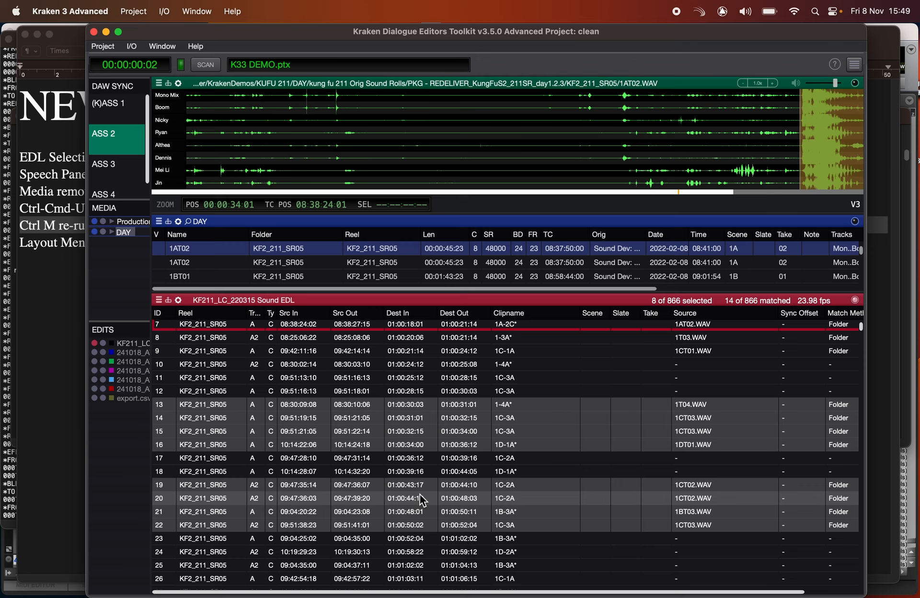
pyautogui.scroll(-3, 420, 497)
pyautogui.moveTo(383, 482); pyautogui.dragTo(384, 535)
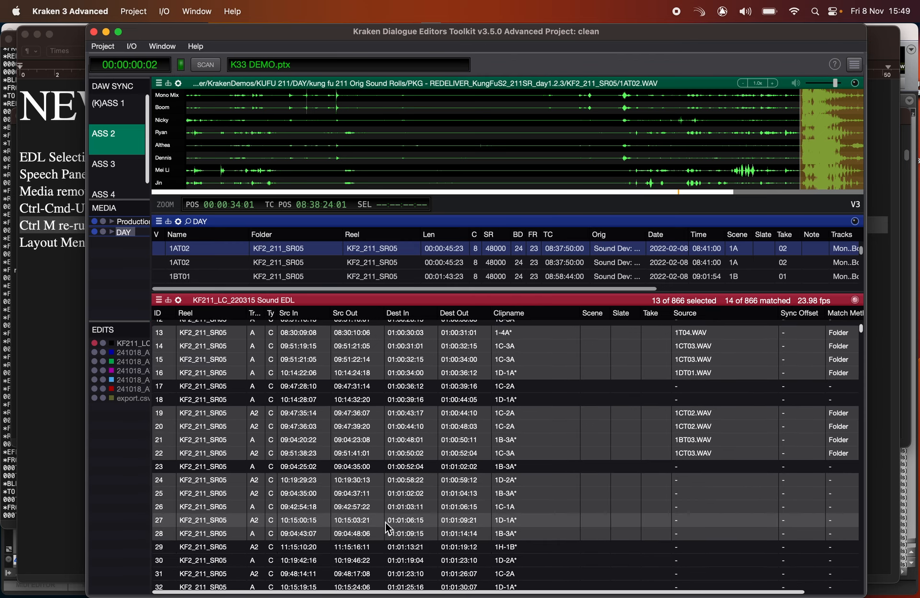
pyautogui.hotkey('ctrl', 'm')
# Extend the selection with EDL events 31 to 33 and 36 to 39, re-running the last Find Matches command for each range.
pyautogui.scroll(-3, 364, 508)
pyautogui.moveTo(366, 495); pyautogui.dragTo(374, 526)
pyautogui.hotkey('ctrl', 'm')
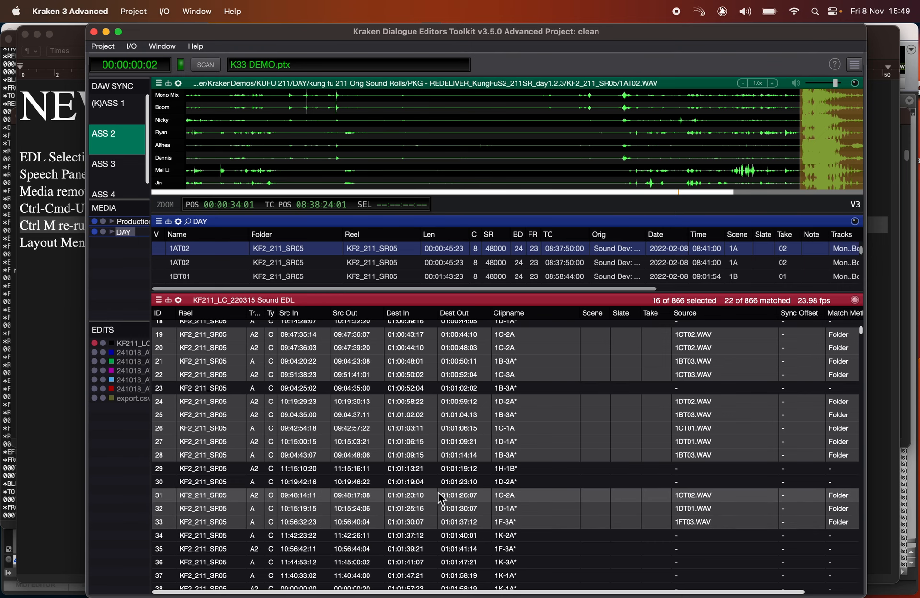
pyautogui.scroll(-3, 438, 492)
pyautogui.moveTo(422, 474); pyautogui.dragTo(419, 523)
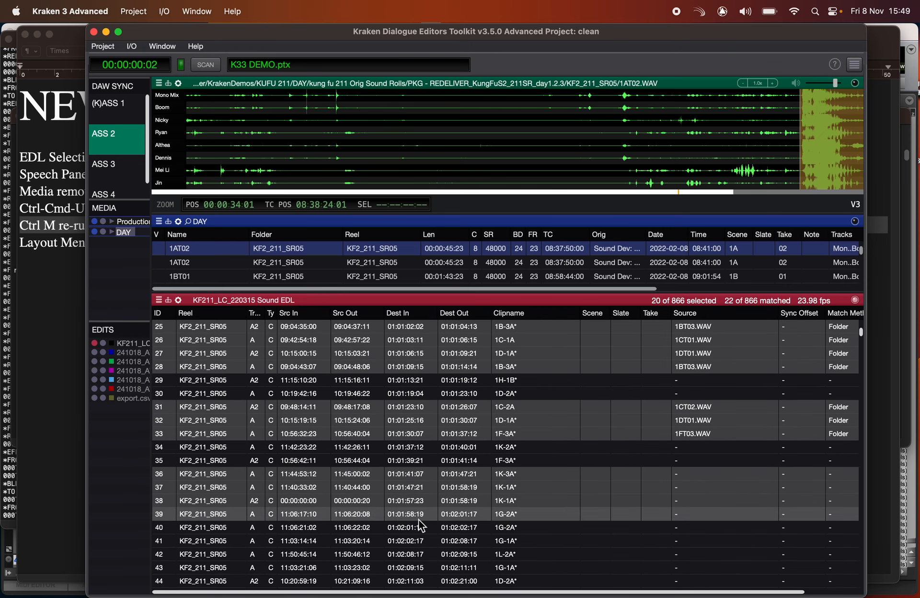
pyautogui.hotkey('ctrl', 'm')
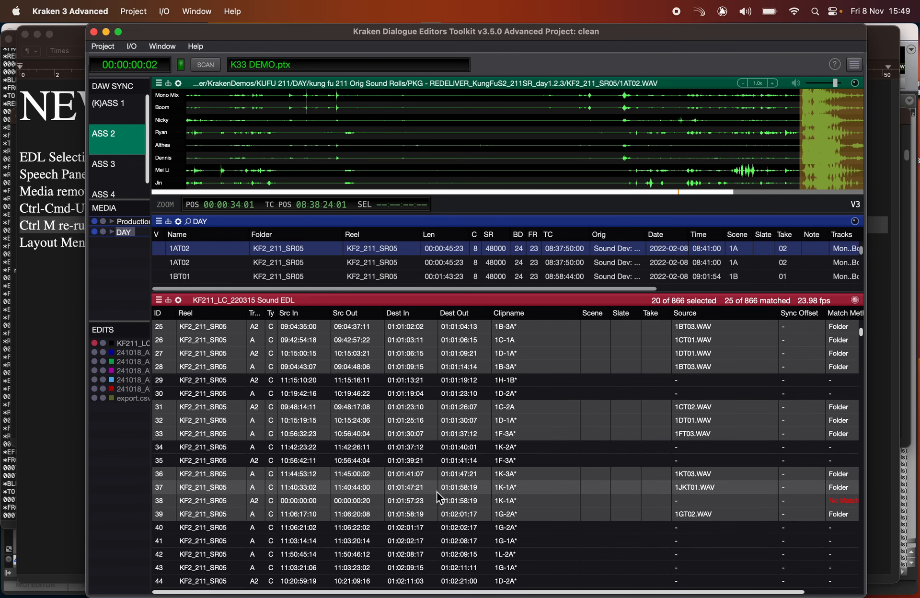
# Delete the Ctrl M line from the TextEdit notes, highlight the EDL Selection emergency undo line and return to Kraken.
pyautogui.press('super+Tab')
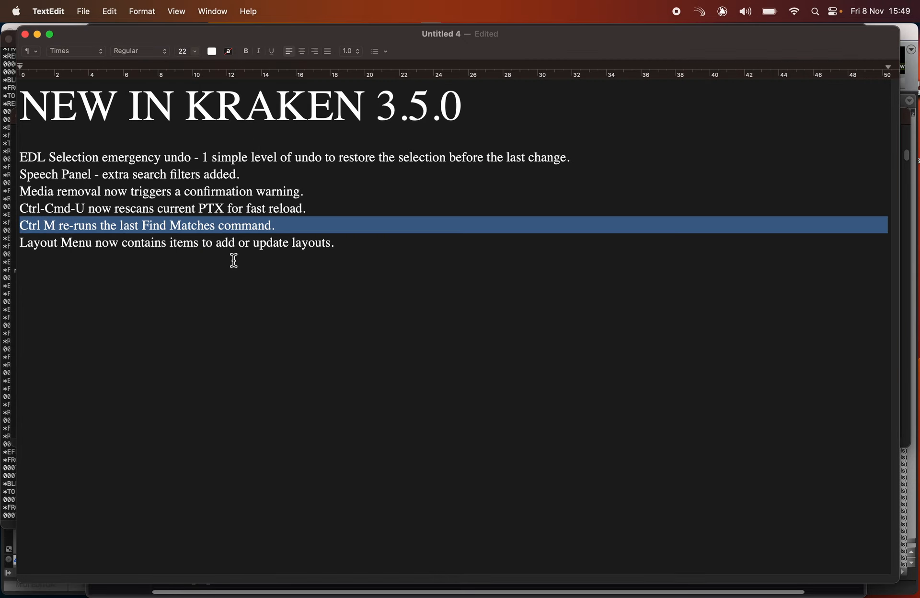
pyautogui.tripleClick(242, 226)
pyautogui.press('BackSpace')
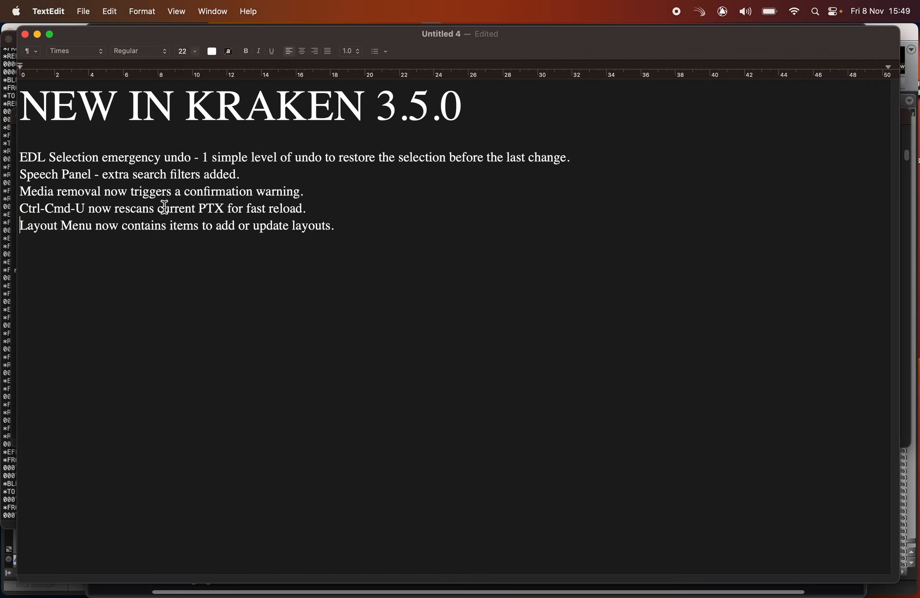
pyautogui.click(179, 158)
pyautogui.tripleClick(182, 159)
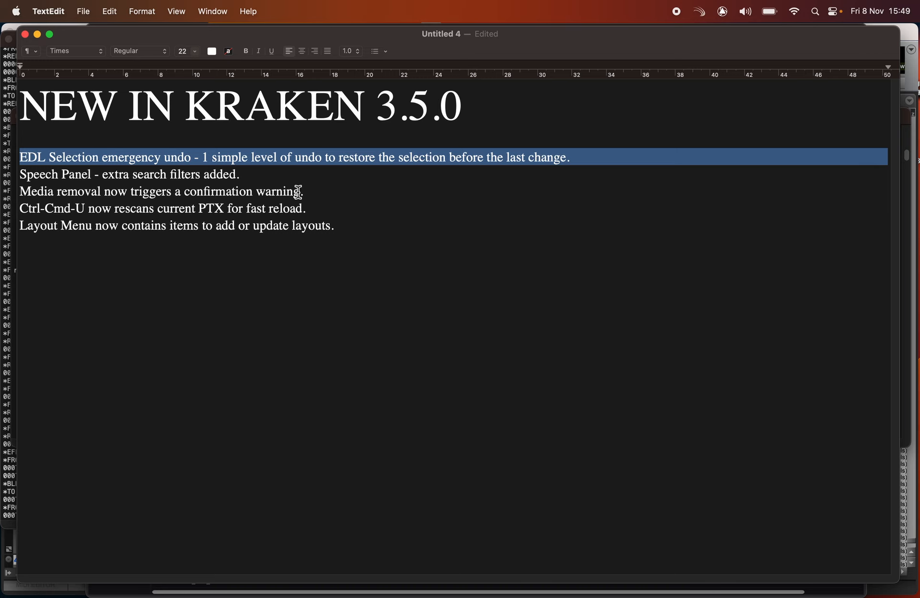
pyautogui.press('super+Tab')
# Select all events on track A in the KF211_LC_220315 Sound EDL and make event 43 the current one.
pyautogui.scroll(-2, 351, 452)
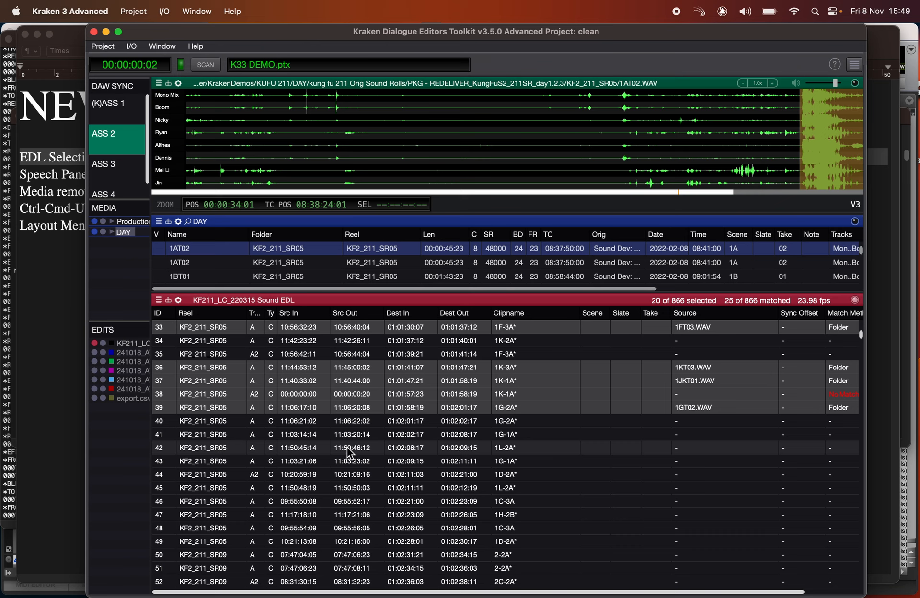
pyautogui.scroll(-2, 348, 449)
pyautogui.keyDown('alt'); pyautogui.click(261, 435); pyautogui.keyUp('alt')
pyautogui.scroll(-1, 377, 428)
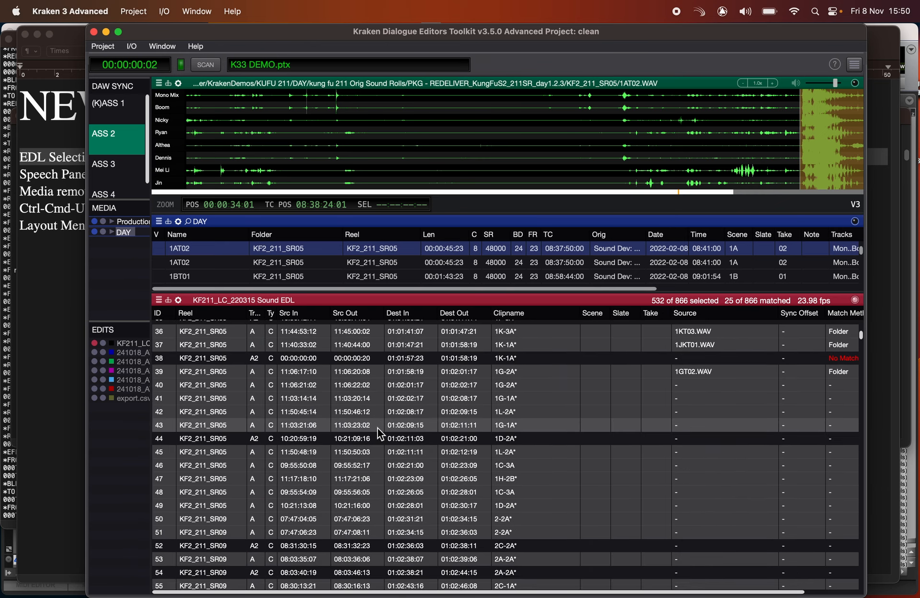
pyautogui.scroll(-1, 377, 427)
pyautogui.rightClick(294, 410)
pyautogui.click(246, 412)
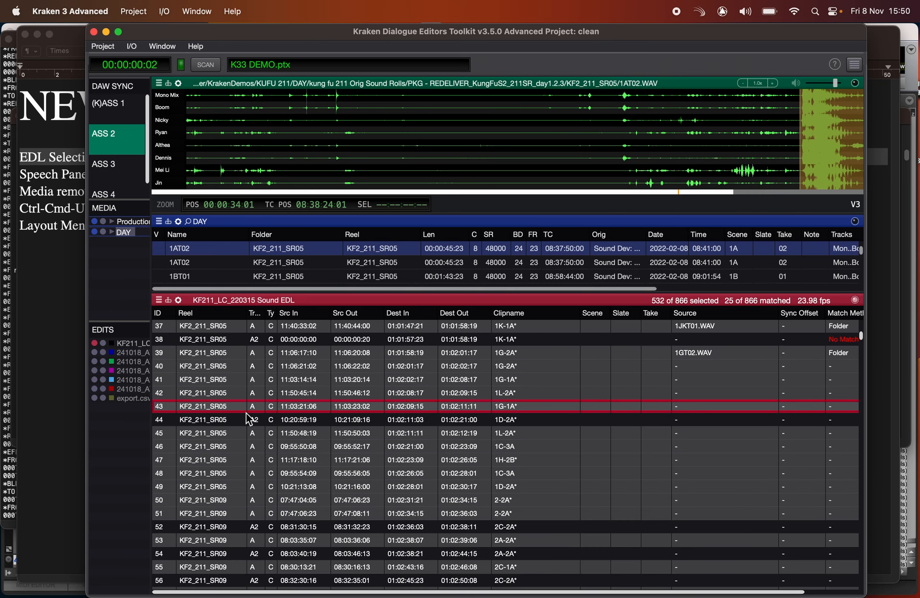
# Select only events 40, 42 to 45, 47 and 50 in the KF211_LC_220315 Sound EDL.
pyautogui.click(253, 366)
pyautogui.keyDown('super'); pyautogui.click(253, 459); pyautogui.keyUp('super')
pyautogui.keyDown('super'); pyautogui.click(253, 499); pyautogui.keyUp('super')
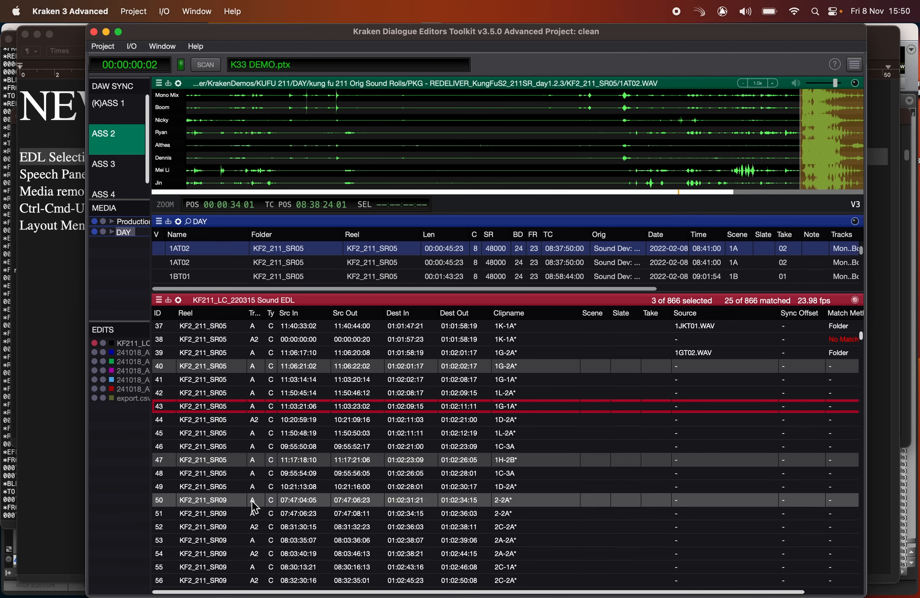
pyautogui.keyDown('super'); pyautogui.click(262, 432); pyautogui.keyUp('super')
pyautogui.keyDown('super'); pyautogui.click(262, 393); pyautogui.keyUp('super')
pyautogui.keyDown('super'); pyautogui.click(262, 406); pyautogui.keyUp('super')
pyautogui.keyDown('super'); pyautogui.click(259, 417); pyautogui.keyUp('super')
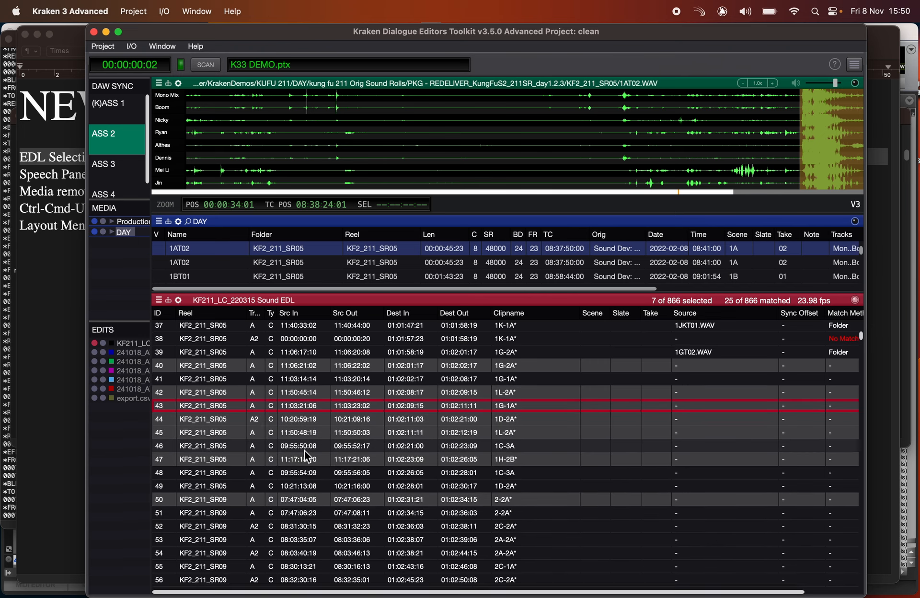
# Replace the EDL selection with all track A2 events and undo that selection change.
pyautogui.scroll(-1, 306, 456)
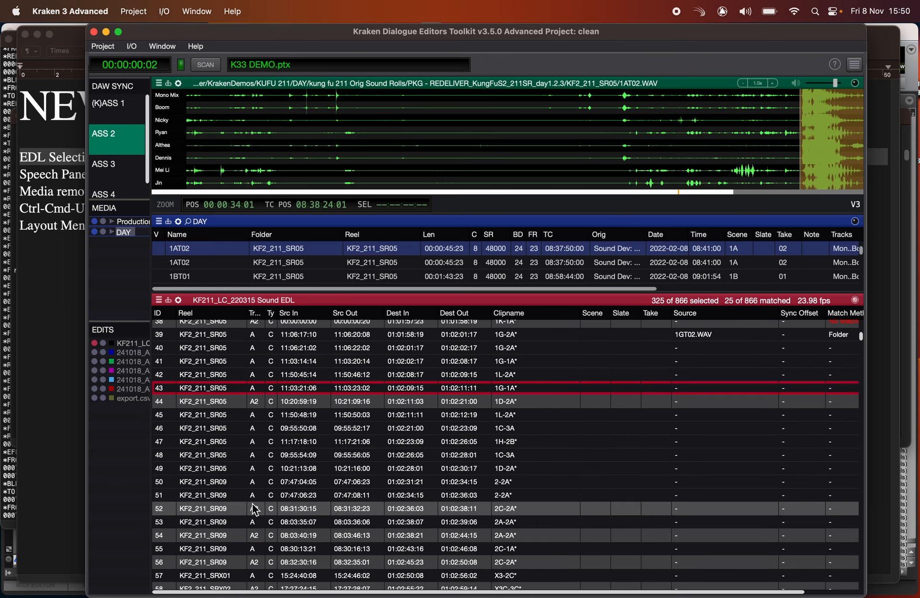
pyautogui.rightClick(286, 445)
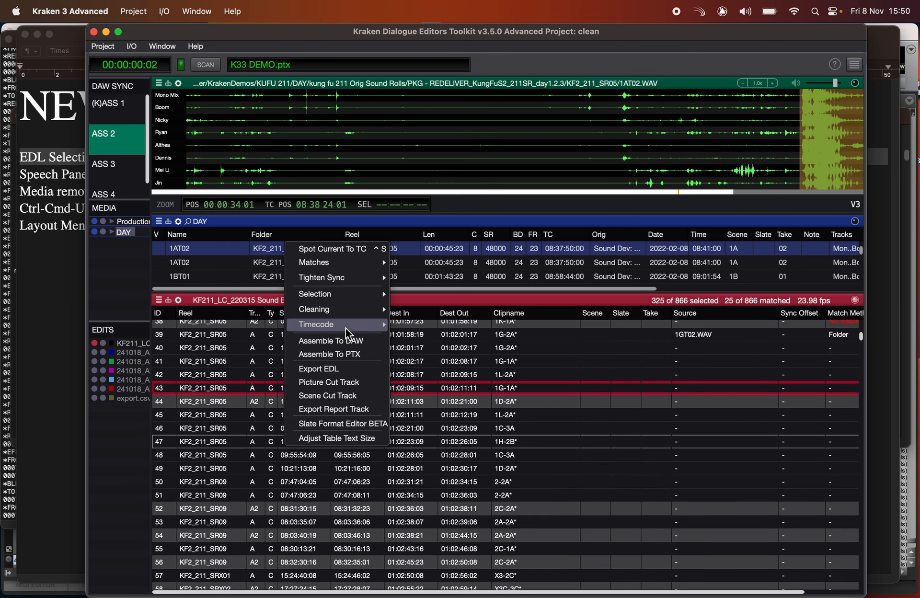
pyautogui.moveTo(337, 296)
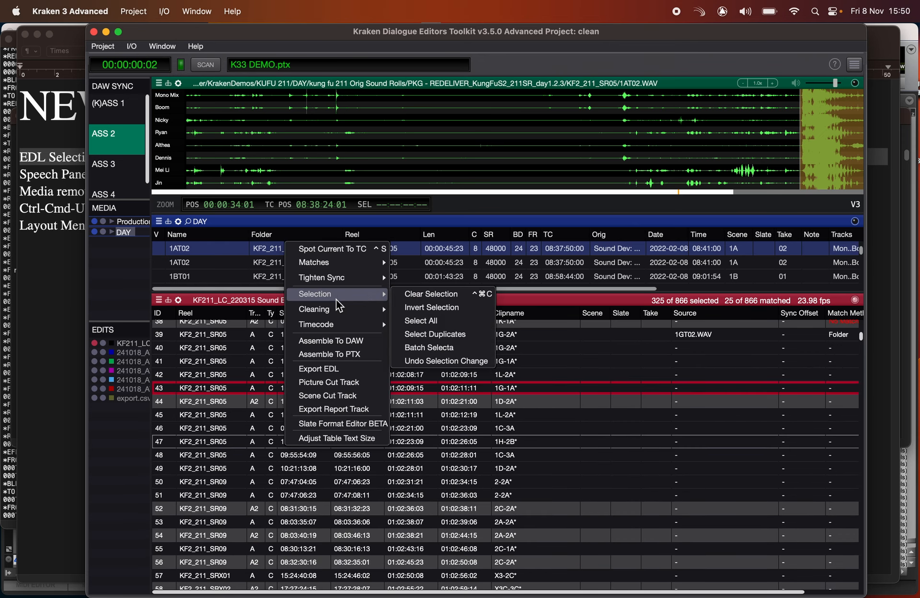
pyautogui.click(444, 362)
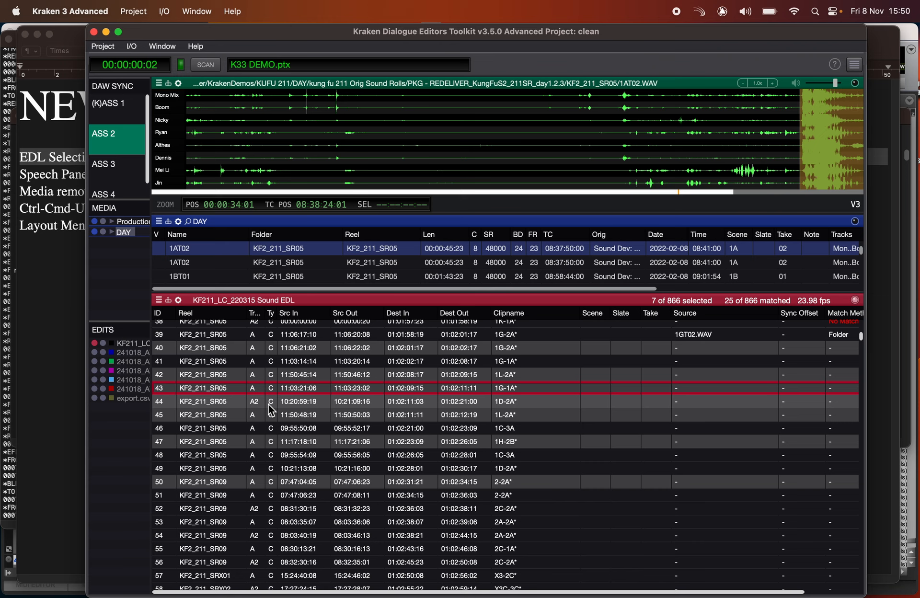
pyautogui.scroll(1, 271, 410)
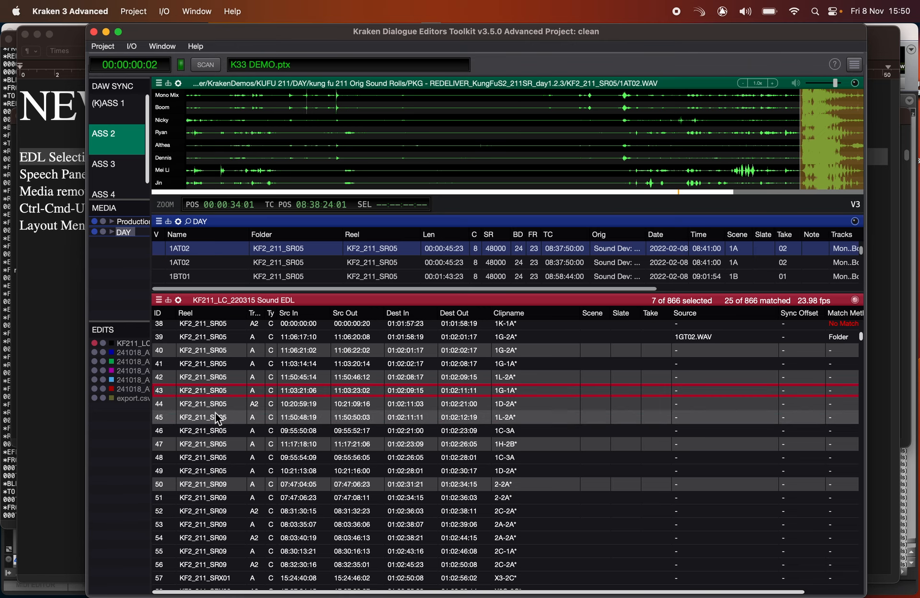
# Delete the EDL Selection emergency undo line from the TextEdit notes and return to Kraken.
pyautogui.press('super+Tab')
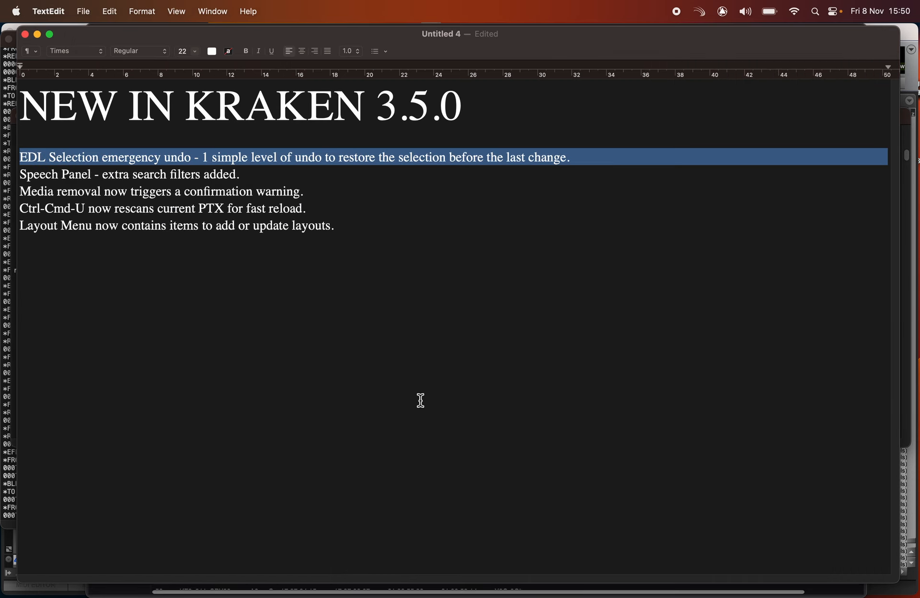
pyautogui.tripleClick(175, 161)
pyautogui.press('BackSpace')
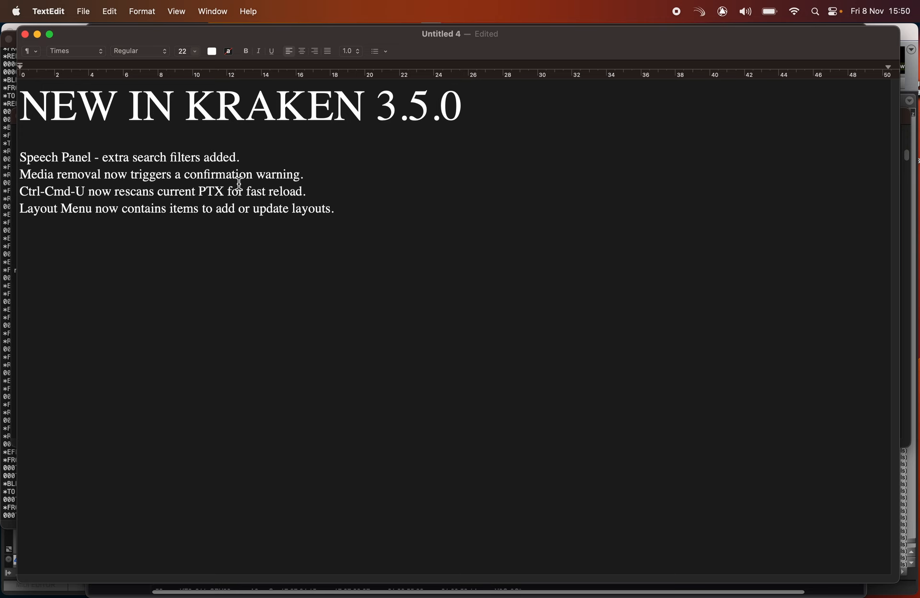
pyautogui.press('super+Tab')
# Check the remaining feature lines in the TextEdit notes and return to Kraken's Media list.
pyautogui.click(177, 390)
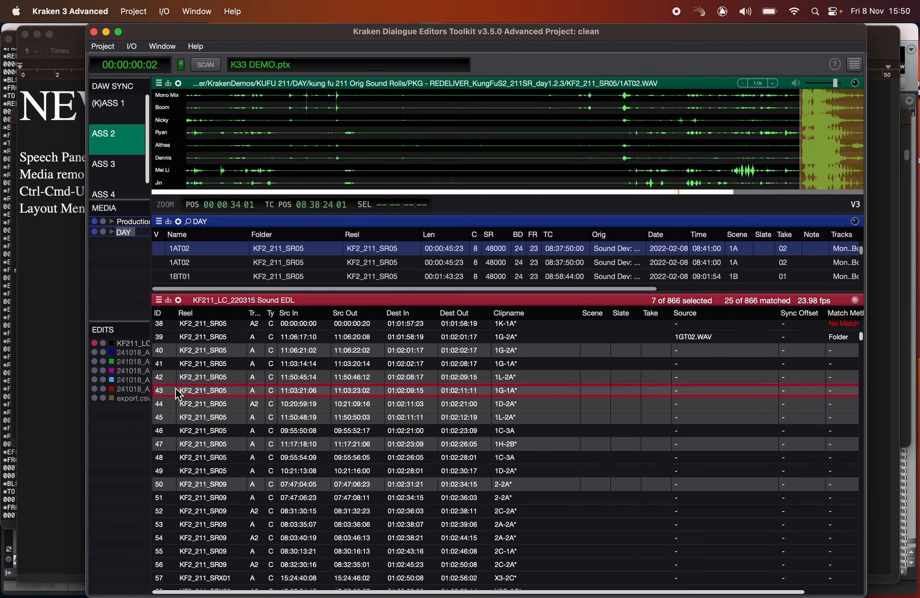
pyautogui.press('super+Tab')
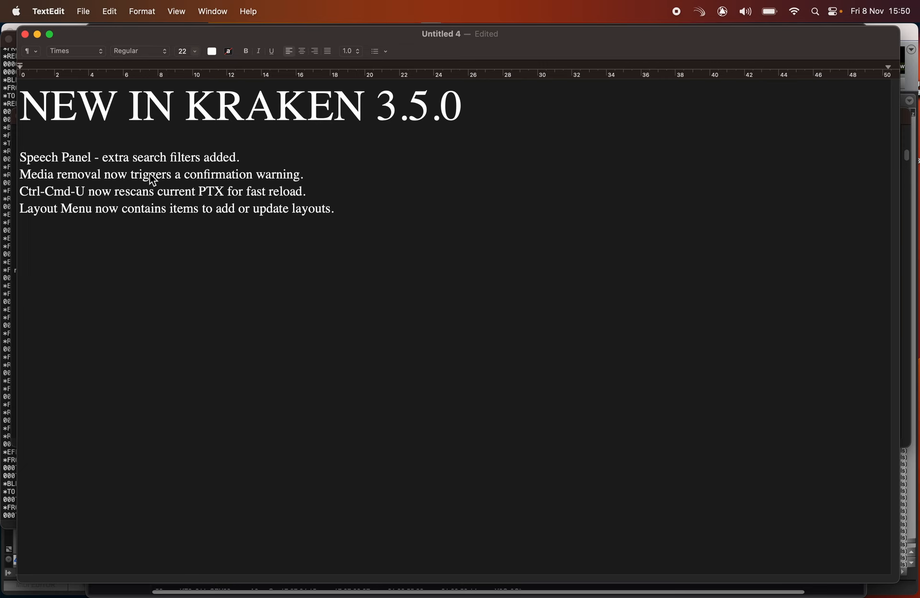
pyautogui.press('super+Tab')
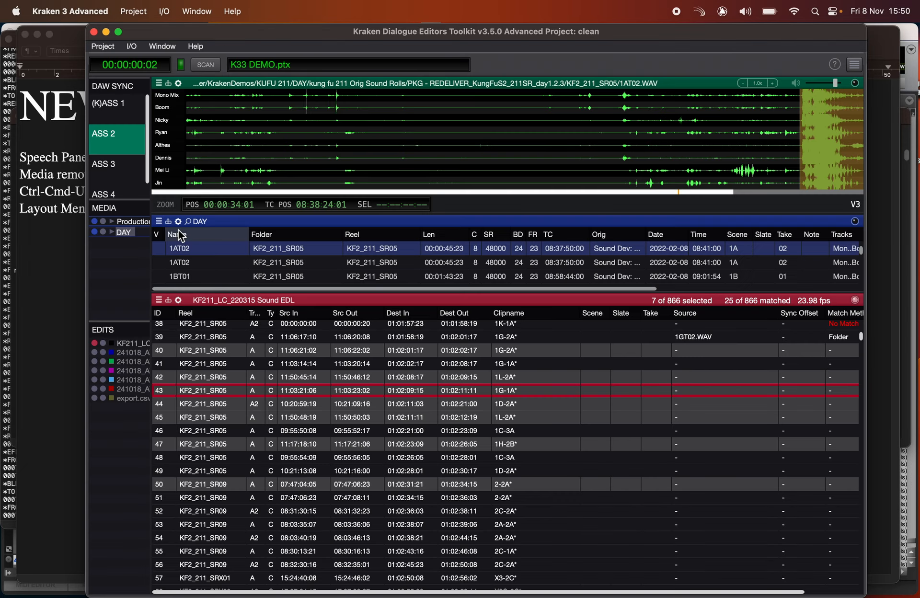
pyautogui.click(113, 266)
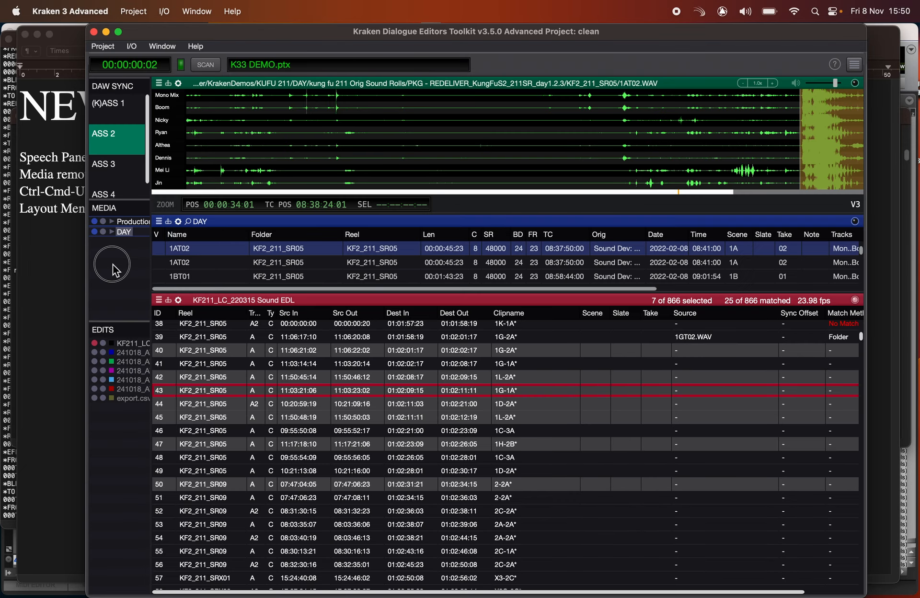
# Request removal of the DAY pool from the Media list and cancel at the confirmation.
pyautogui.rightClick(123, 232)
pyautogui.moveTo(175, 319)
pyautogui.click(92, 238)
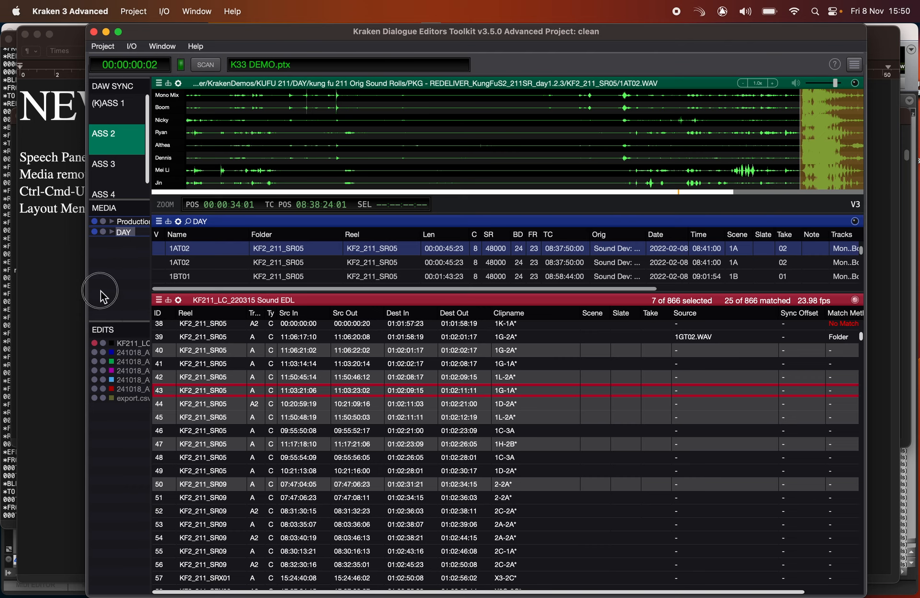
pyautogui.rightClick(123, 232)
pyautogui.click(143, 239)
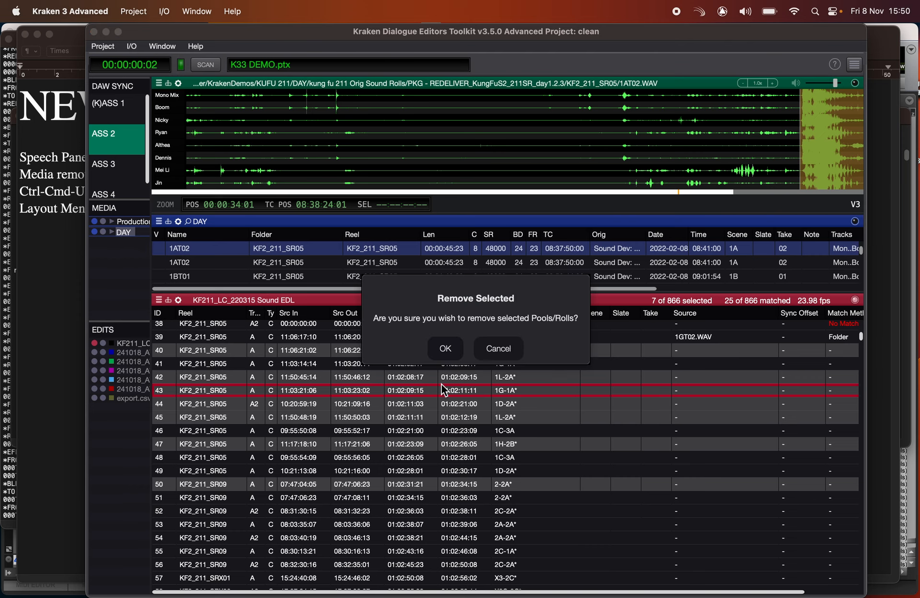
pyautogui.click(498, 348)
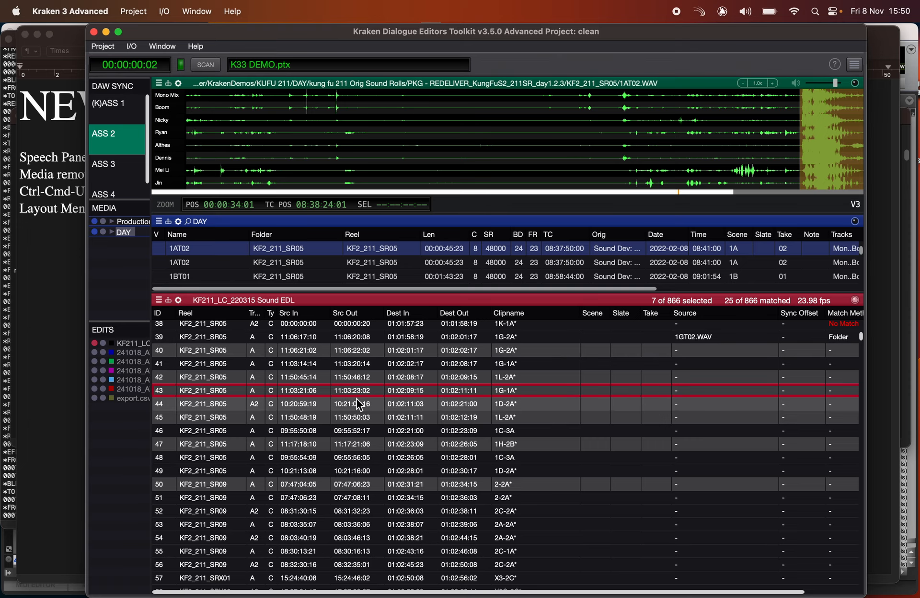
# Delete the media removal warning line from the TextEdit notes and return to Kraken.
pyautogui.press('super+Tab')
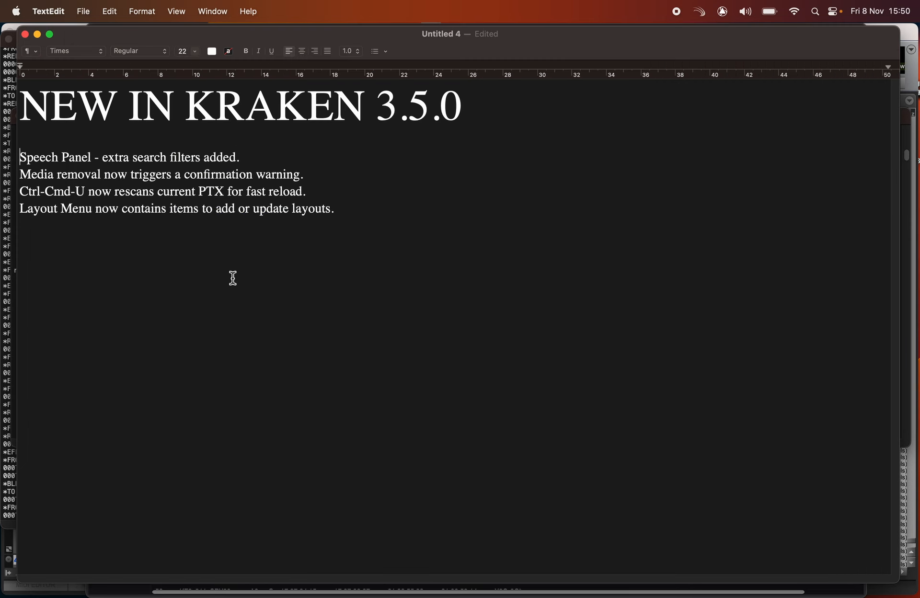
pyautogui.tripleClick(191, 175)
pyautogui.press('BackSpace')
pyautogui.press('super+Tab')
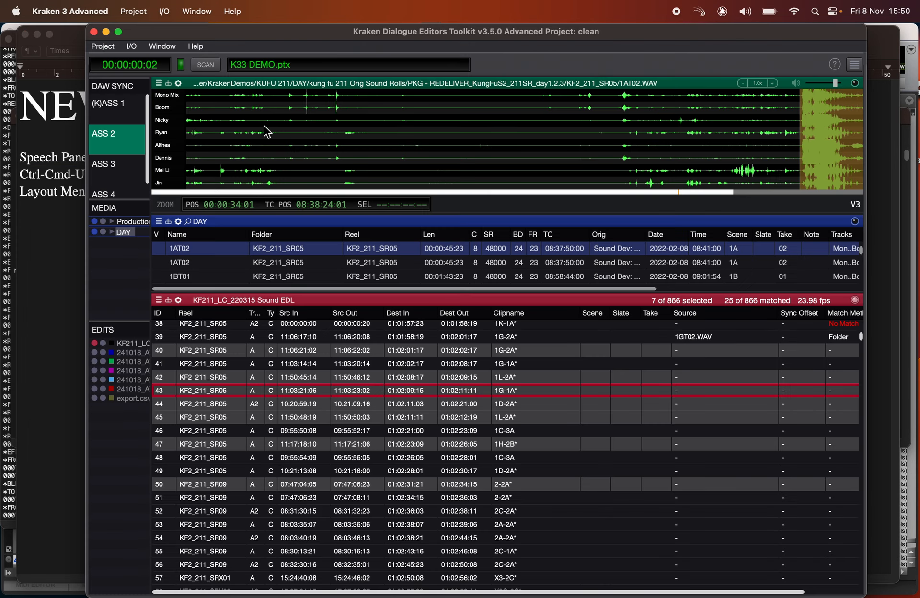
# Switch to Pro Tools and group an empty selection of about 12,800 samples near the start of the RAW track.
pyautogui.press('super+Tab')
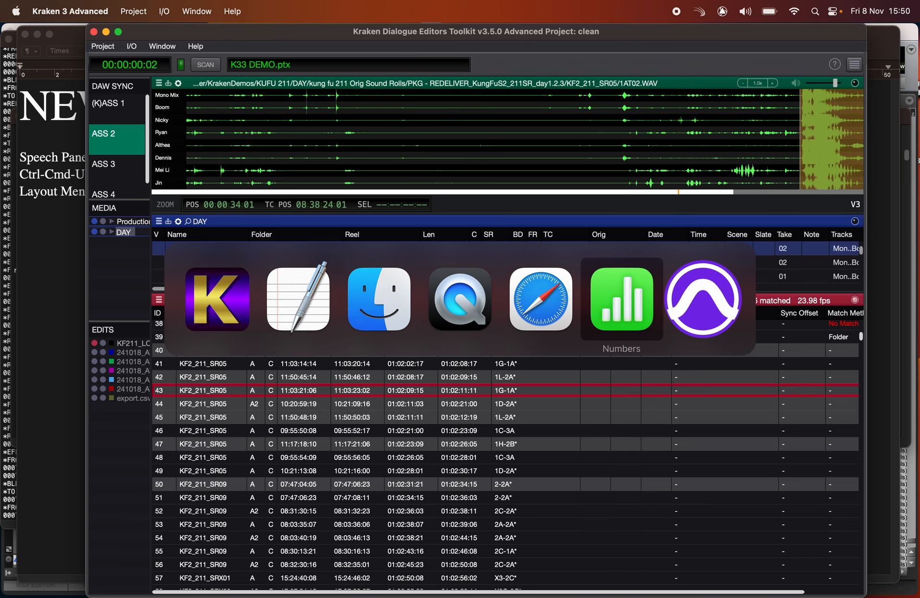
pyautogui.click(707, 317)
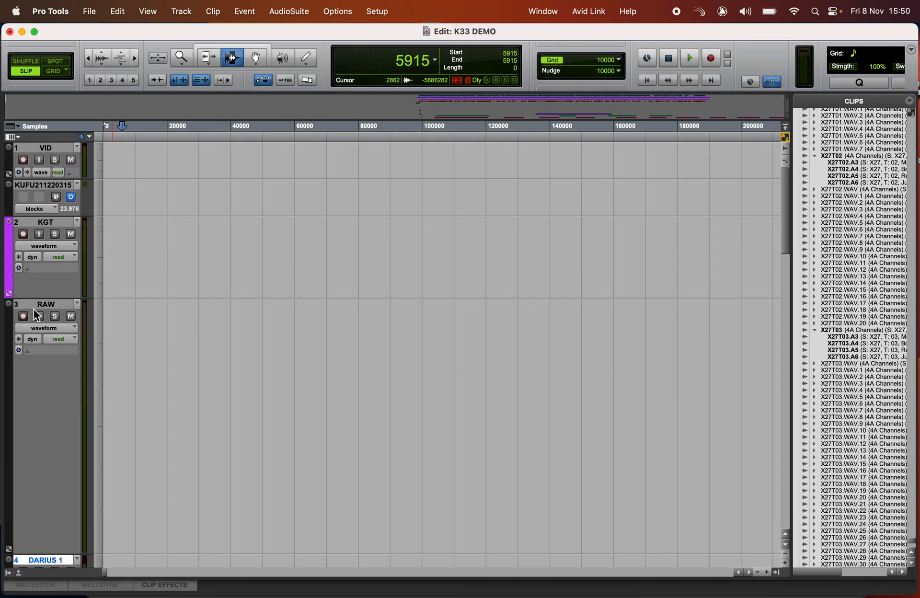
pyautogui.press('super+Tab')
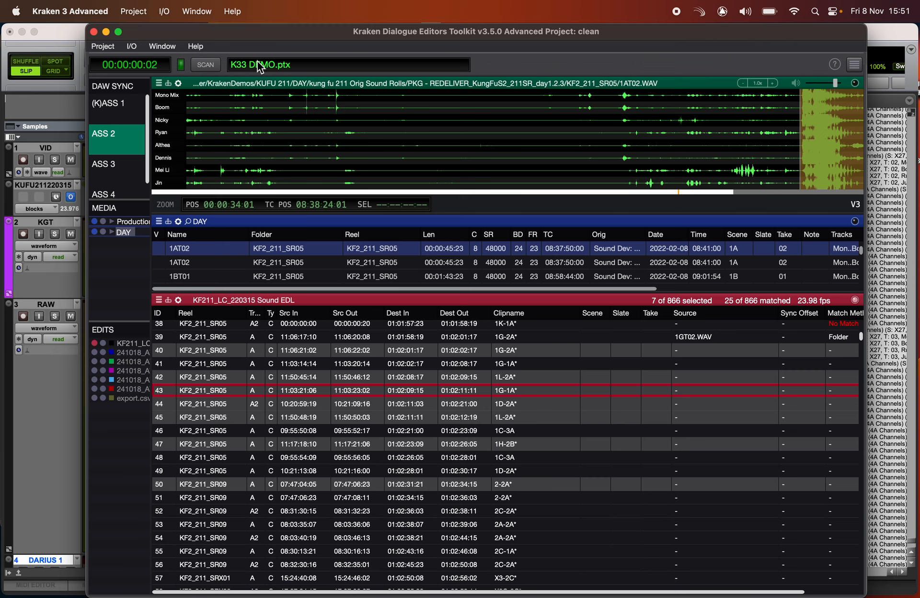
pyautogui.click(45, 381)
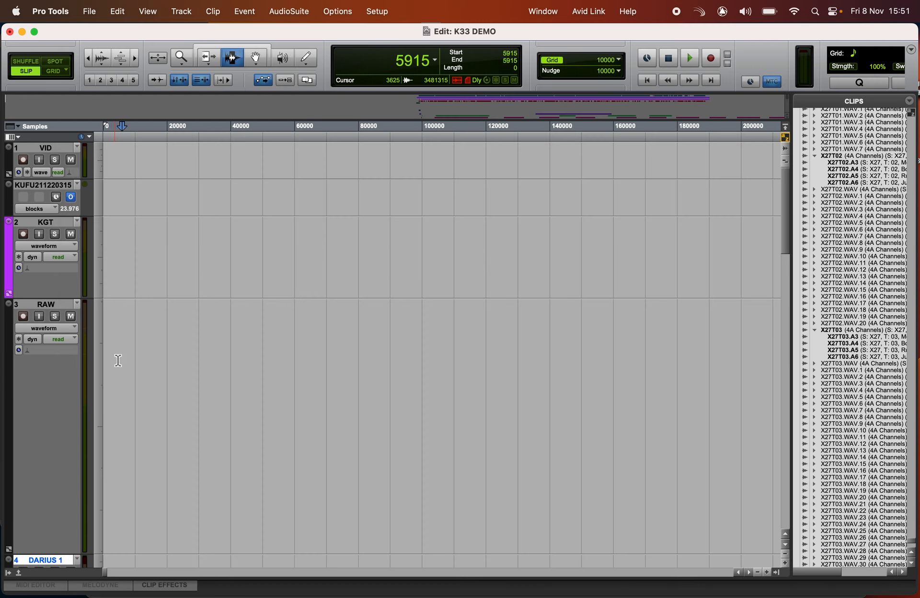
pyautogui.moveTo(132, 362); pyautogui.dragTo(173, 363)
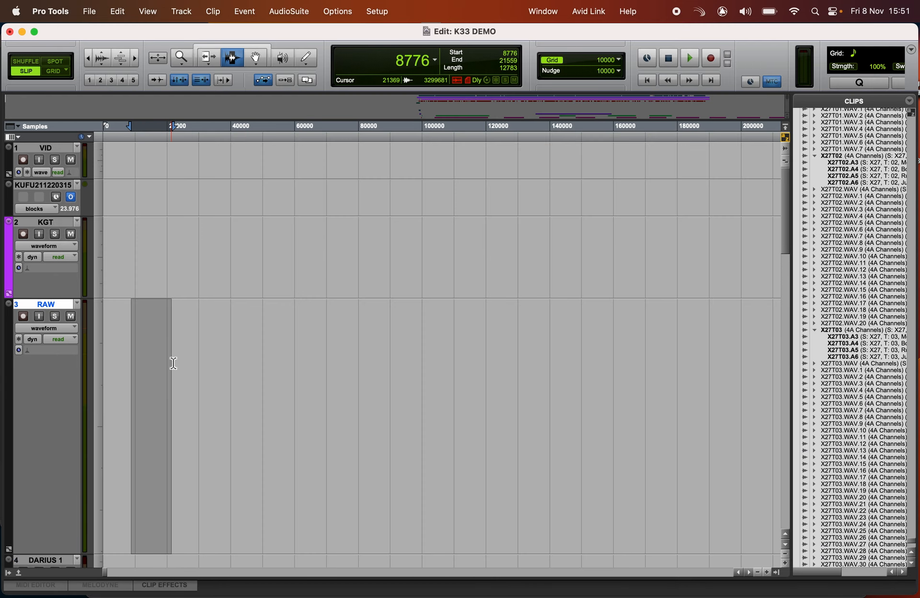
pyautogui.press('super+alt+g')
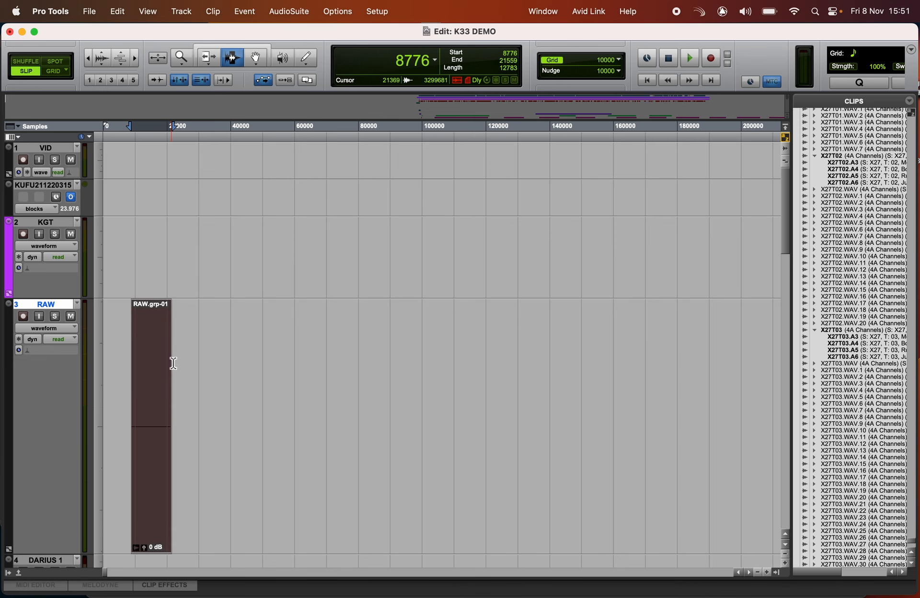
# Rename the RAW track's new clip group Kra and return to Kraken with the K33 DEMO.ptx session rescanned.
pyautogui.press('super+shift+r')
pyautogui.write('Kra')
pyautogui.press('Return')
pyautogui.press('super+Tab')
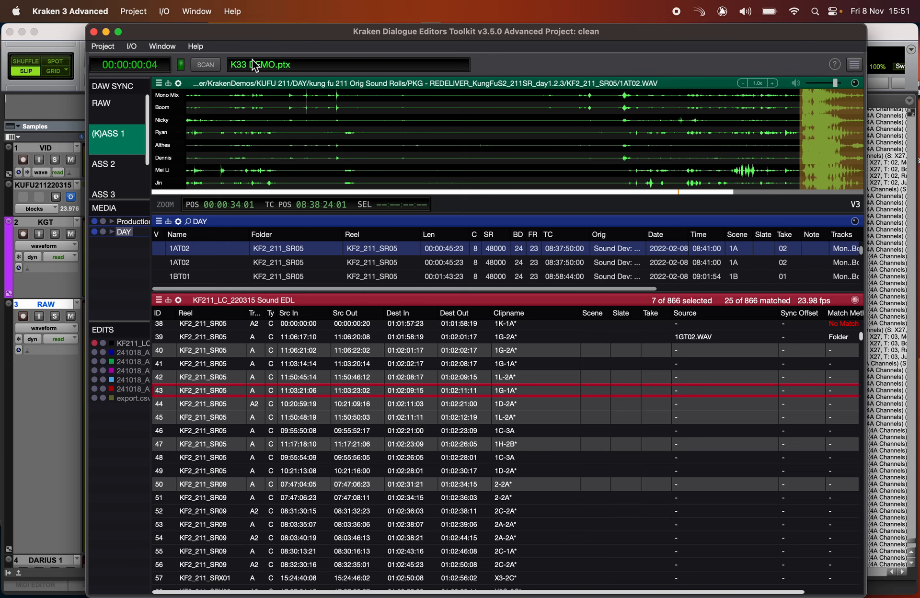
# Delete the current PTX rescan line from the TextEdit notes and return to Kraken.
pyautogui.press('super+Tab')
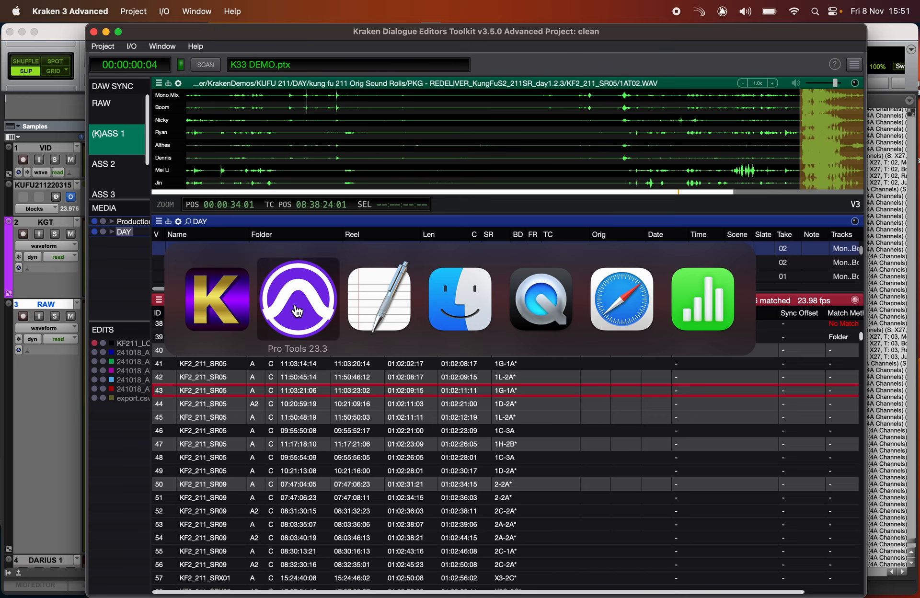
pyautogui.press('super+Tab')
pyautogui.press('super+Tab')
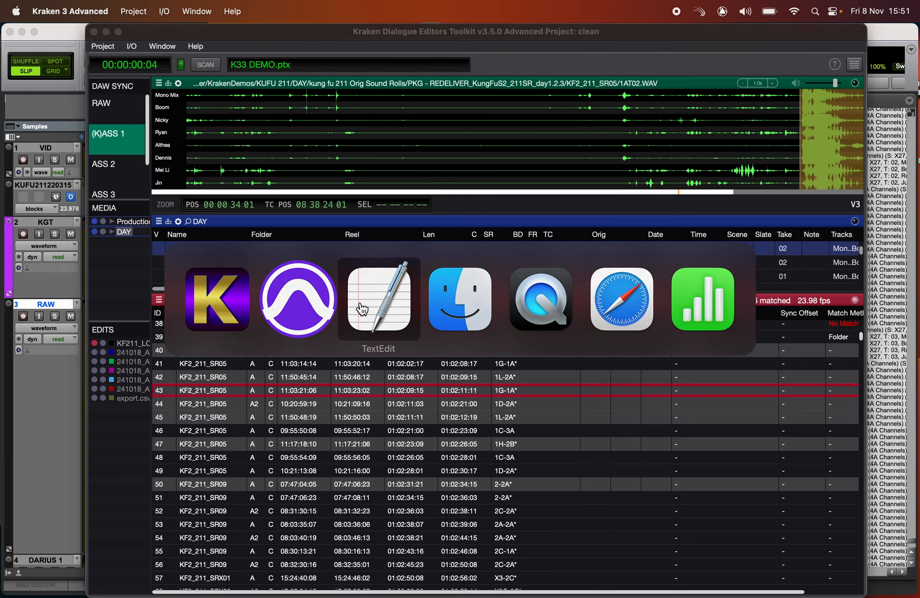
pyautogui.tripleClick(130, 179)
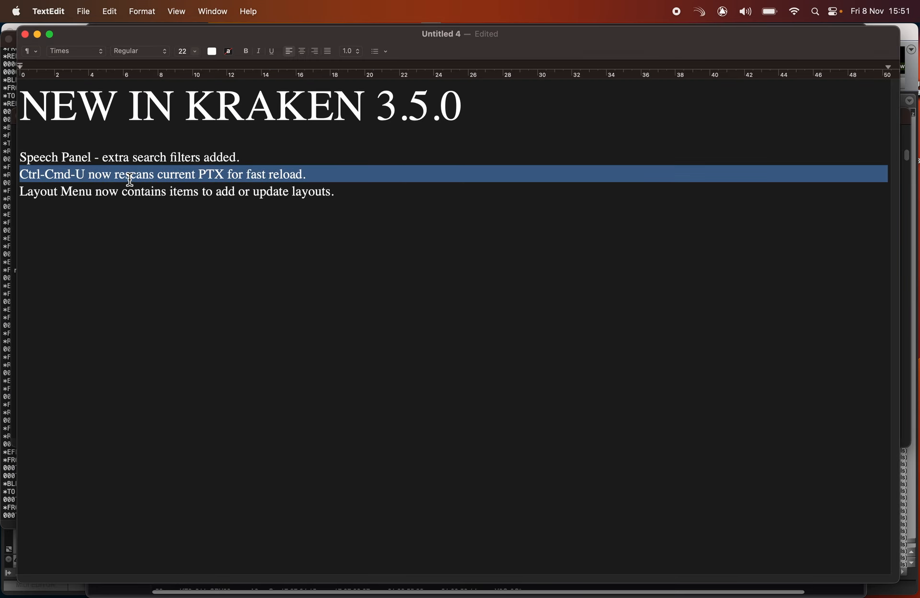
pyautogui.press('BackSpace')
pyautogui.press('super+Tab')
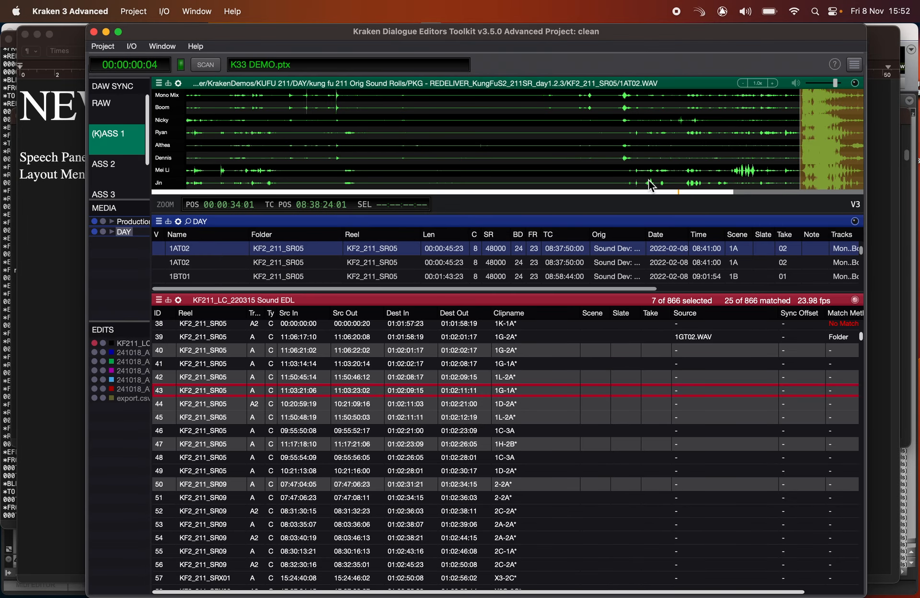
# Narrow the Kraken window to roughly half its width and overwrite the tall basic layout with that arrangement.
pyautogui.click(854, 64)
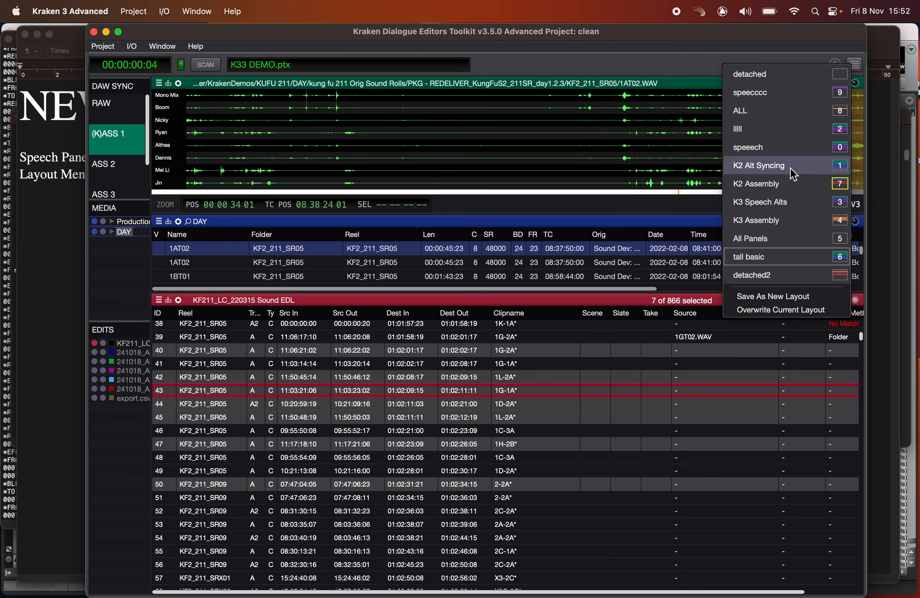
pyautogui.click(777, 259)
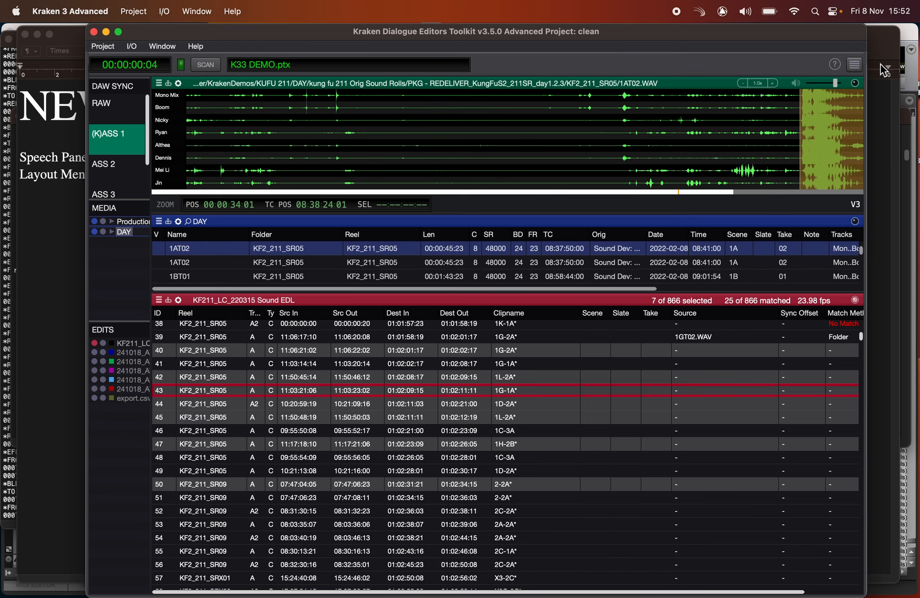
pyautogui.click(854, 64)
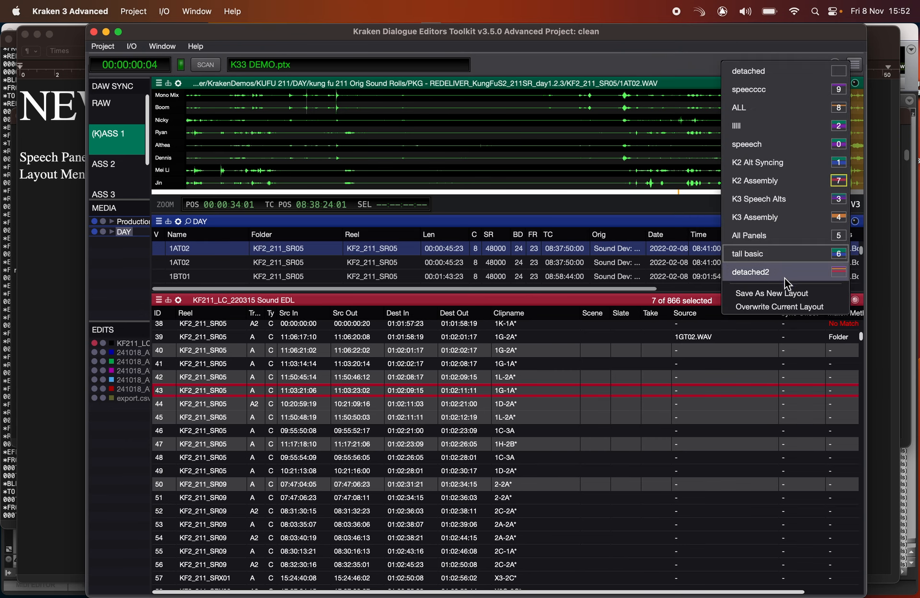
pyautogui.click(670, 62)
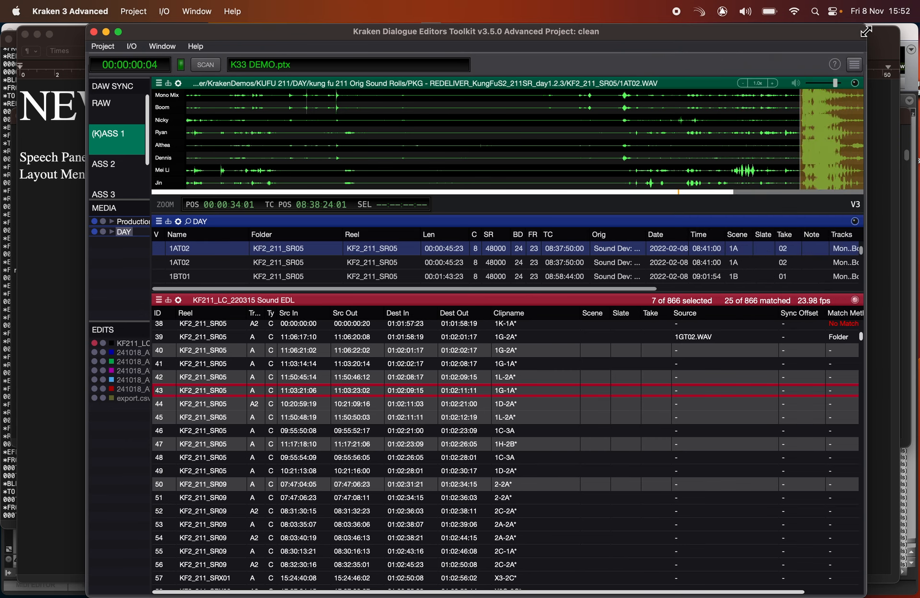
pyautogui.moveTo(866, 31); pyautogui.dragTo(505, 33)
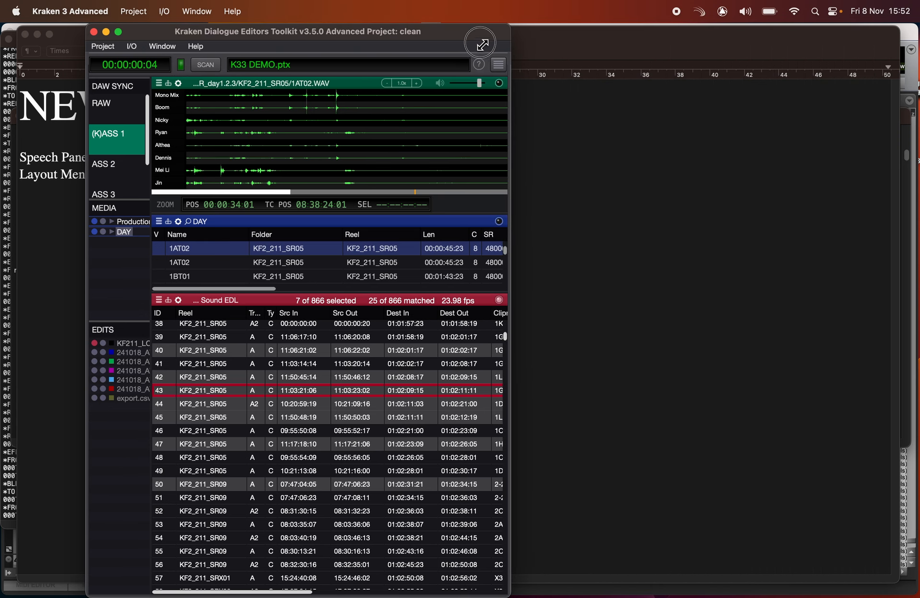
pyautogui.click(503, 67)
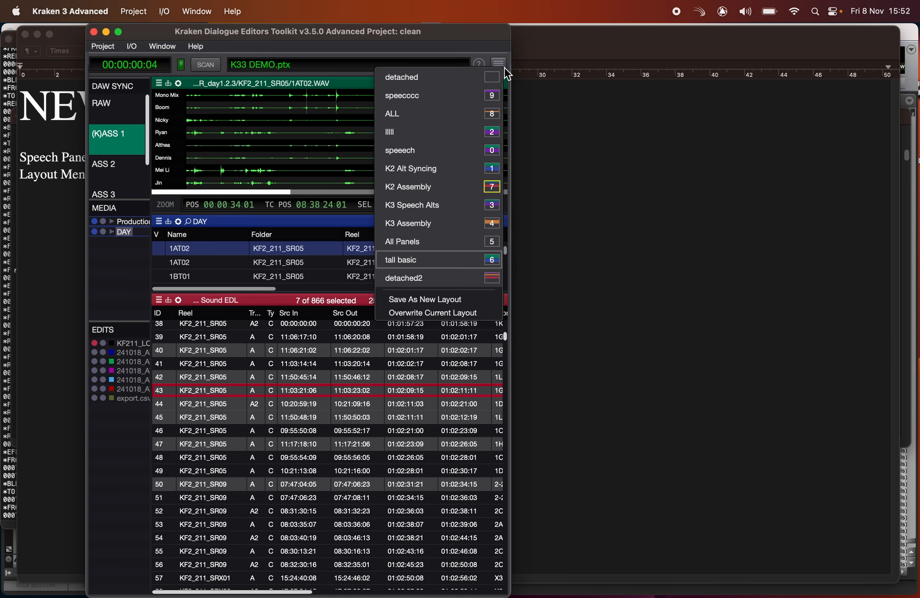
pyautogui.click(435, 313)
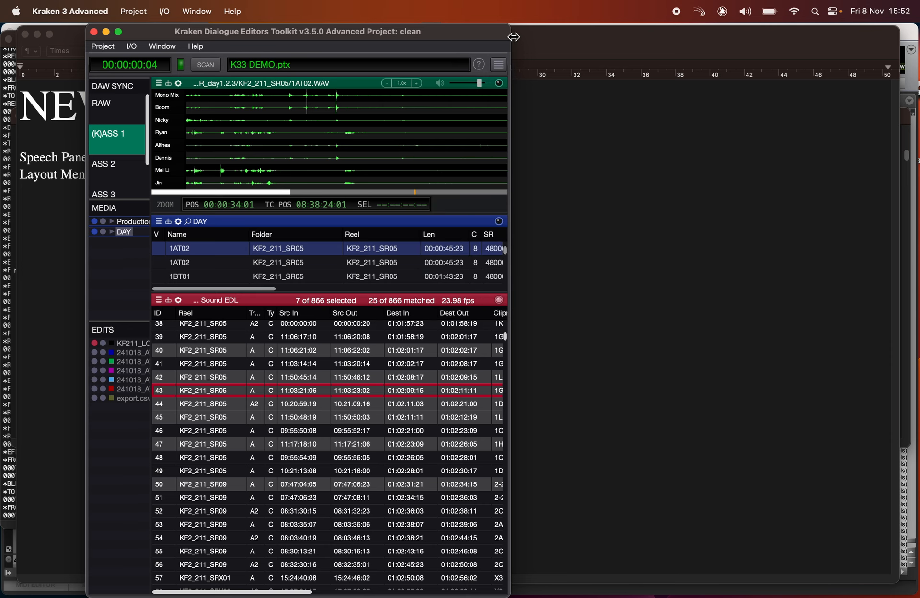
# Widen the Kraken window and recall the tall basic layout to restore its narrow arrangement.
pyautogui.moveTo(510, 43); pyautogui.dragTo(874, 52)
pyautogui.click(867, 65)
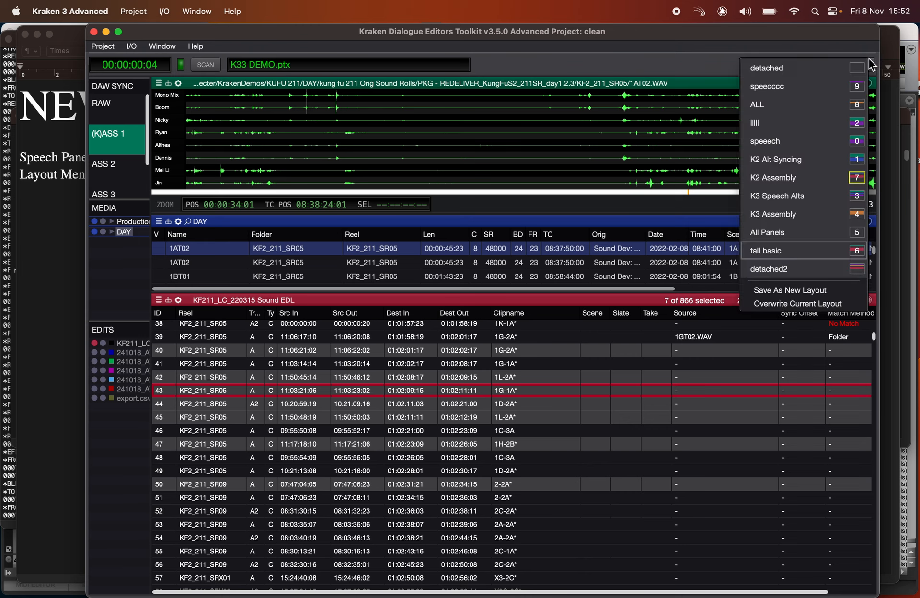
pyautogui.click(803, 247)
# Save the current arrangement as a new layout named newlayout and set it as the default.
pyautogui.click(501, 65)
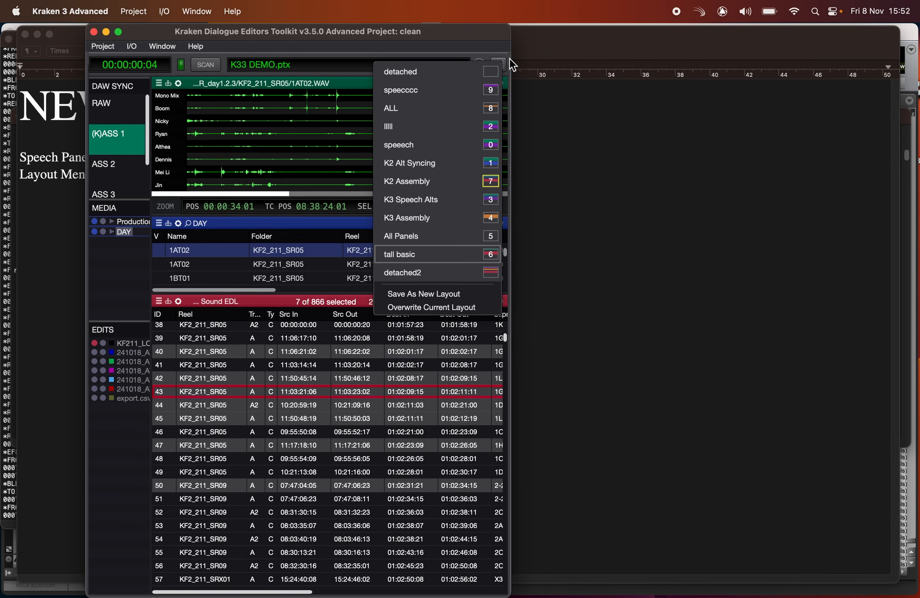
pyautogui.click(430, 293)
pyautogui.write('newlayout')
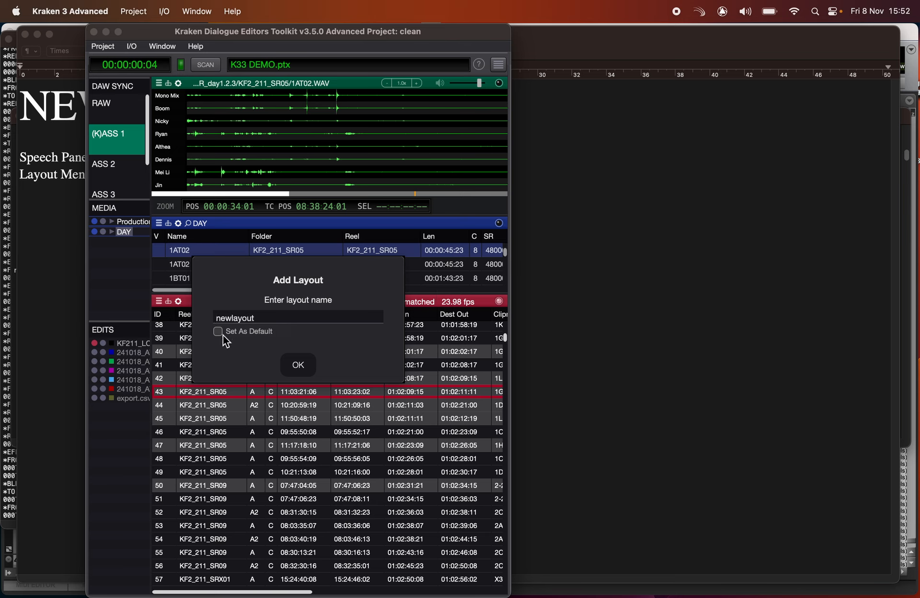
pyautogui.click(287, 365)
# Try to change the shortcut numbers of the speecccc and ALL layouts.
pyautogui.click(499, 65)
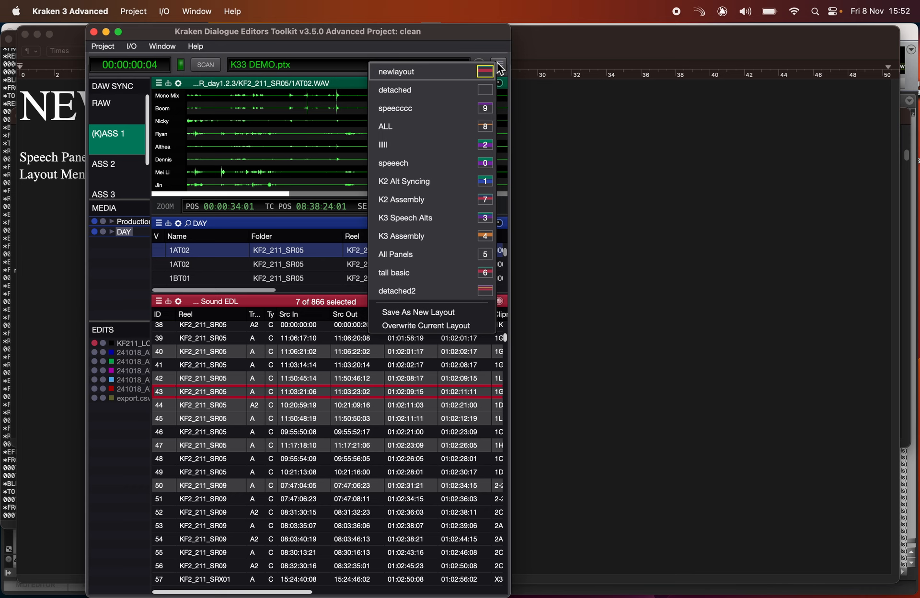
pyautogui.click(489, 108)
pyautogui.click(328, 333)
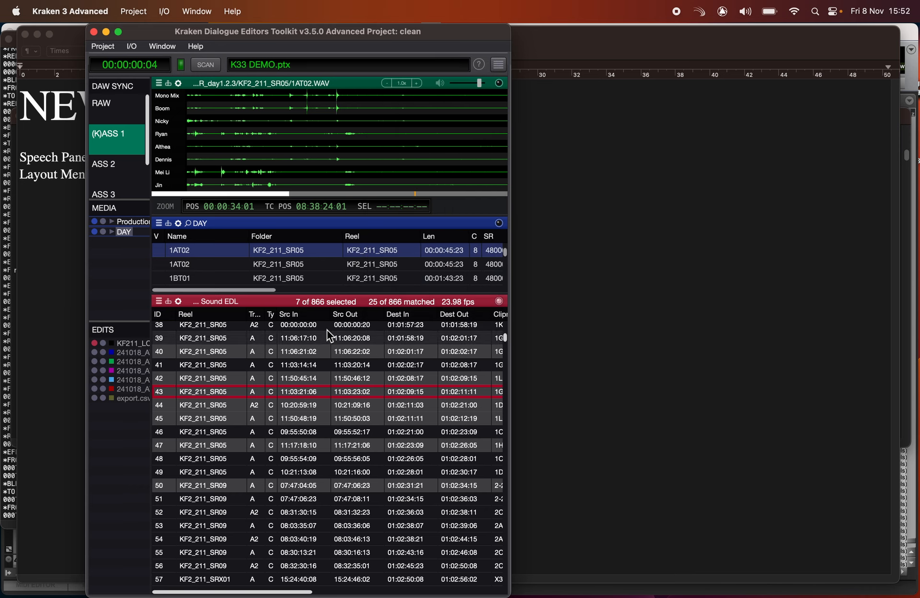
pyautogui.click(497, 67)
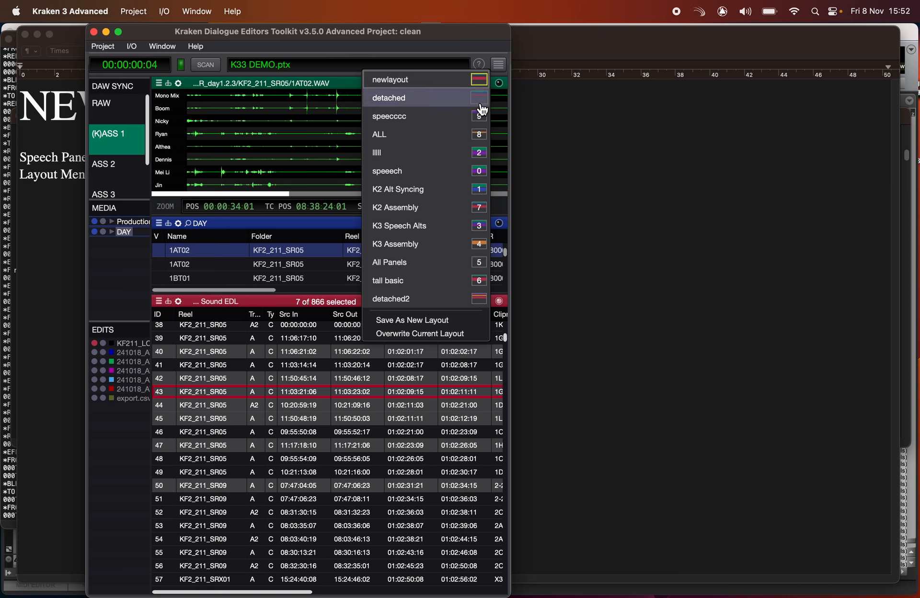
pyautogui.click(482, 135)
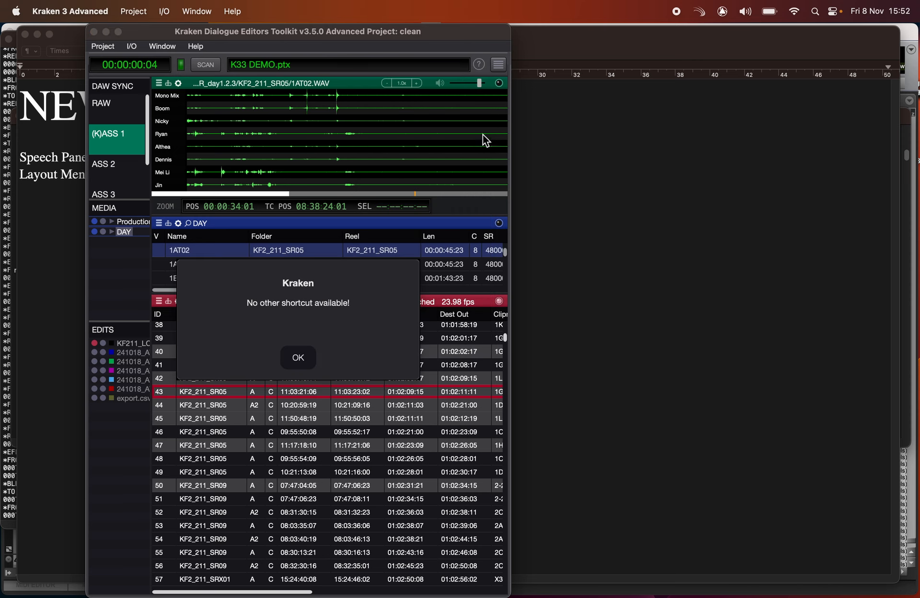
pyautogui.click(289, 359)
# Try to delete the speeech layout and back out of the removal.
pyautogui.click(501, 63)
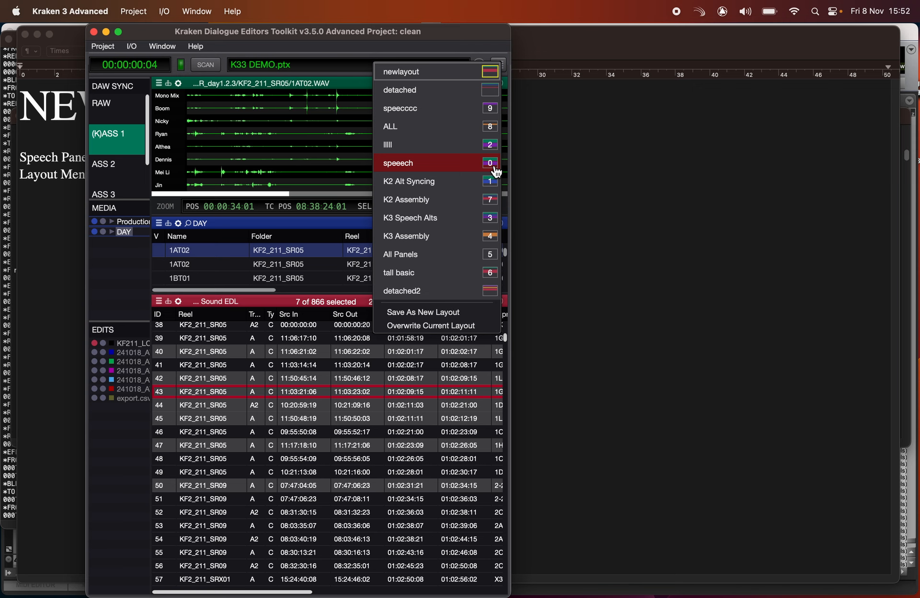
pyautogui.keyDown('alt'); pyautogui.click(492, 166); pyautogui.keyUp('alt')
pyautogui.click(333, 337)
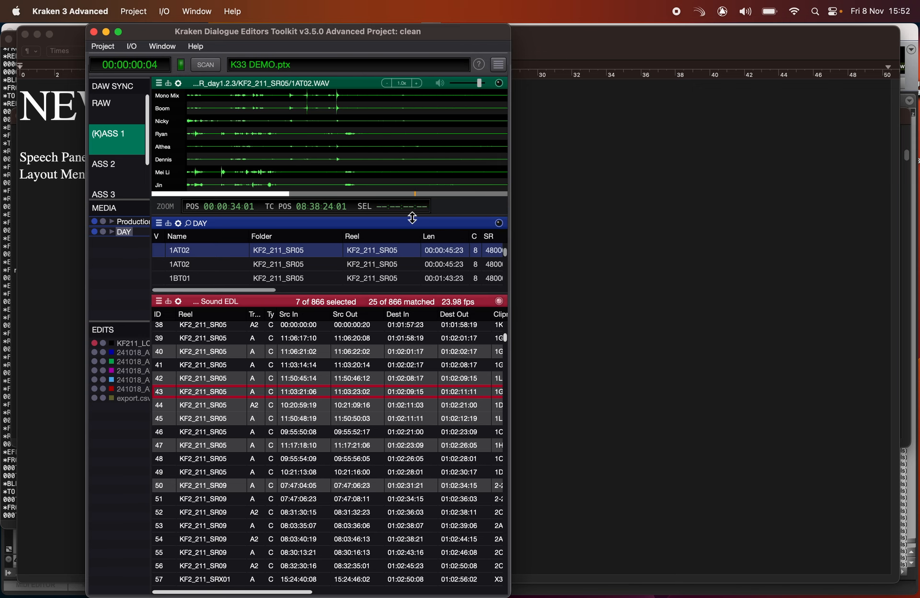
# Try again to assign a different shortcut number to the speecccc layout.
pyautogui.click(499, 65)
pyautogui.click(486, 111)
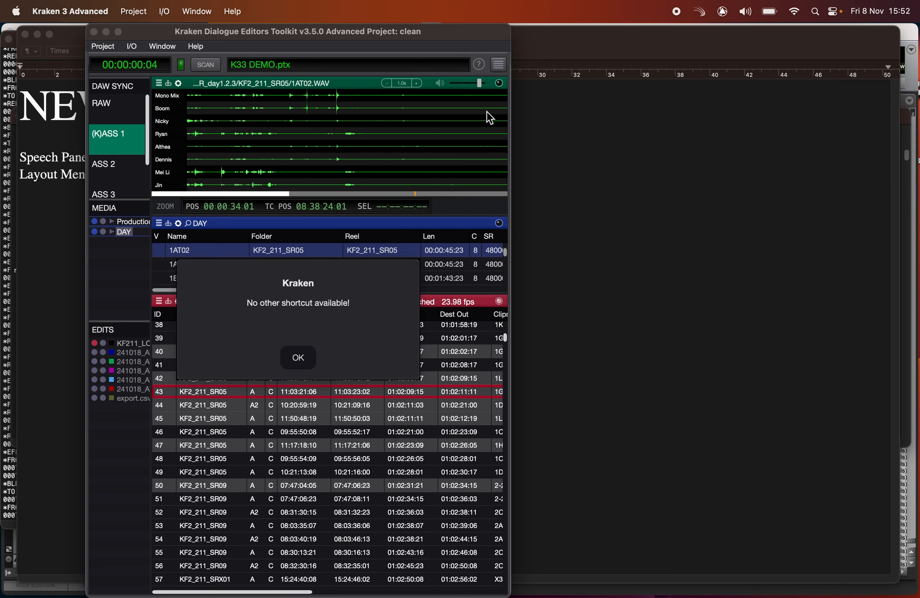
pyautogui.click(300, 359)
# Delete the Layout Menu line from the TextEdit notes and return to Kraken.
pyautogui.click(499, 65)
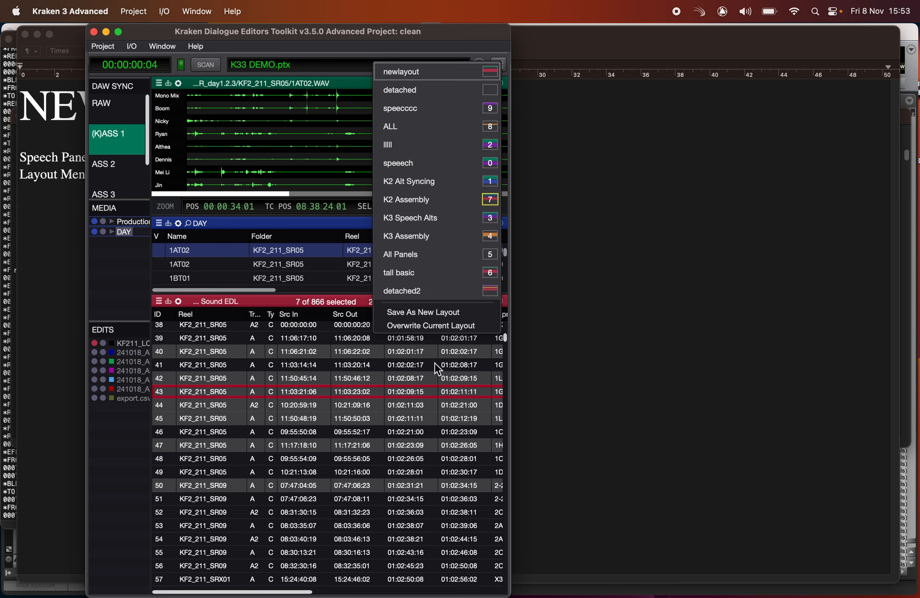
pyautogui.click(75, 226)
pyautogui.tripleClick(121, 183)
pyautogui.press('BackSpace')
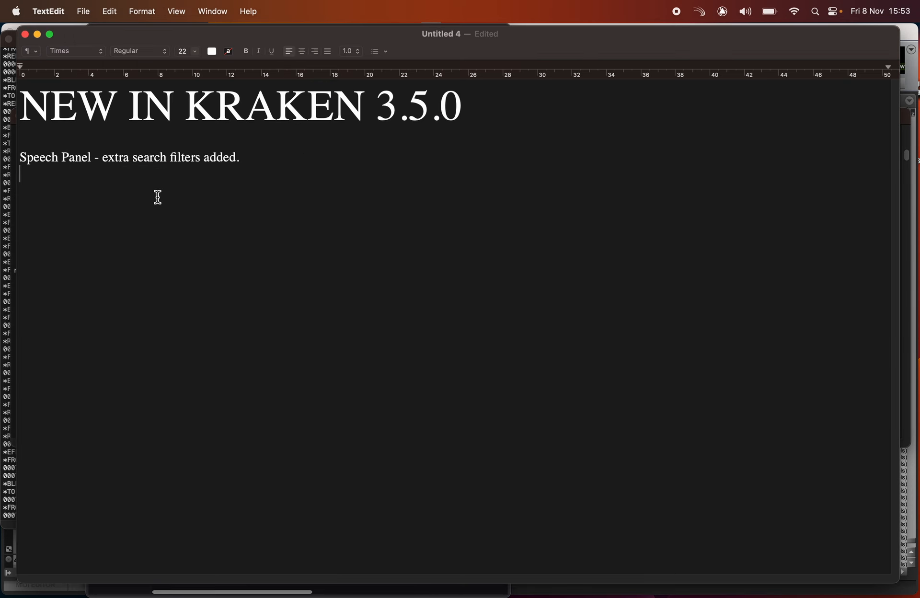
pyautogui.press('super+Tab')
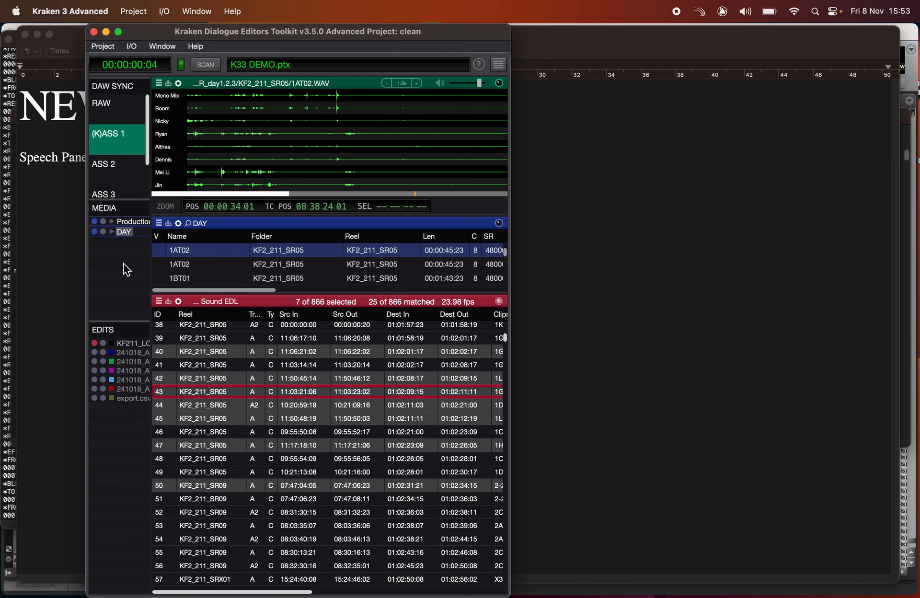
# Show the Speech panel below the EDL and widen the Kraken window to fit its filter controls.
pyautogui.click(132, 11)
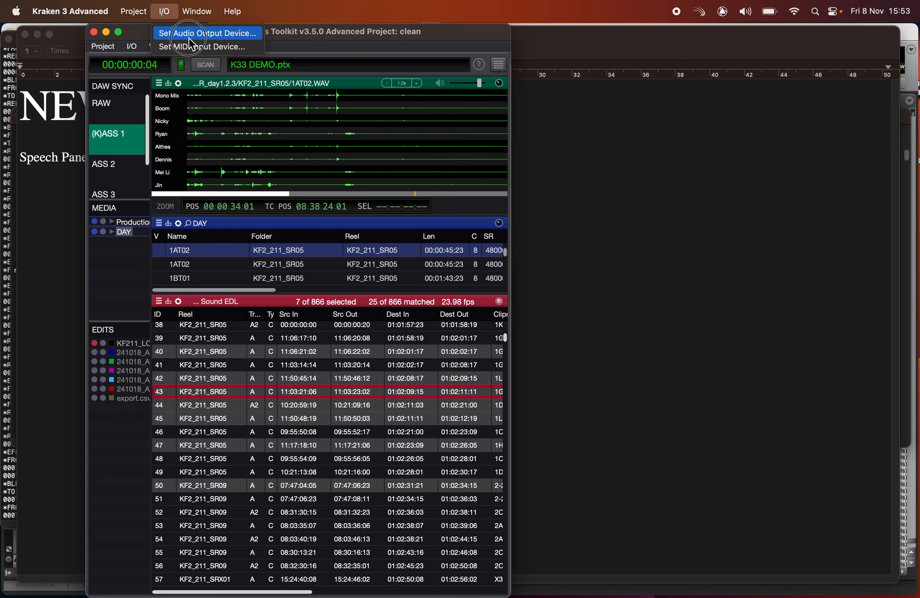
pyautogui.click(200, 11)
pyautogui.click(236, 60)
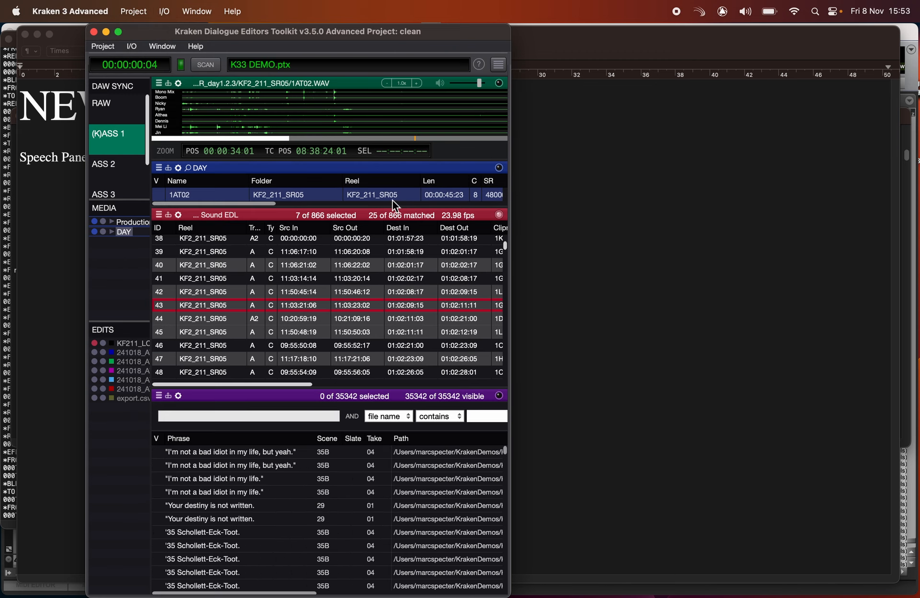
pyautogui.moveTo(510, 472); pyautogui.dragTo(776, 472)
# Check the filter fields available in the Speech panel search and load the second "Your destiny is not written." phrase.
pyautogui.click(388, 416)
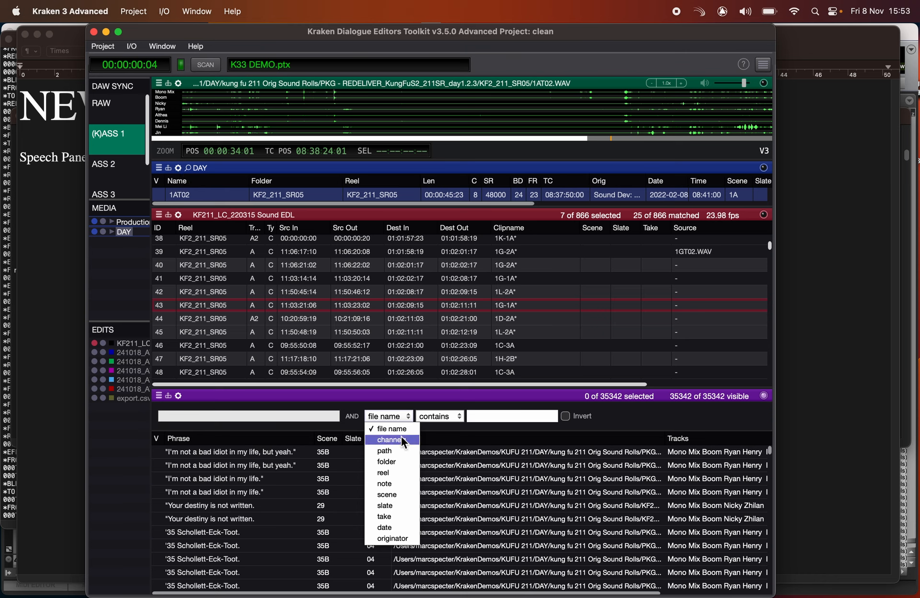
pyautogui.click(514, 520)
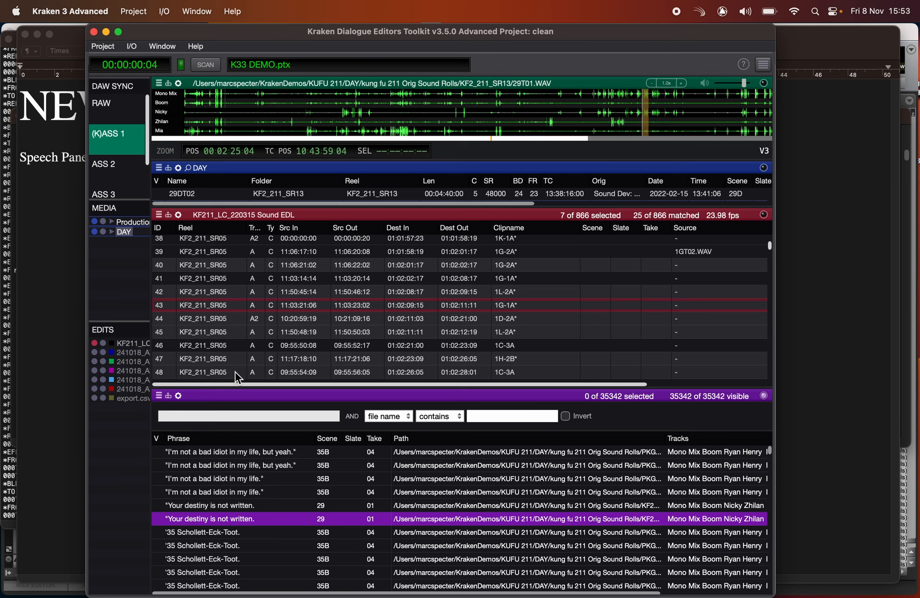